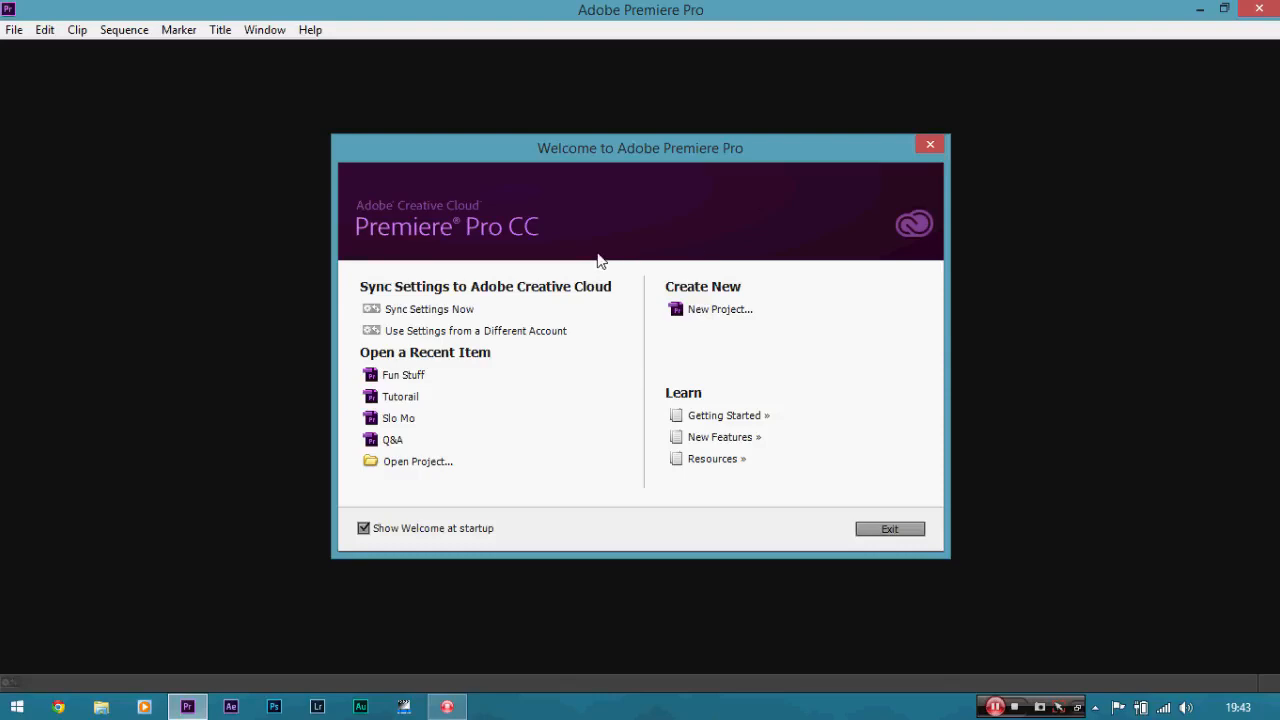
Create a new project named "Fuun Stuff" in the default location.
left_click(684, 312)
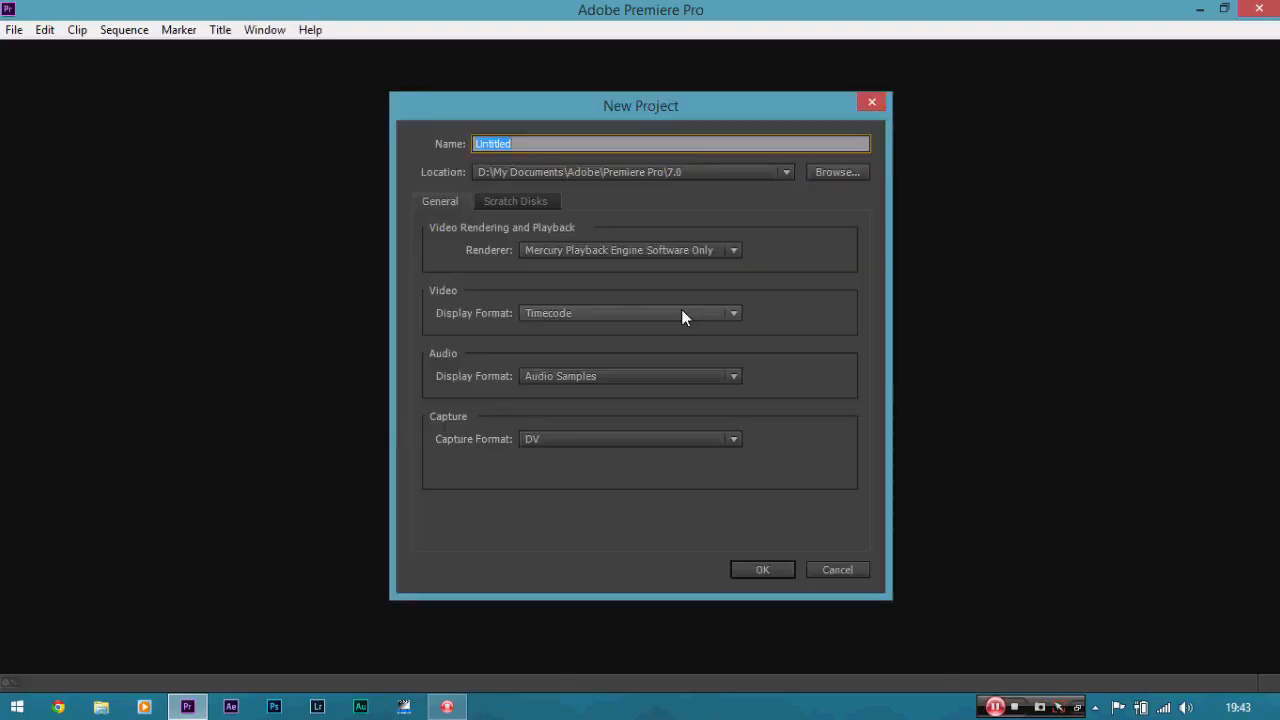
key("BackSpace")
type("Fuun Stuff")
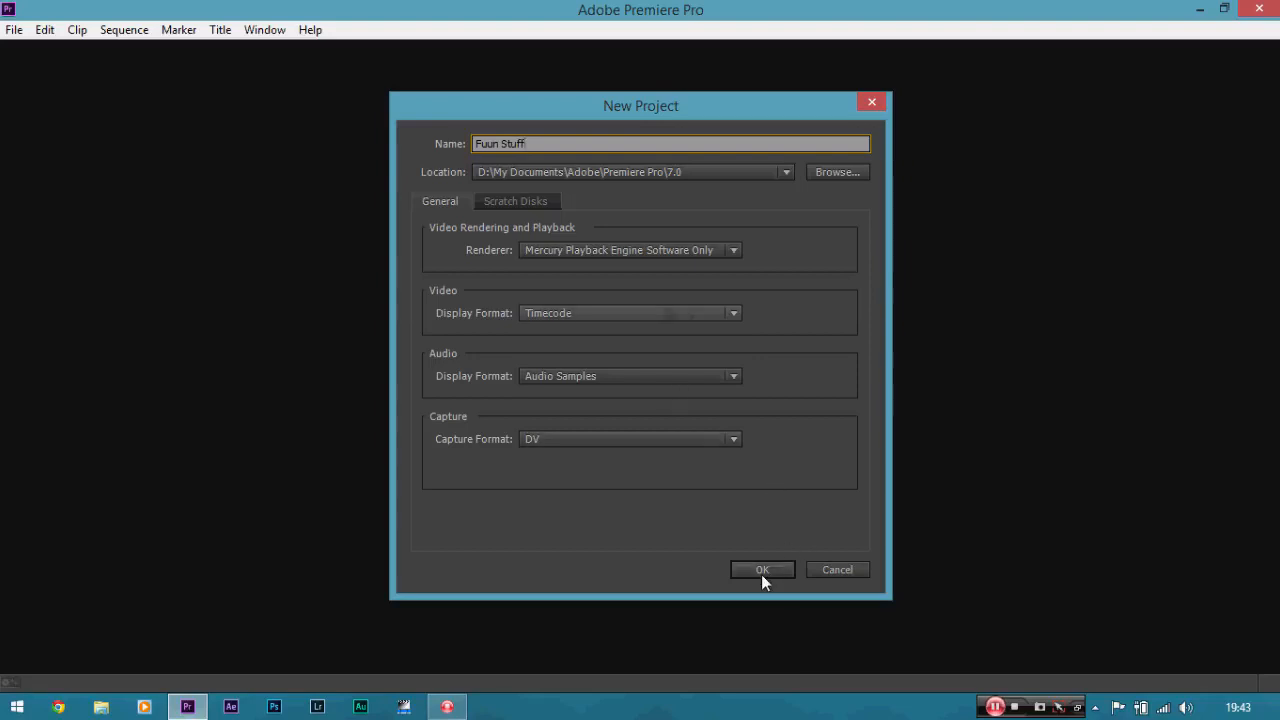
left_click(762, 572)
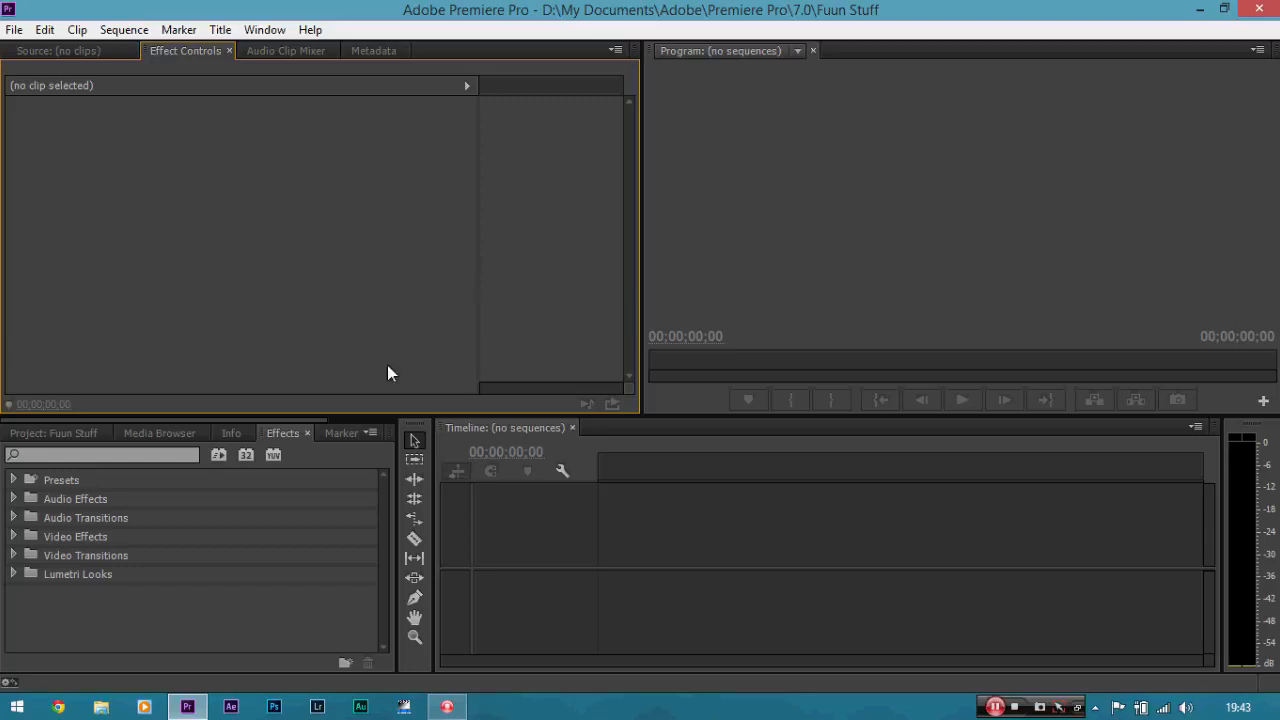
Start a new sequence and choose the Digital SLR preset DSLR 1080p24.
left_click(14, 29)
mouse_move(62, 54)
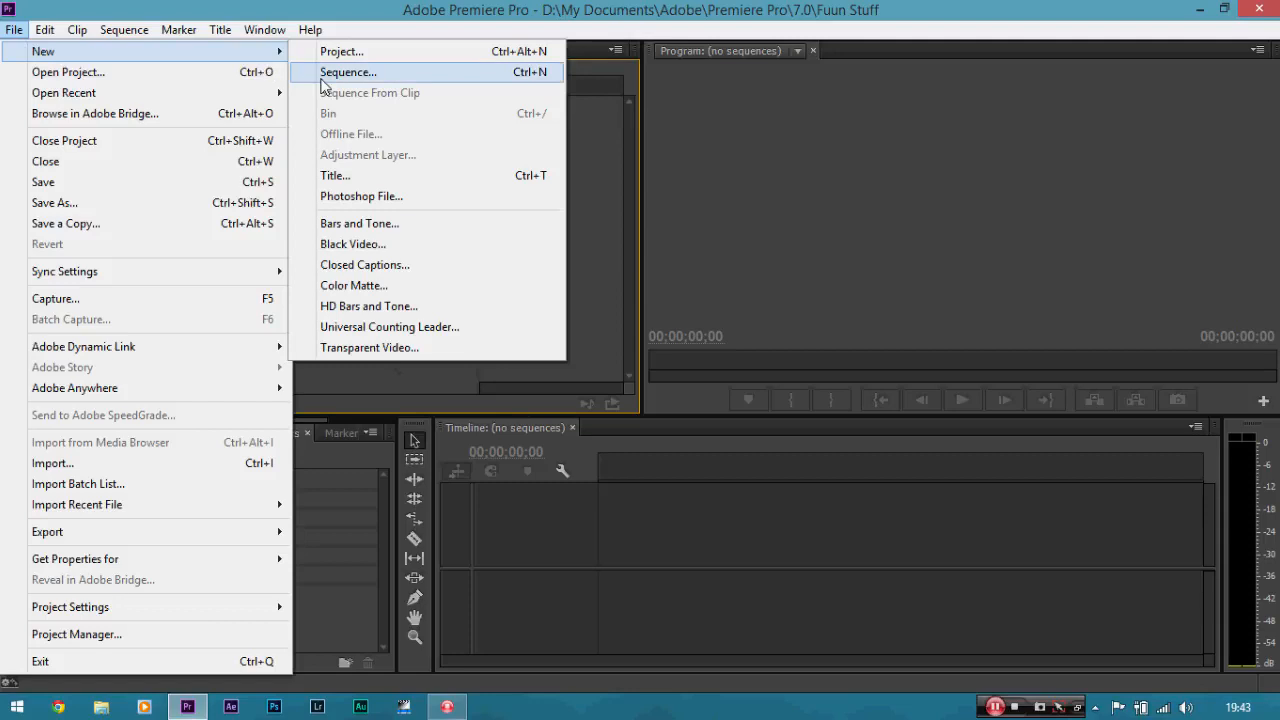
left_click(355, 73)
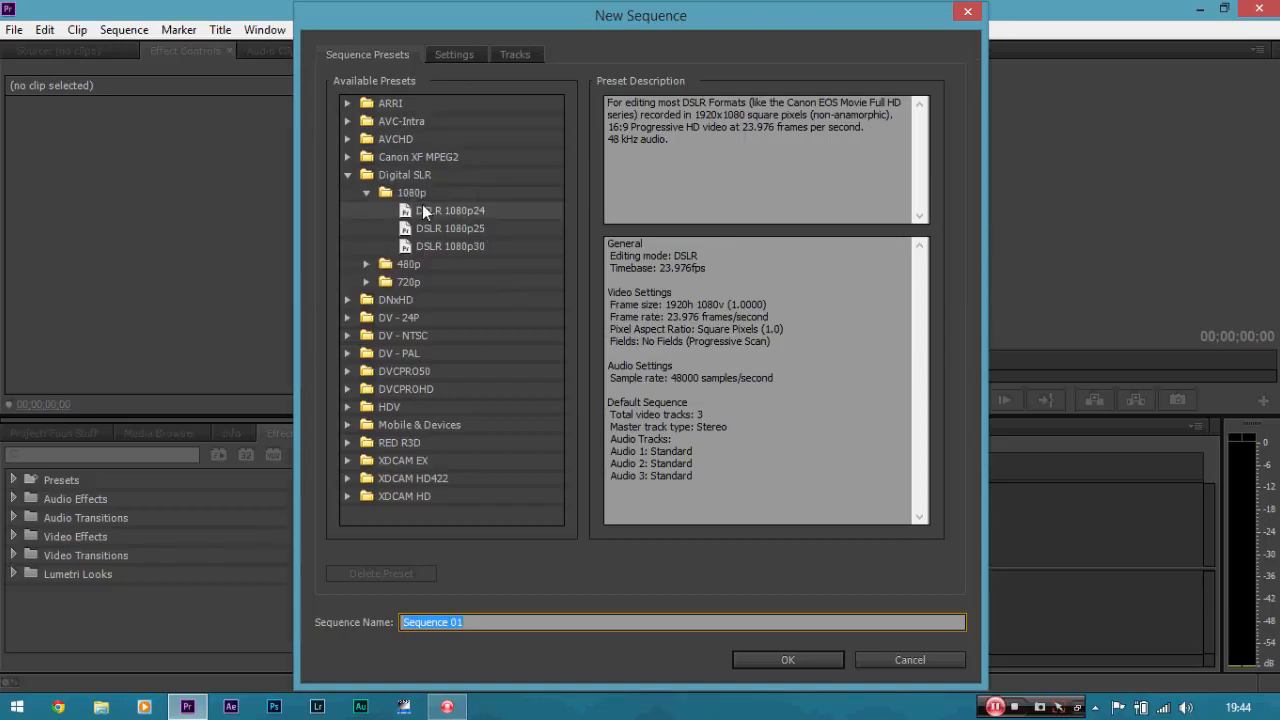
left_click(478, 210)
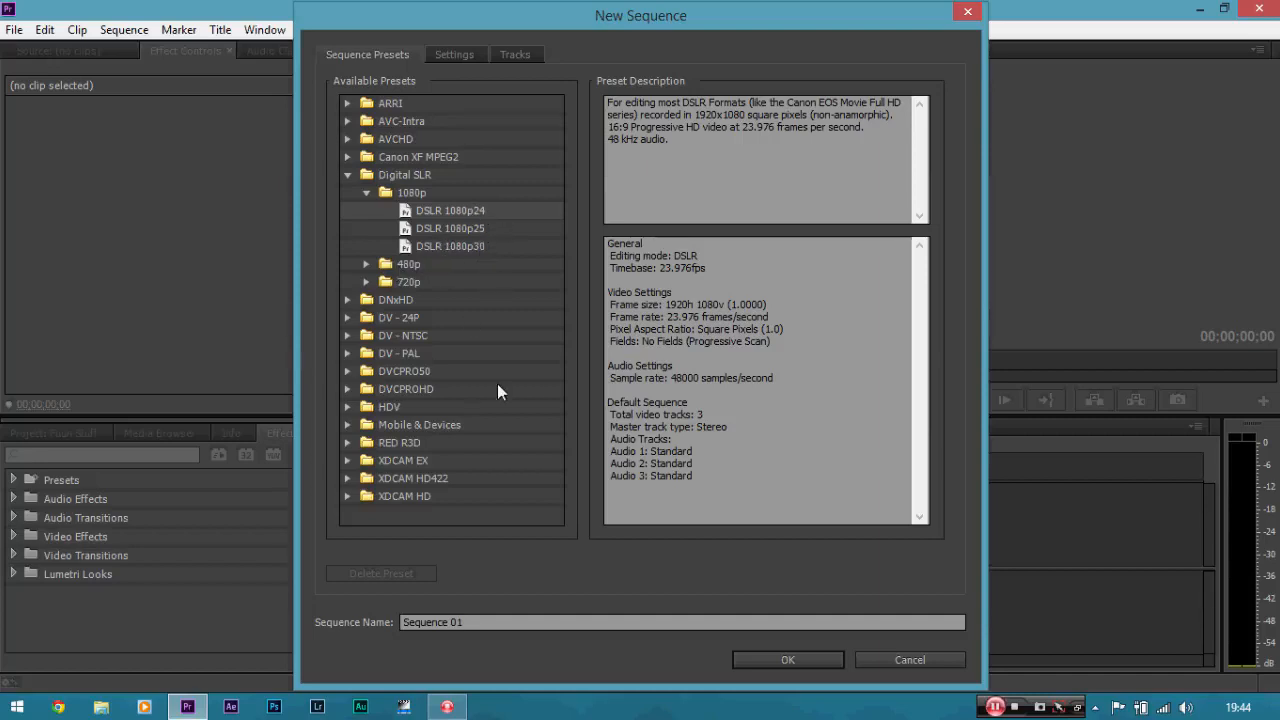
Look through the RED R3D and DV - NTSC sequence preset groups, including the 5K presets.
left_click(347, 443)
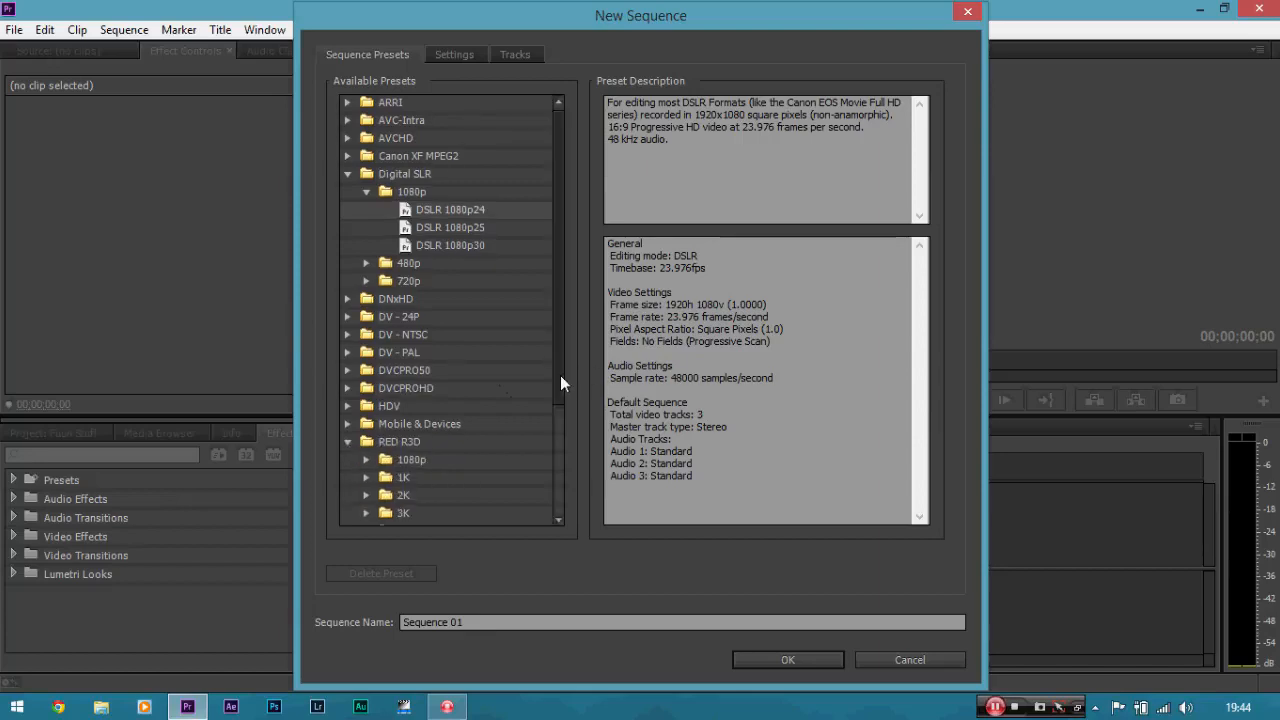
left_click_drag(560, 375, 541, 466)
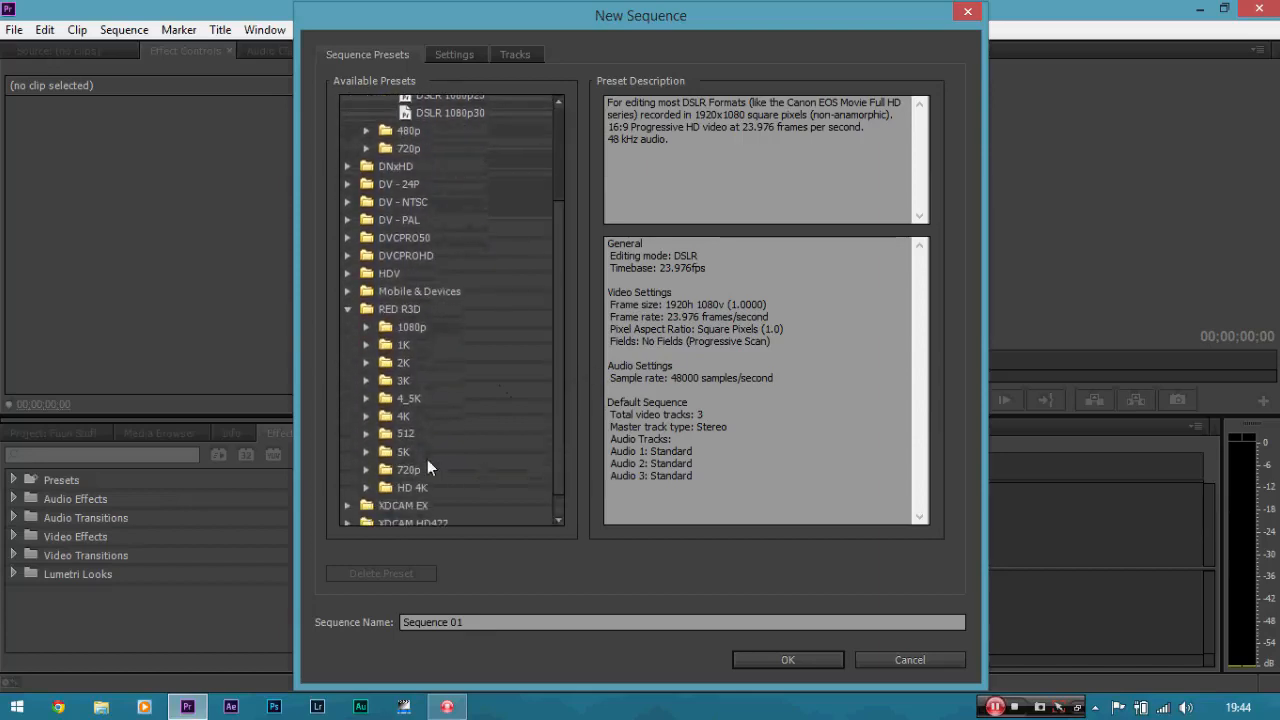
left_click(367, 452)
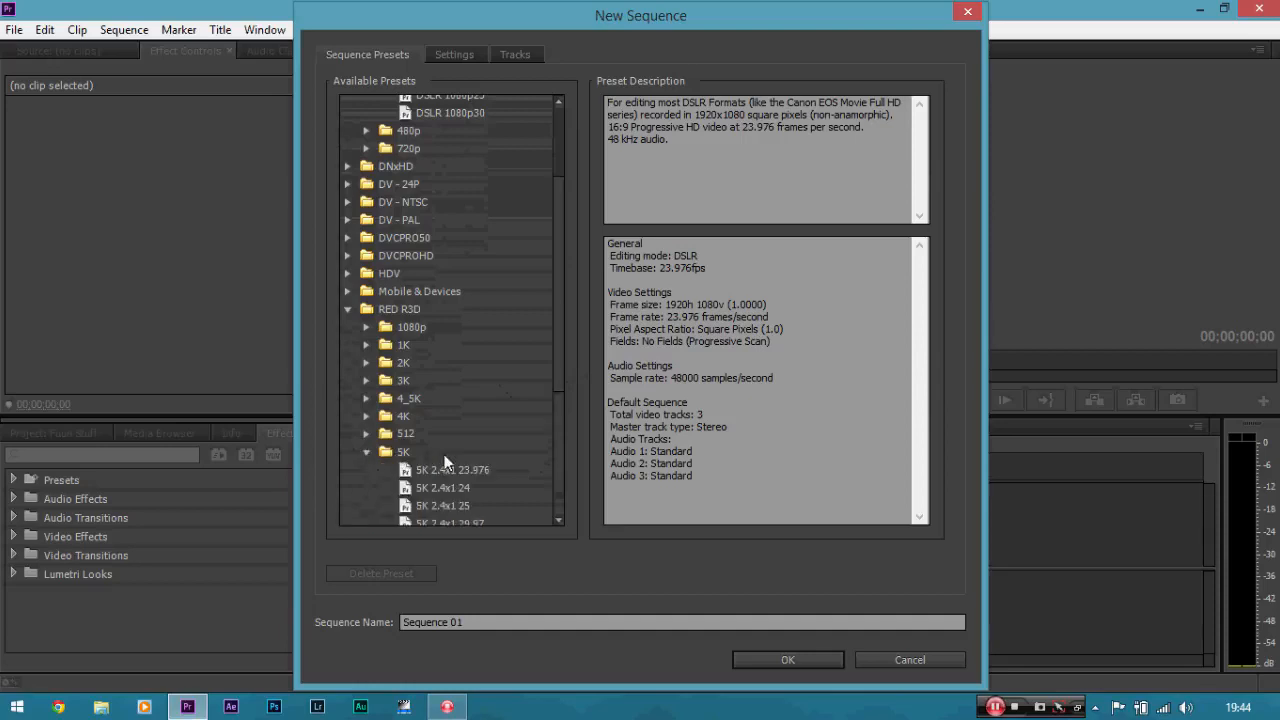
left_click(367, 452)
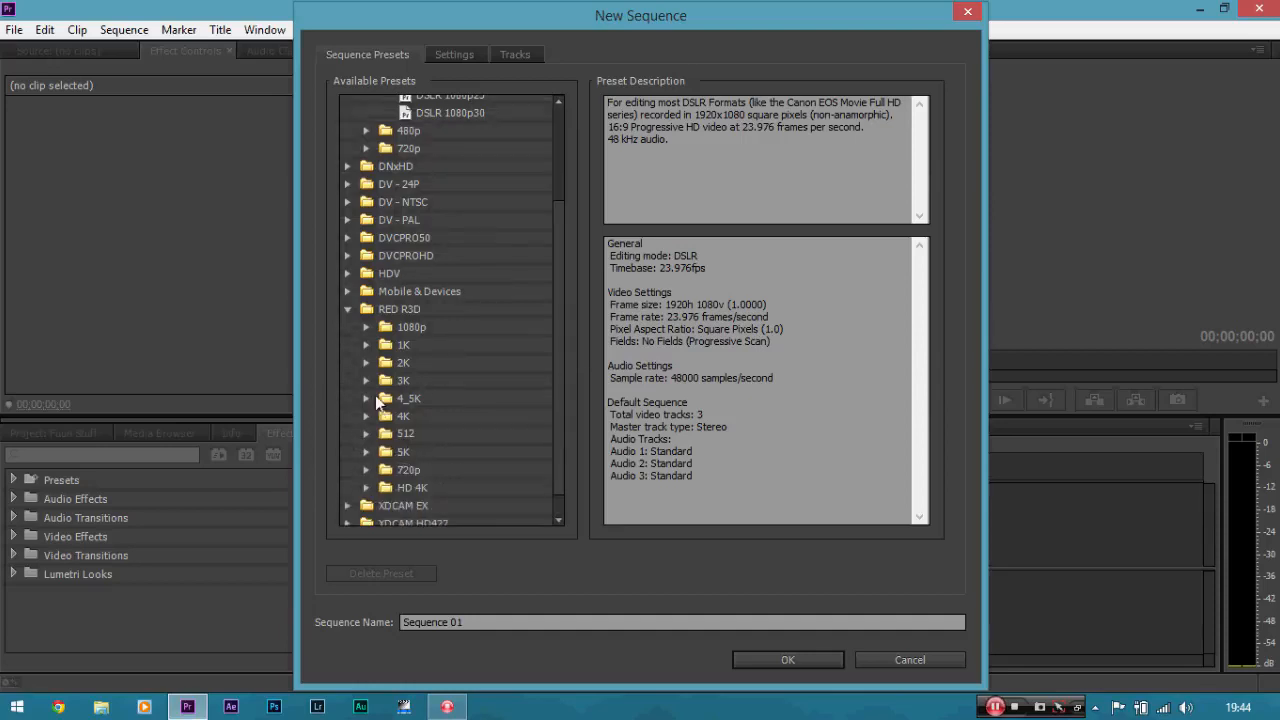
left_click(349, 310)
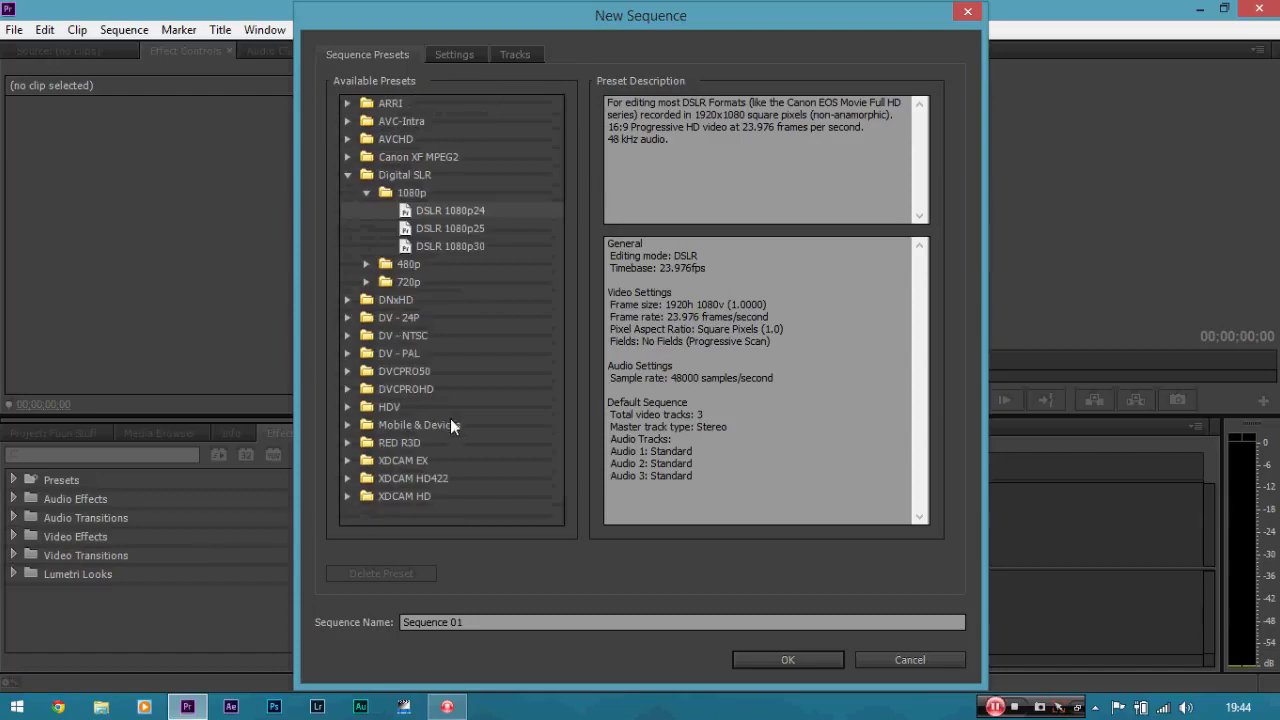
left_click(355, 339)
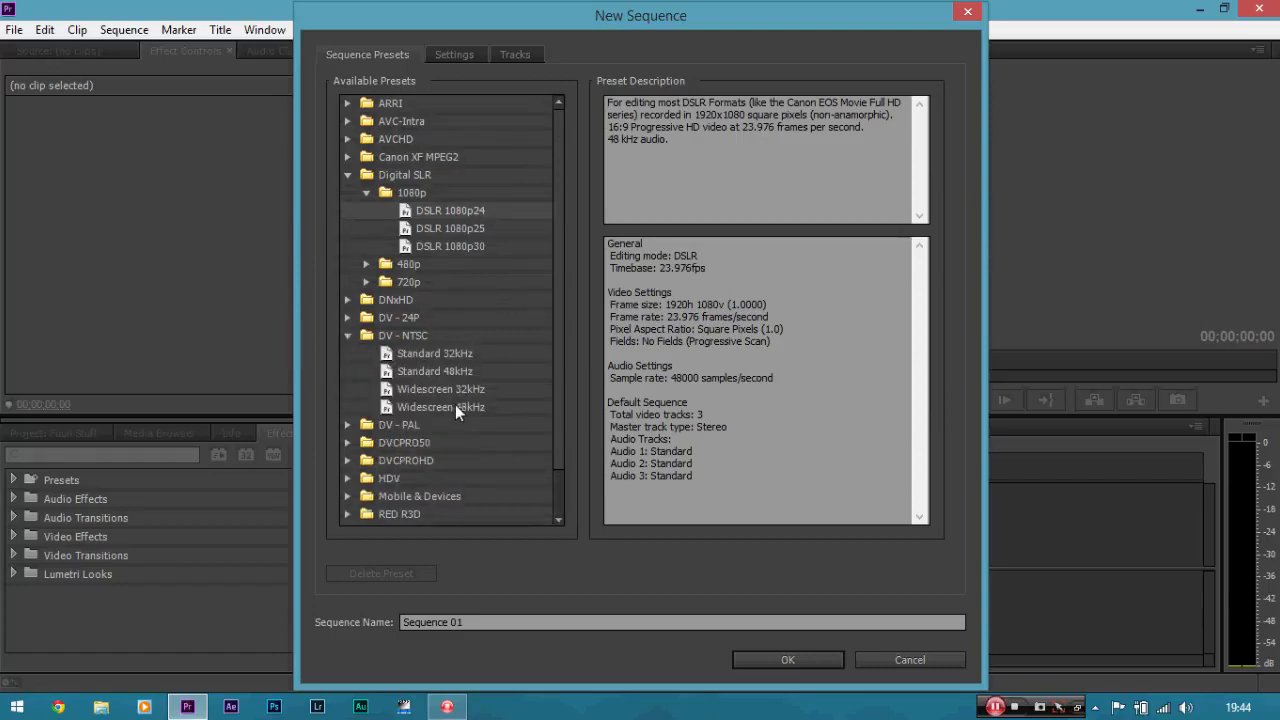
left_click(347, 335)
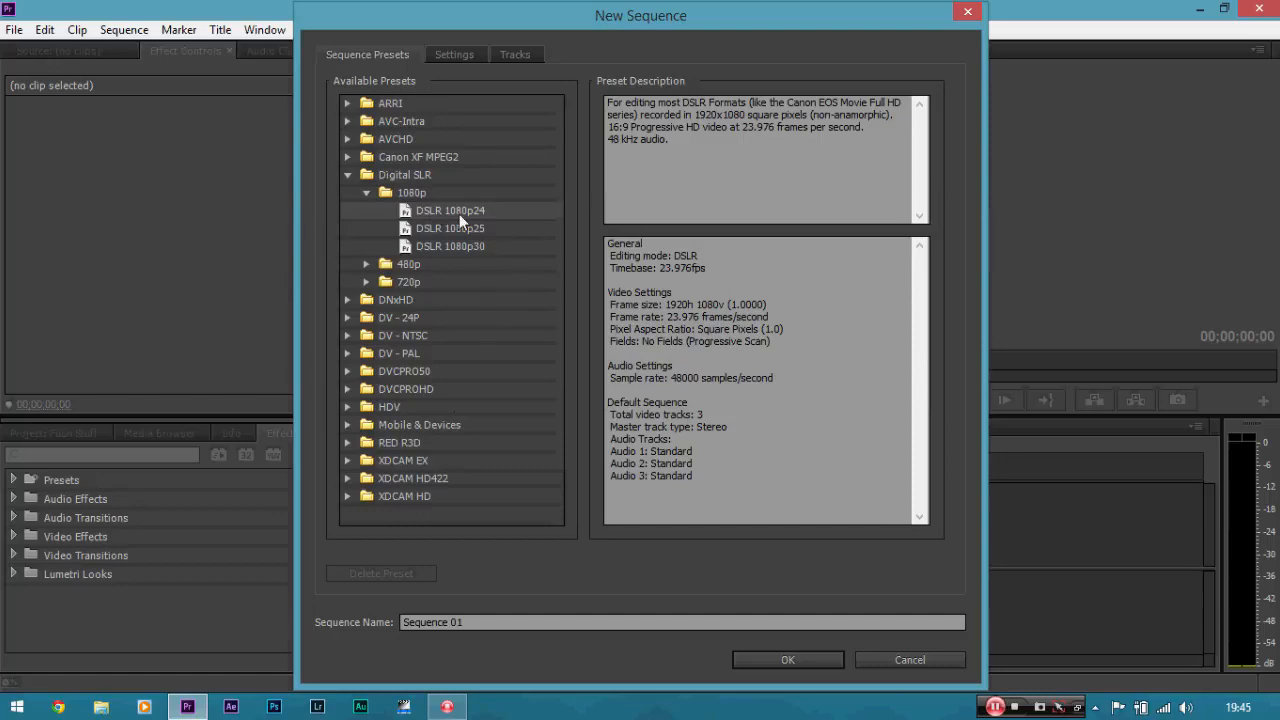
Review the frame size and other sequence settings, and create Sequence 01 from the DSLR 1080p24 preset.
left_click(455, 57)
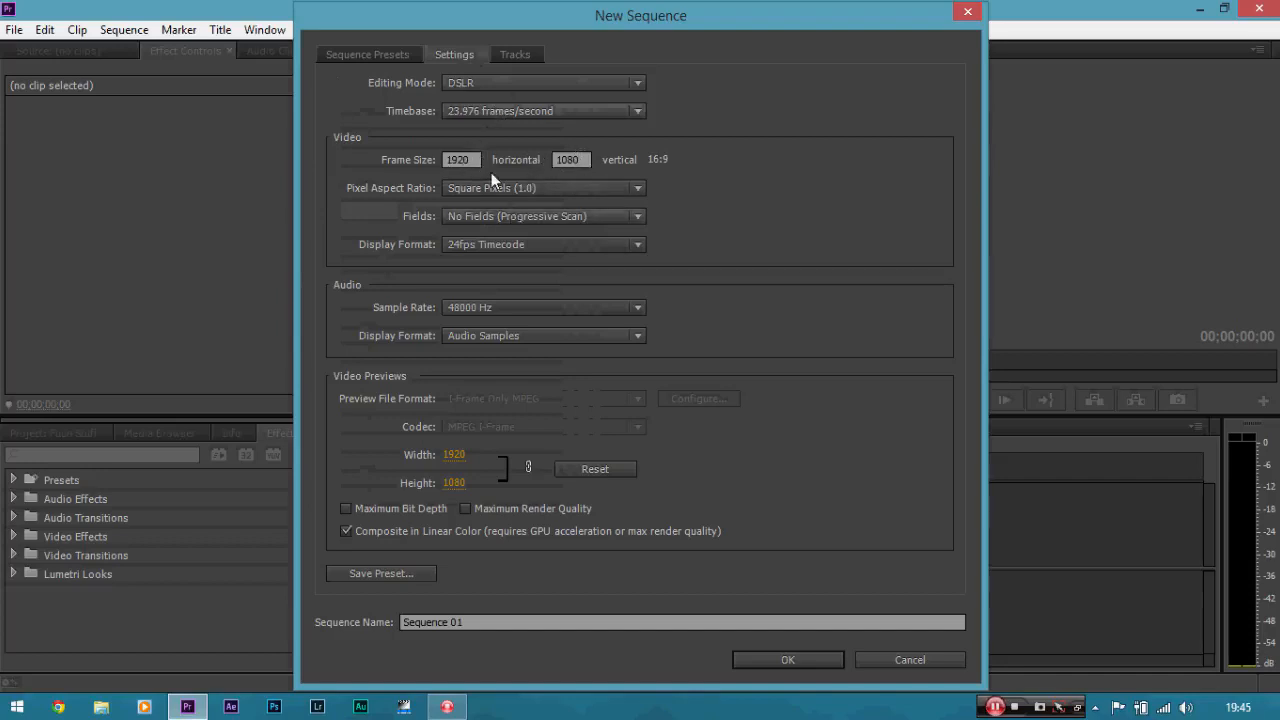
left_click(373, 58)
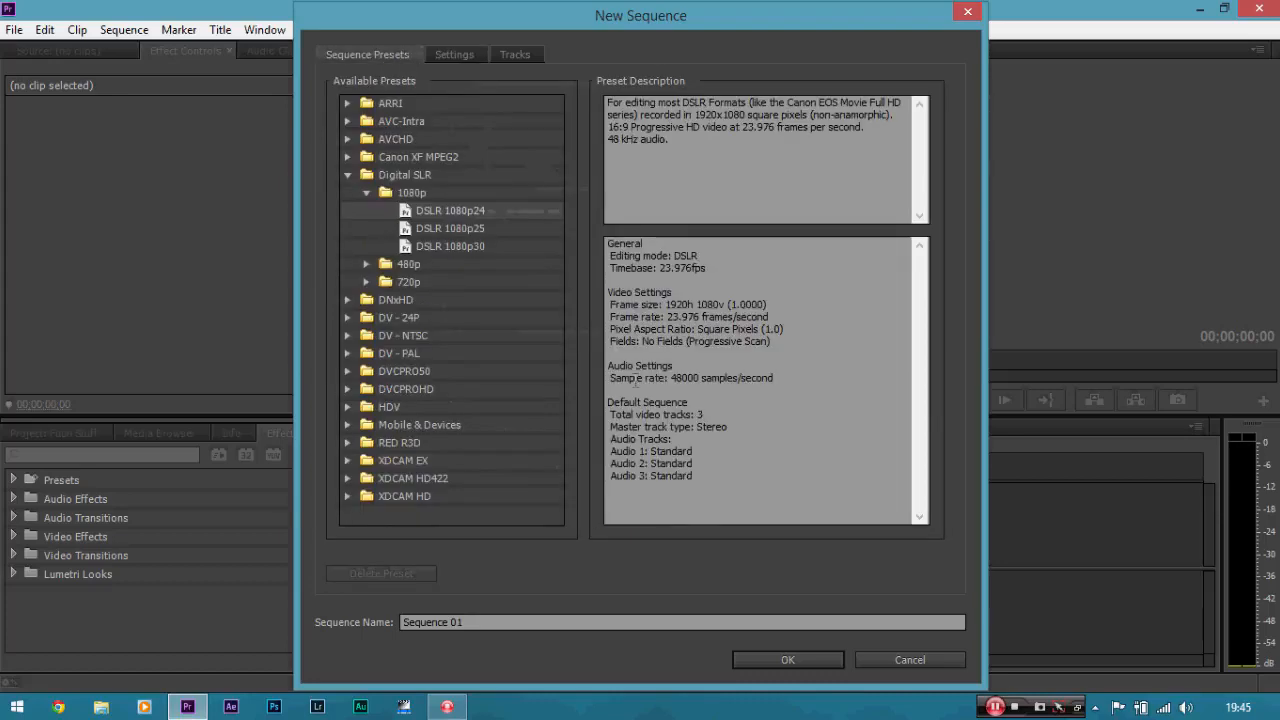
left_click(766, 663)
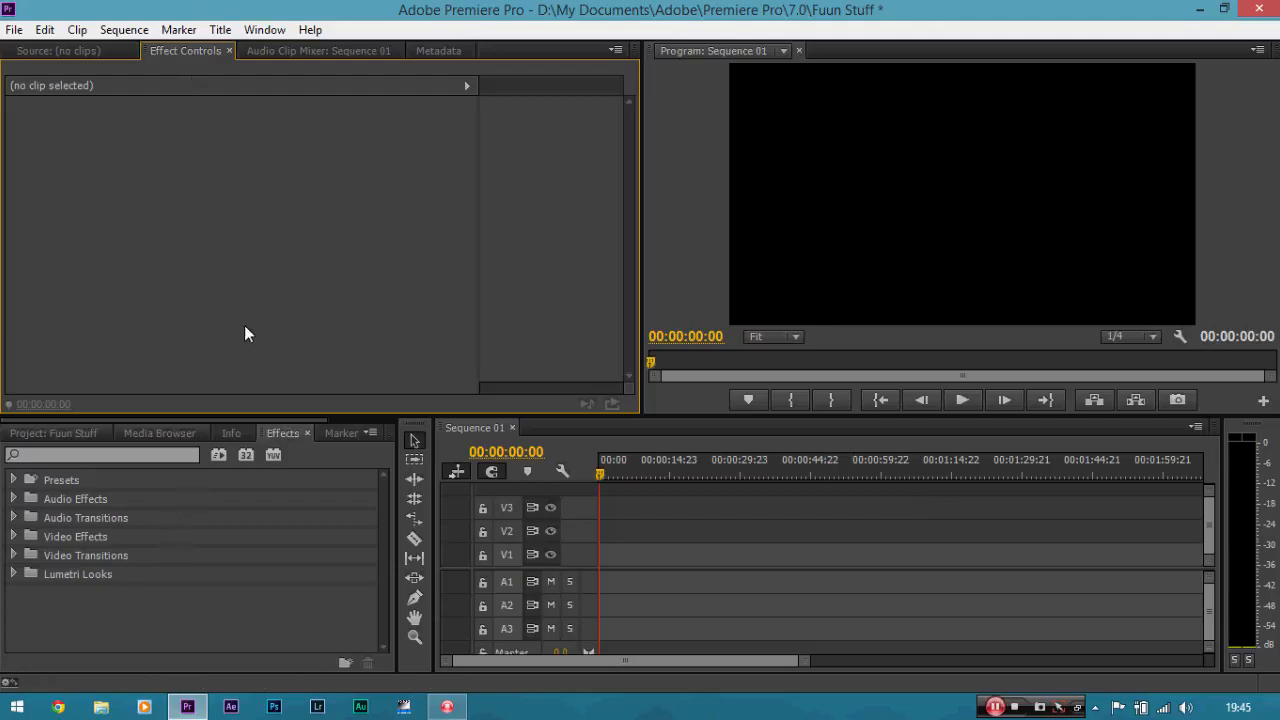
Import the _DSC5689 video from the Desktop and place it at the start of track V1 in Sequence 01.
left_click(70, 431)
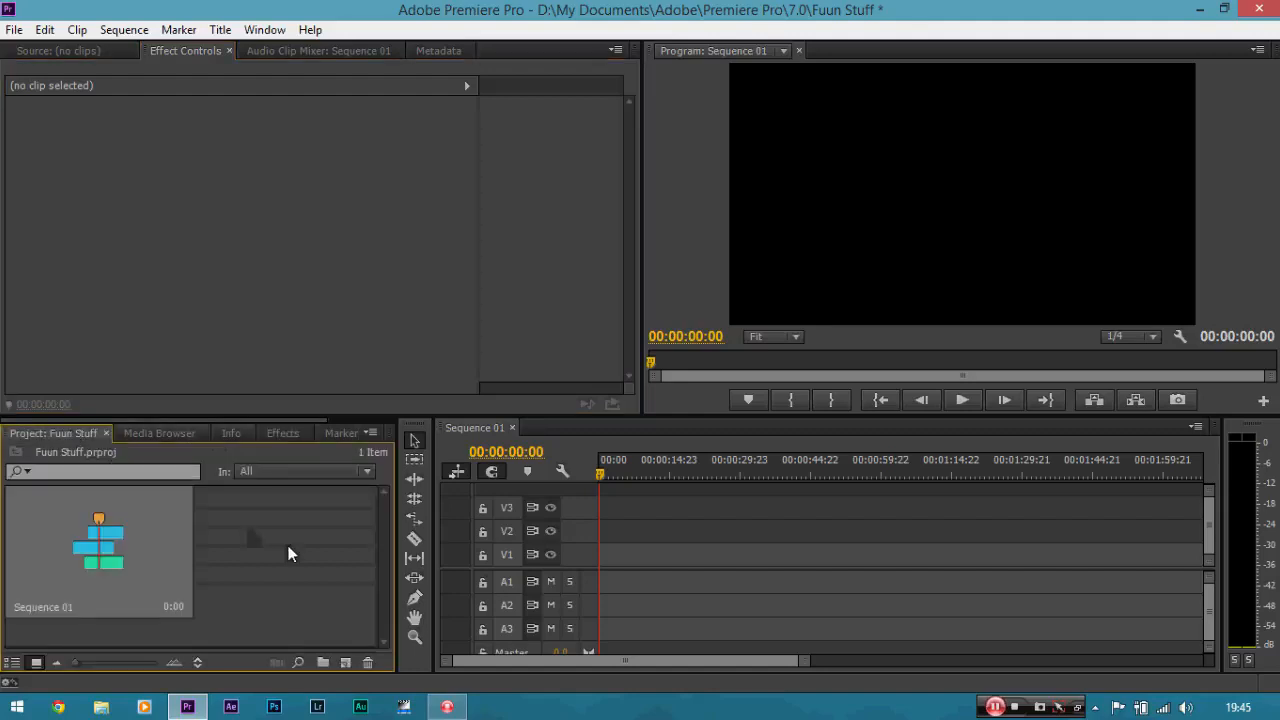
right_click(259, 528)
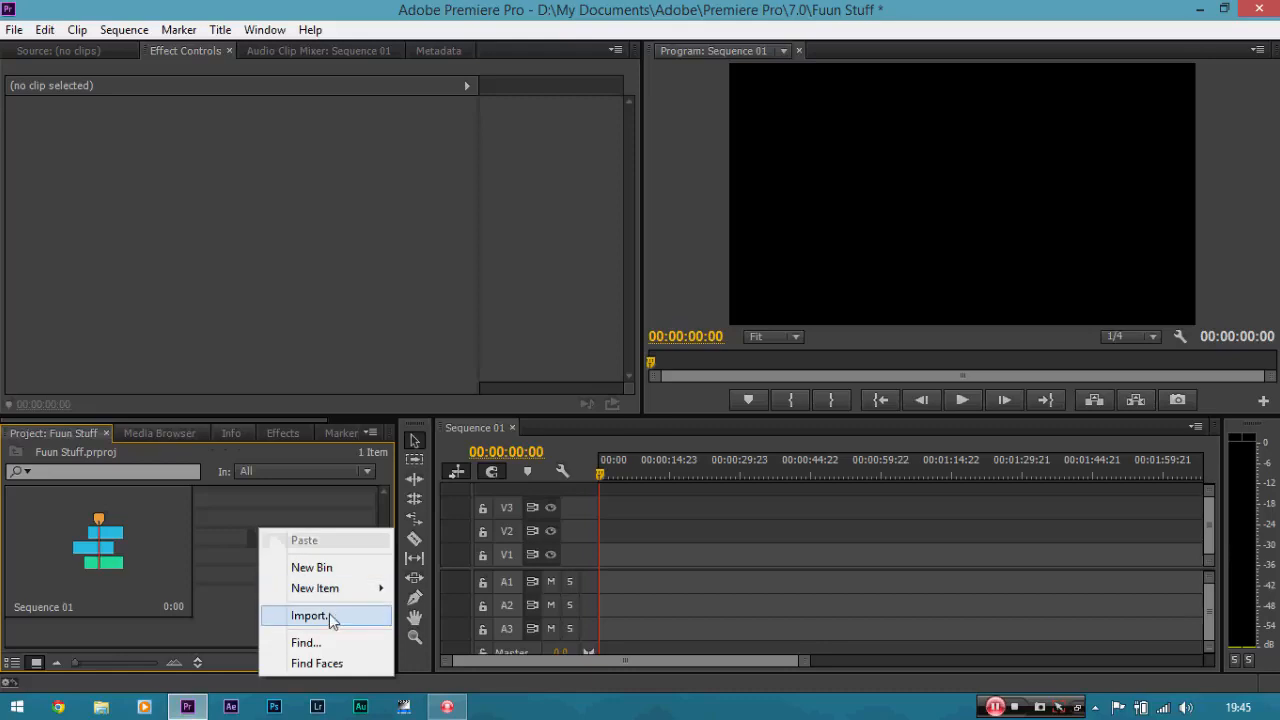
left_click(331, 617)
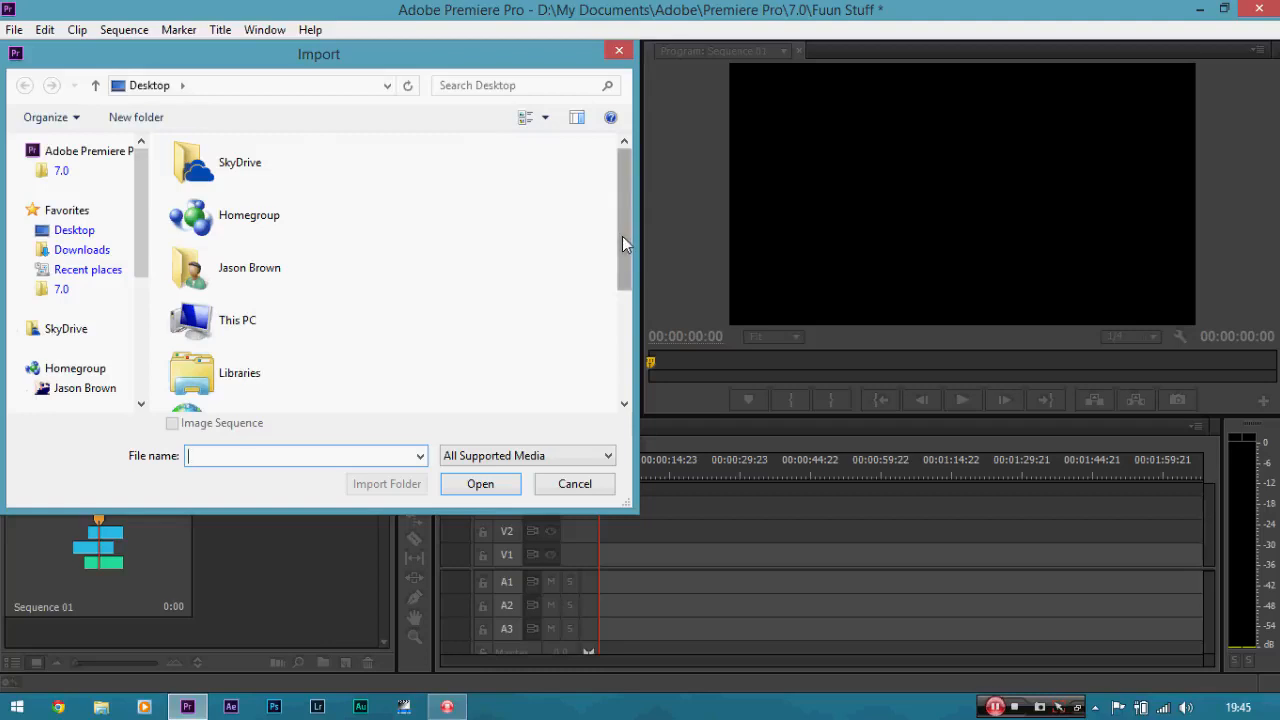
left_click_drag(622, 243, 617, 345)
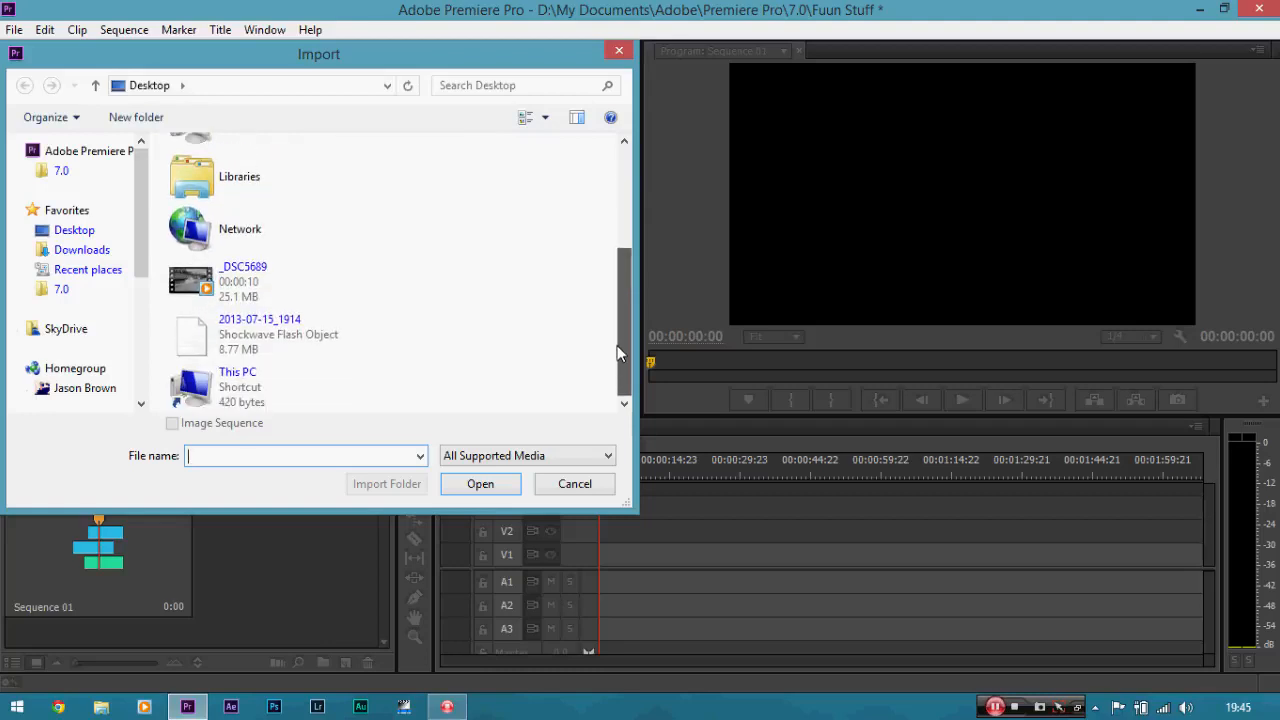
double_click(268, 290)
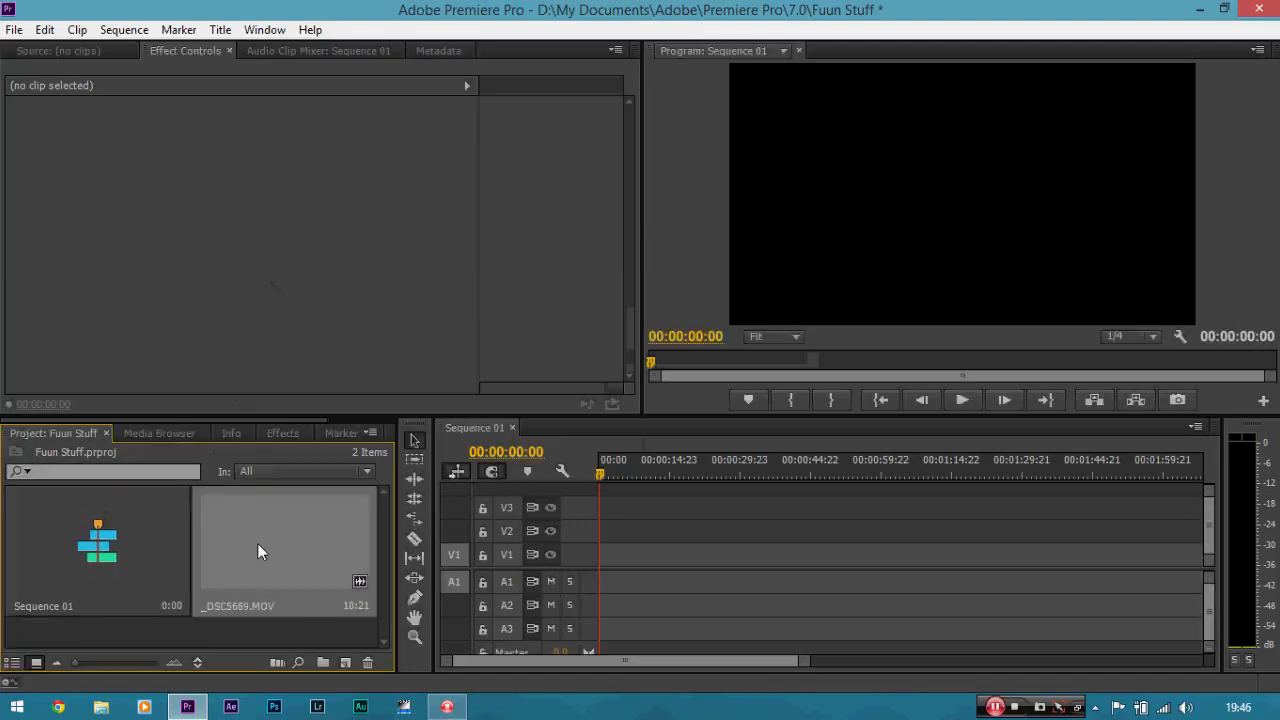
left_click_drag(257, 543, 629, 560)
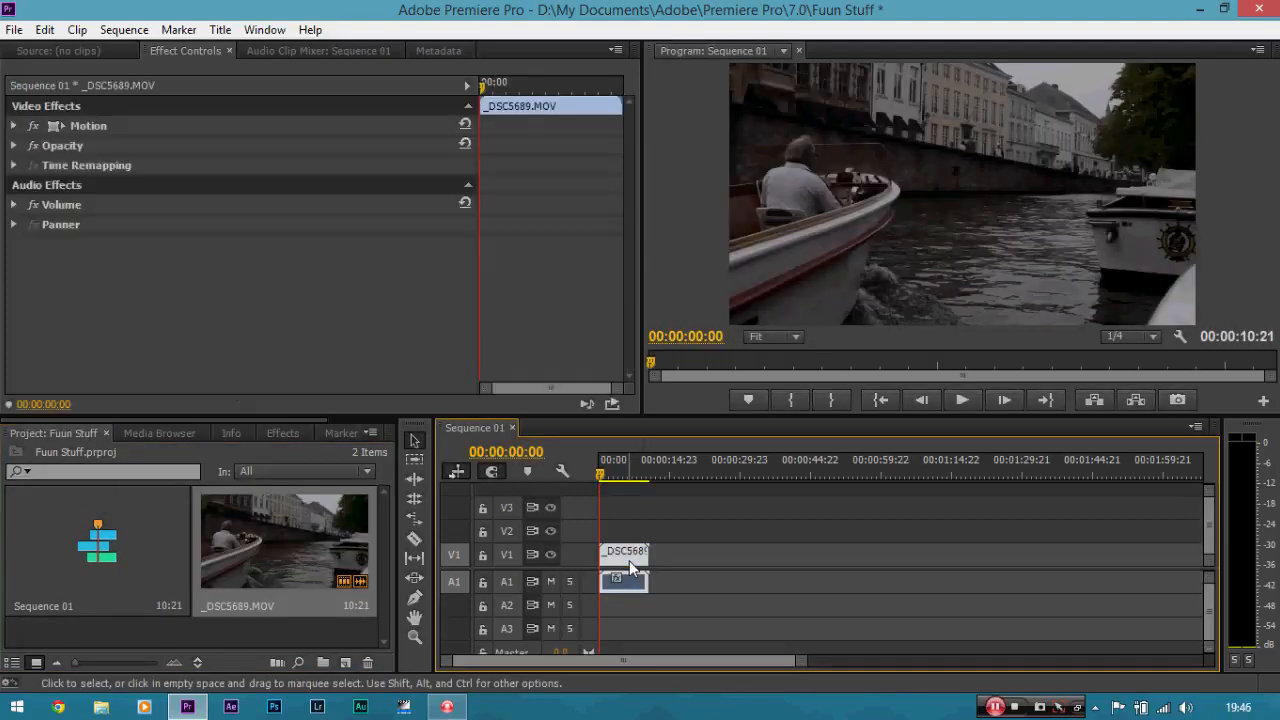
Examine the _DSC5689.MOV clip in the timeline at several zoom levels, keeping the playhead at the sequence start.
key("=")
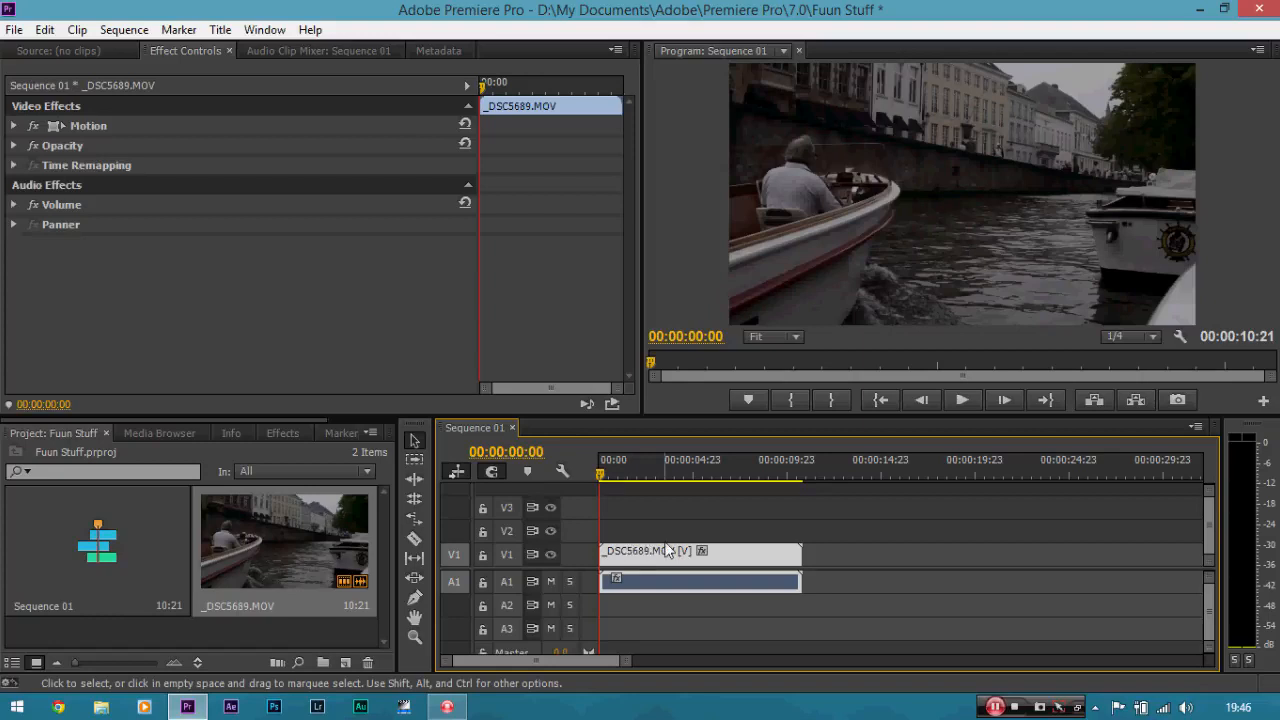
key("minus")
key("minus")
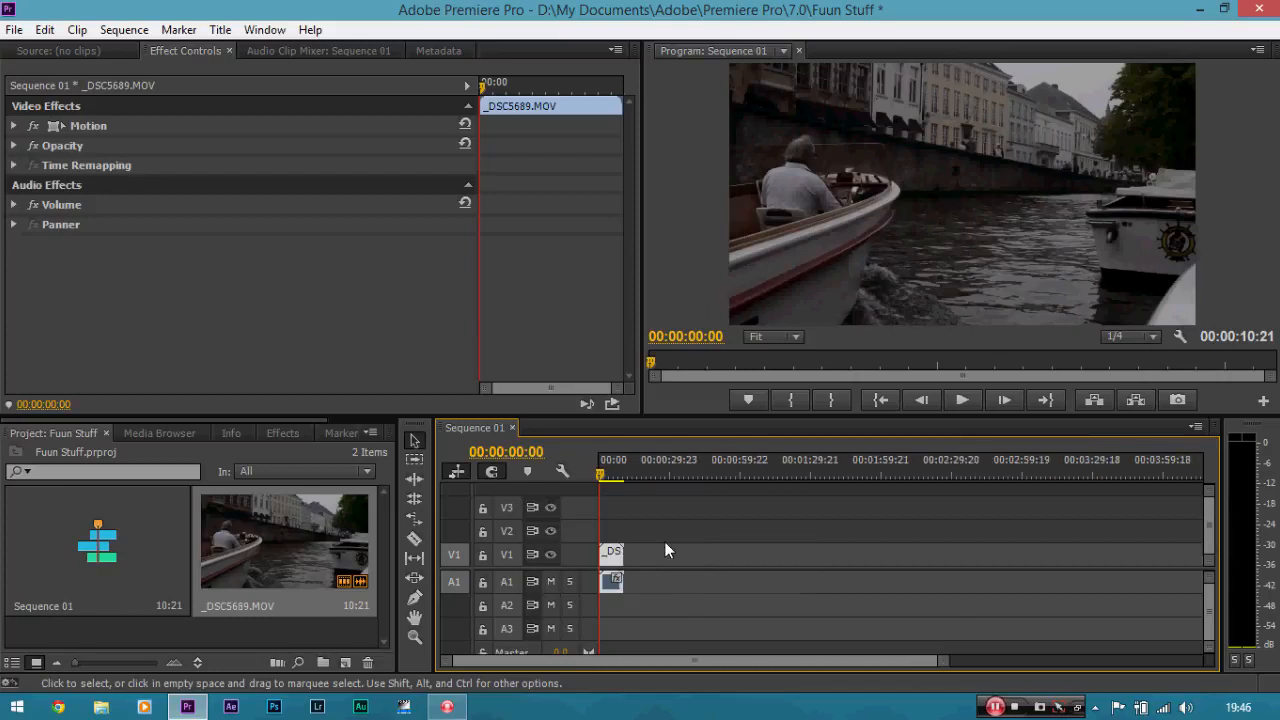
key("equal")
key("minus")
key("equal")
key("equal")
key("equal")
key("equal")
key("equal")
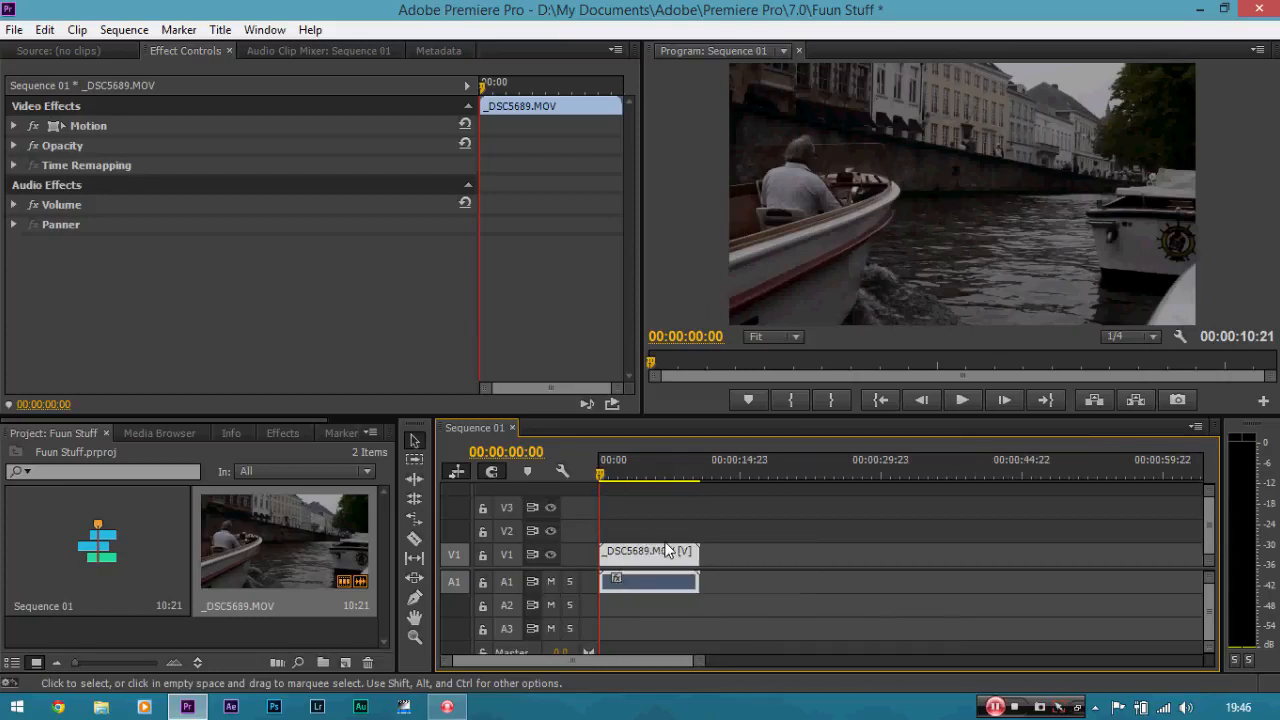
key("minus")
key("minus")
key("minus")
key("minus")
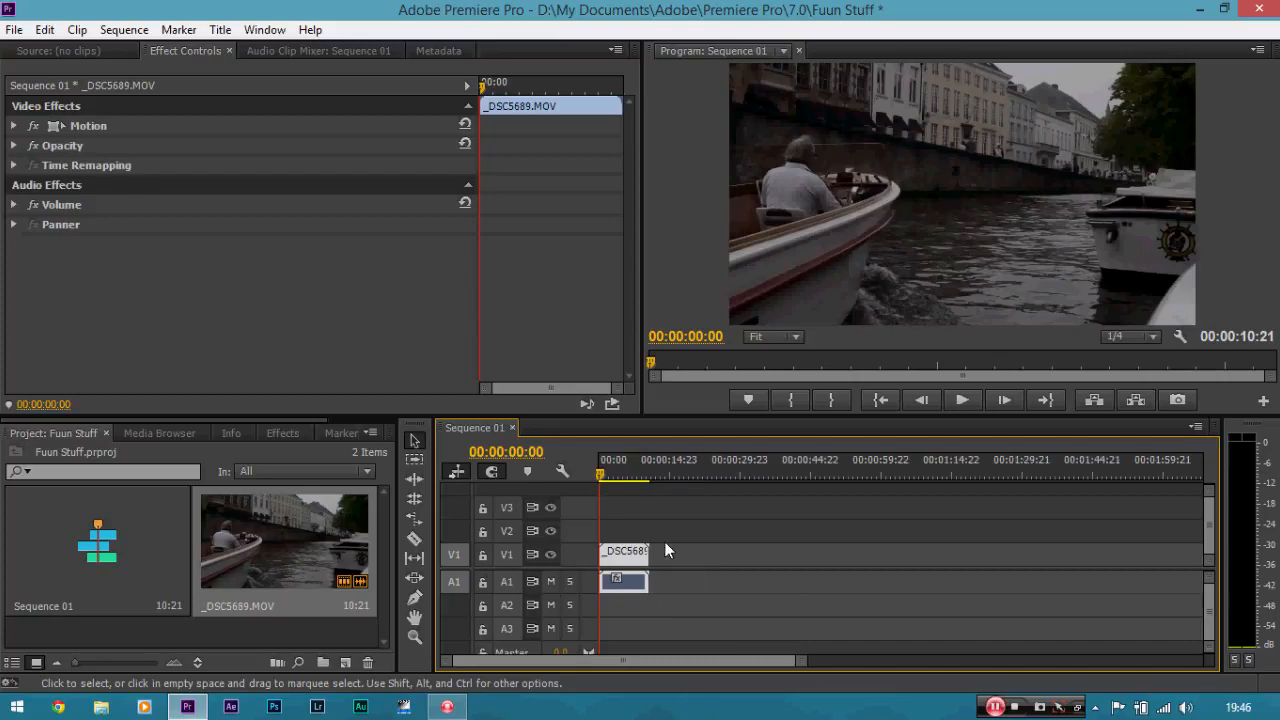
key("equal")
key("equal")
key("equal")
key("minus")
key("equal")
key("minus")
key("minus")
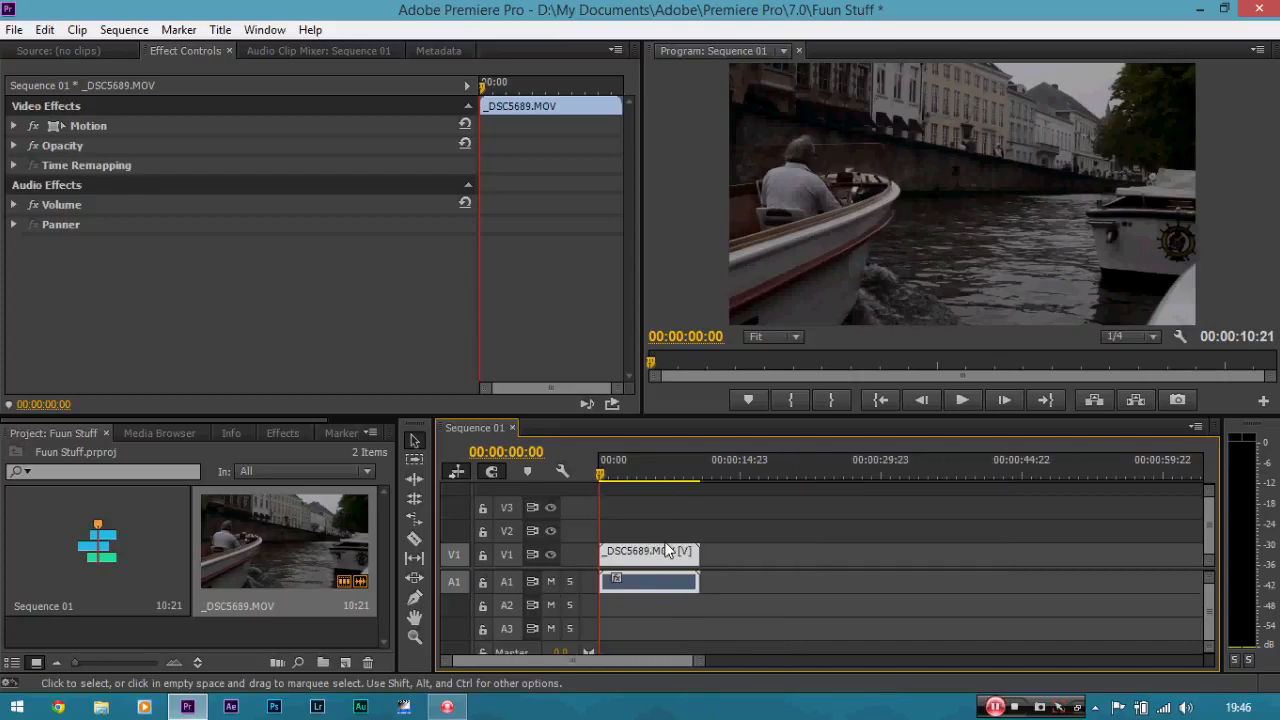
key("equal")
key("equal")
key("equal")
key("minus")
key("minus")
key("minus")
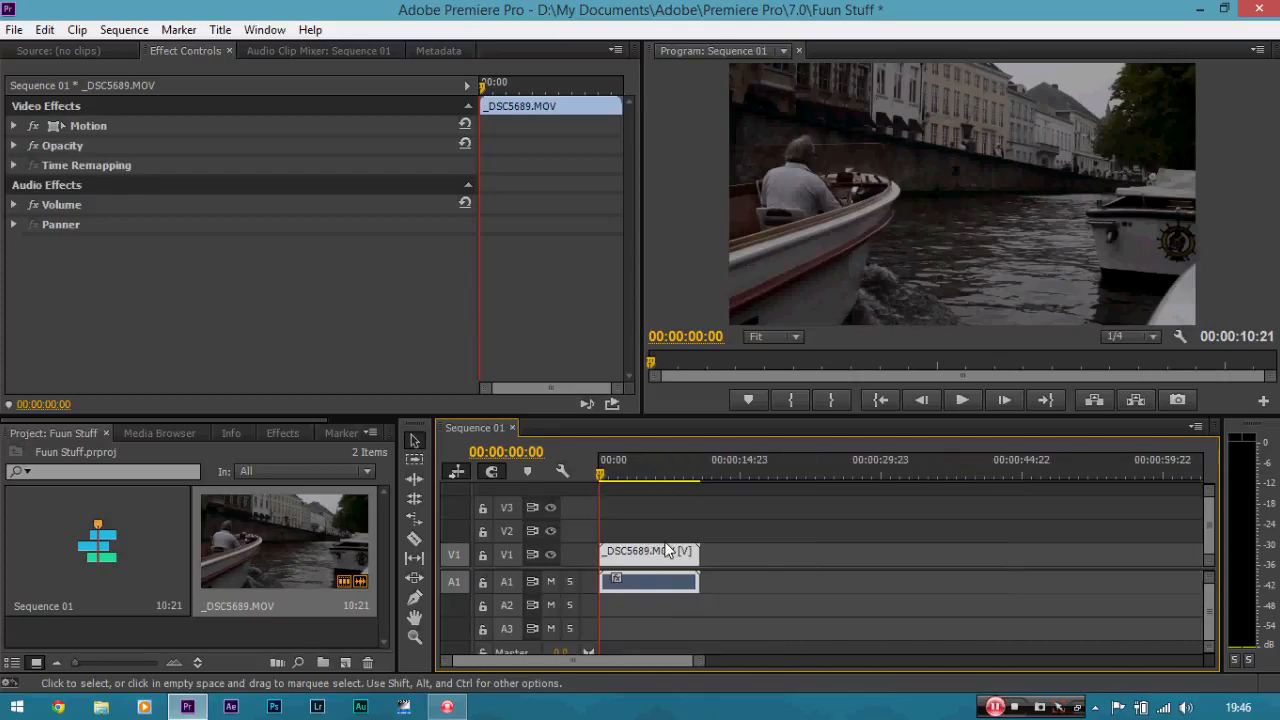
key("equal")
key("equal")
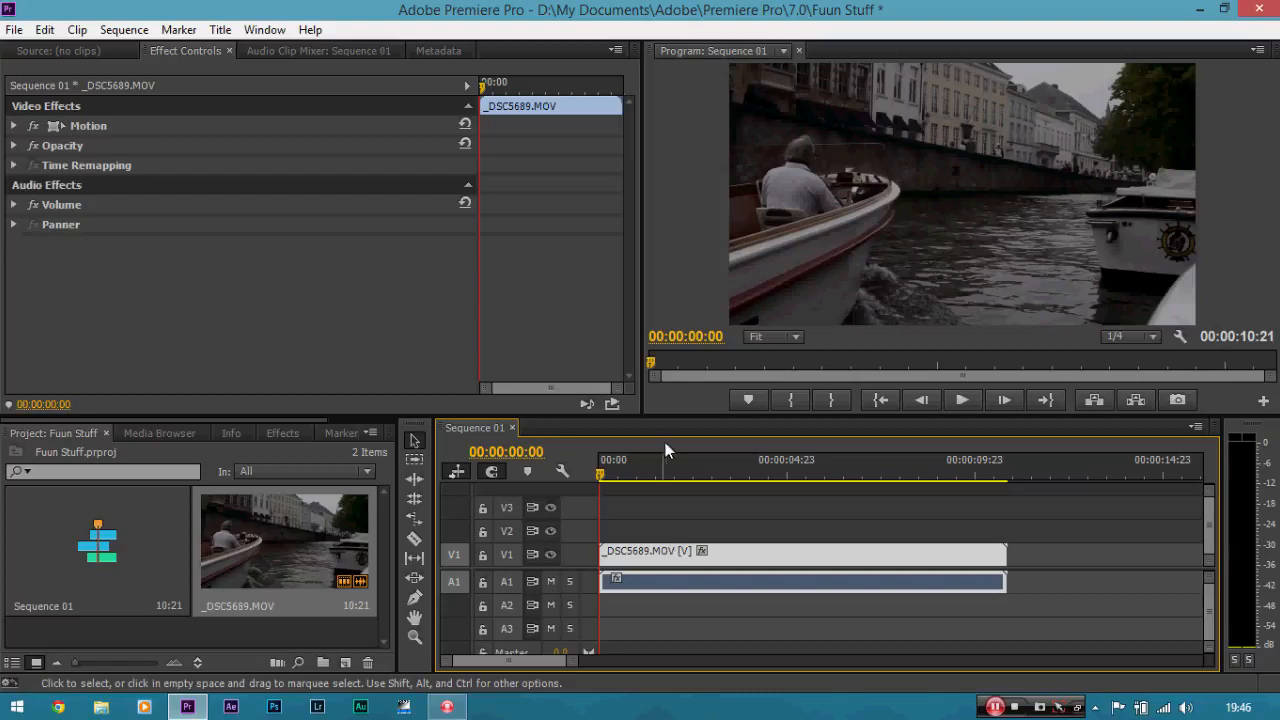
left_click_drag(572, 662, 752, 645)
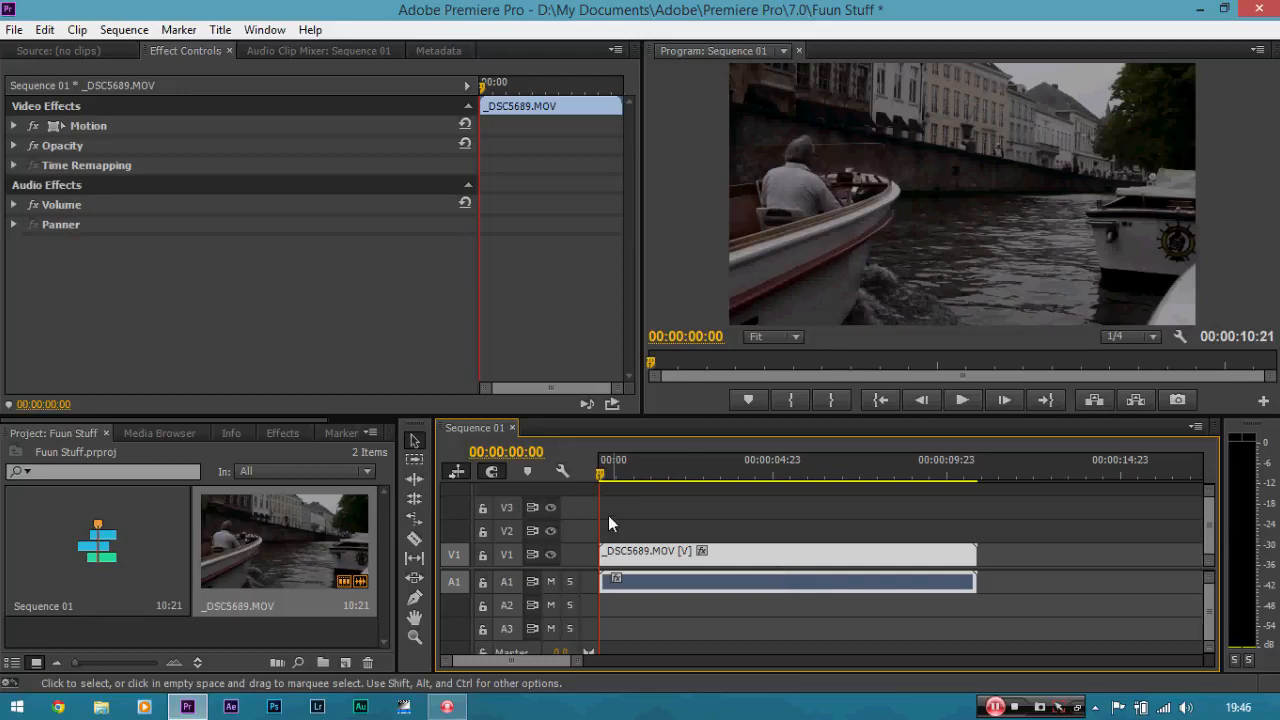
left_click_drag(603, 474, 570, 474)
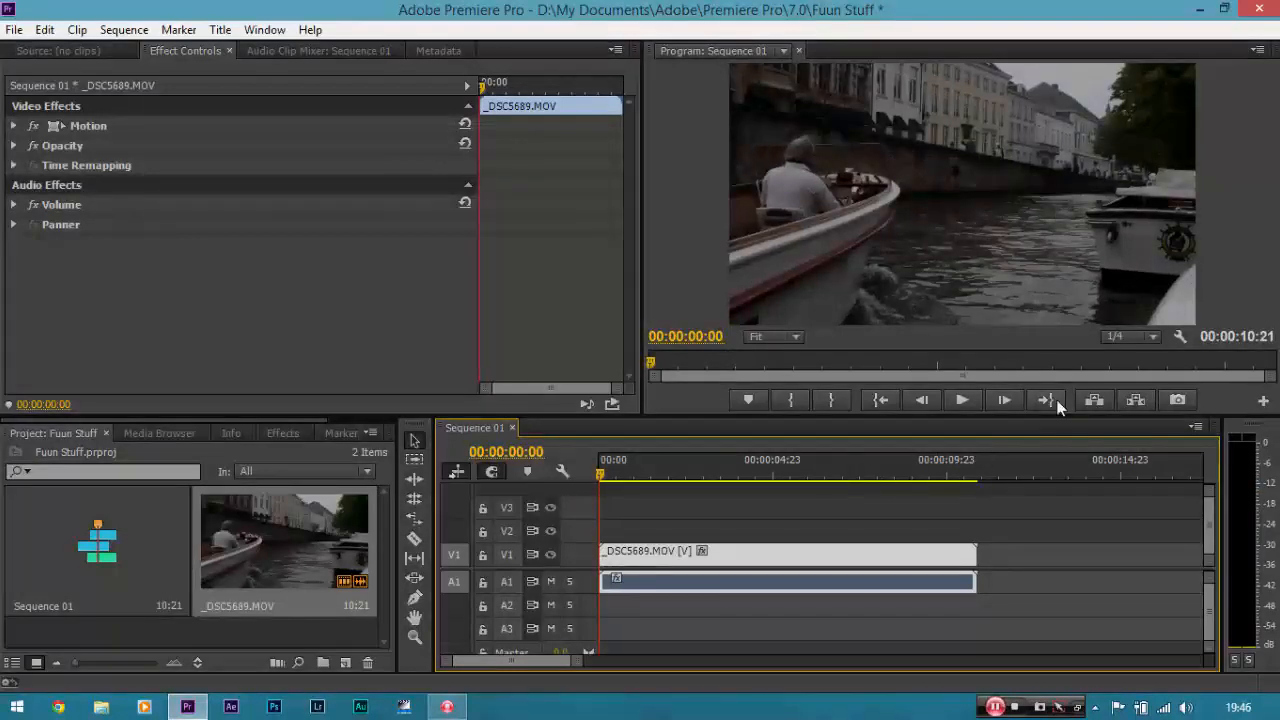
Set the program preview's playback resolution to 1/4.
left_click(1148, 337)
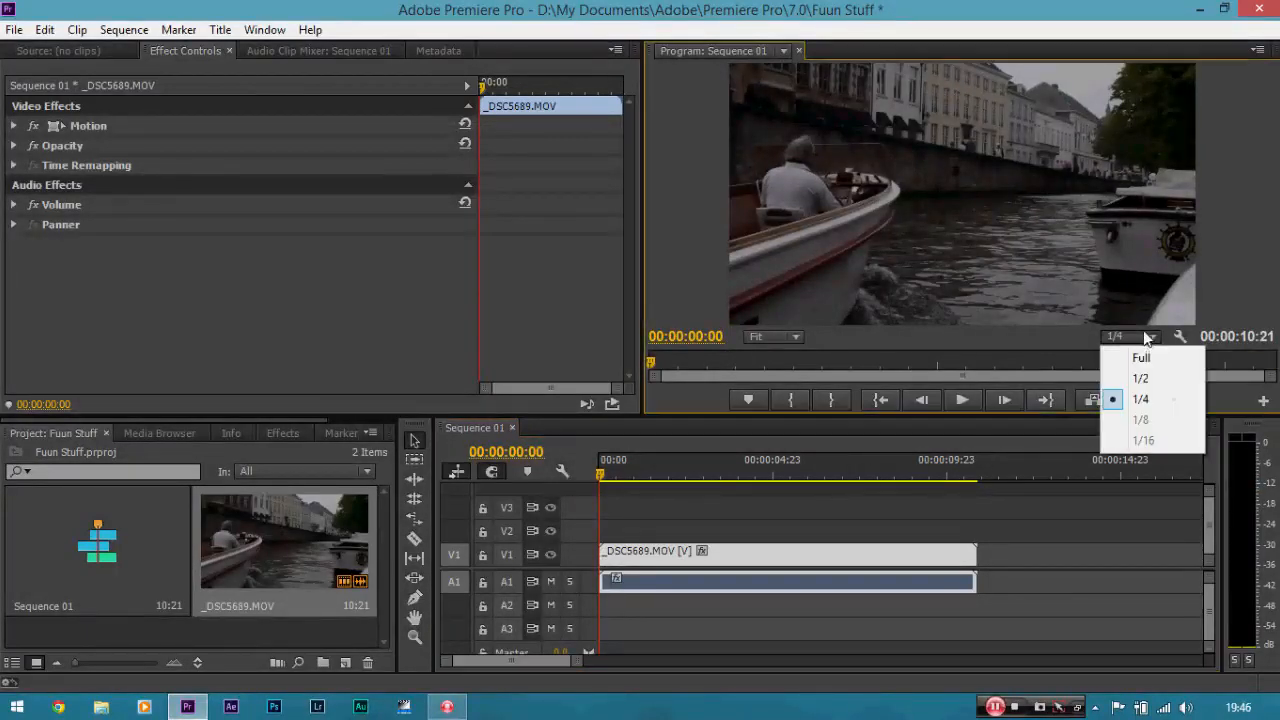
left_click(1150, 400)
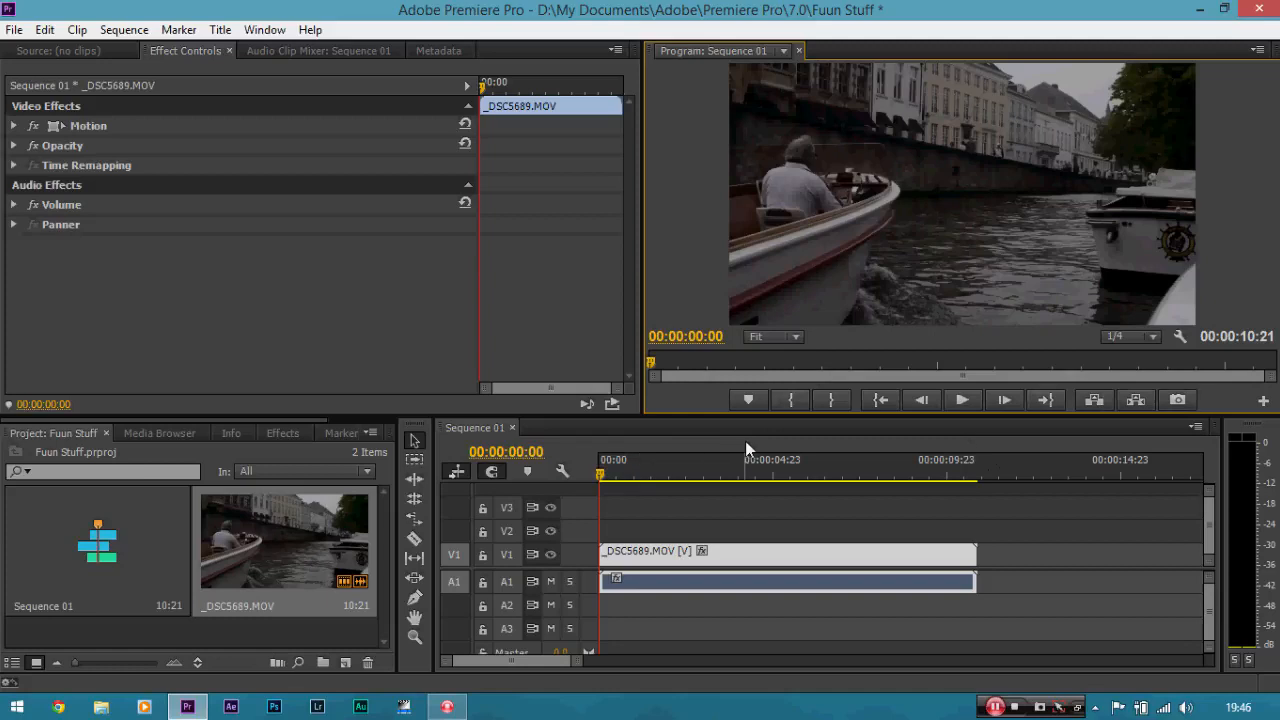
left_click(1126, 337)
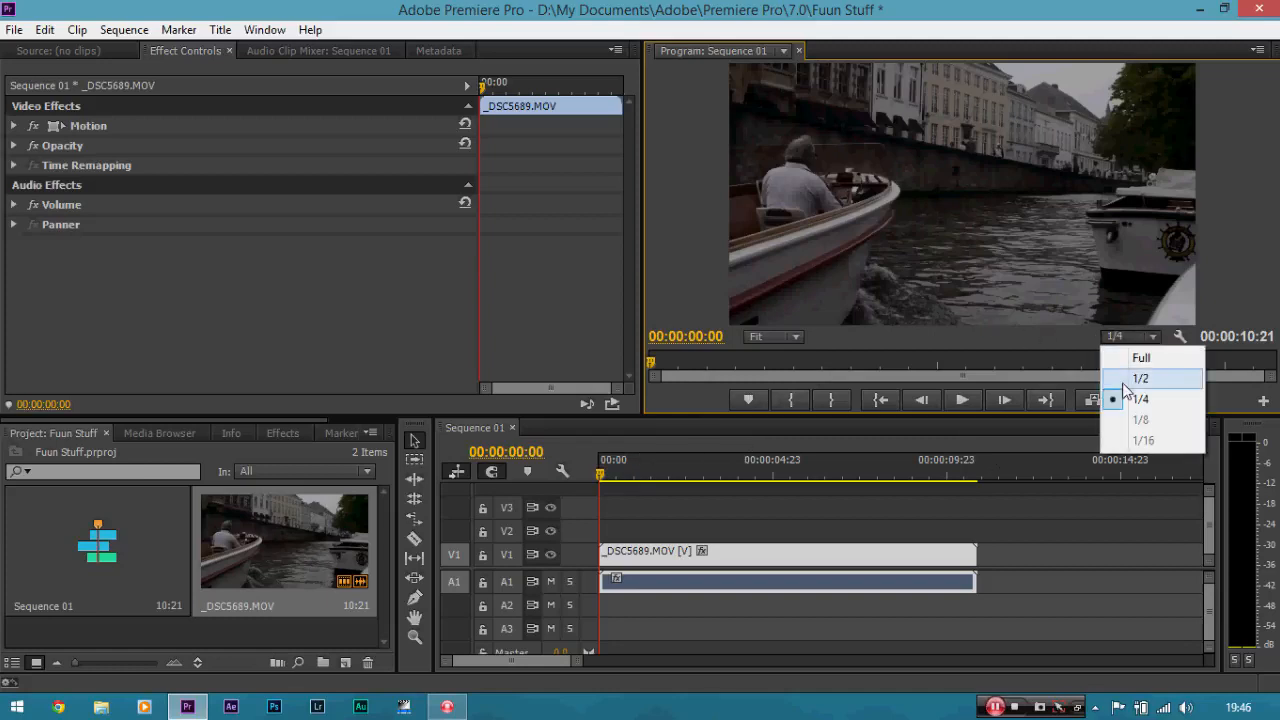
left_click(1120, 400)
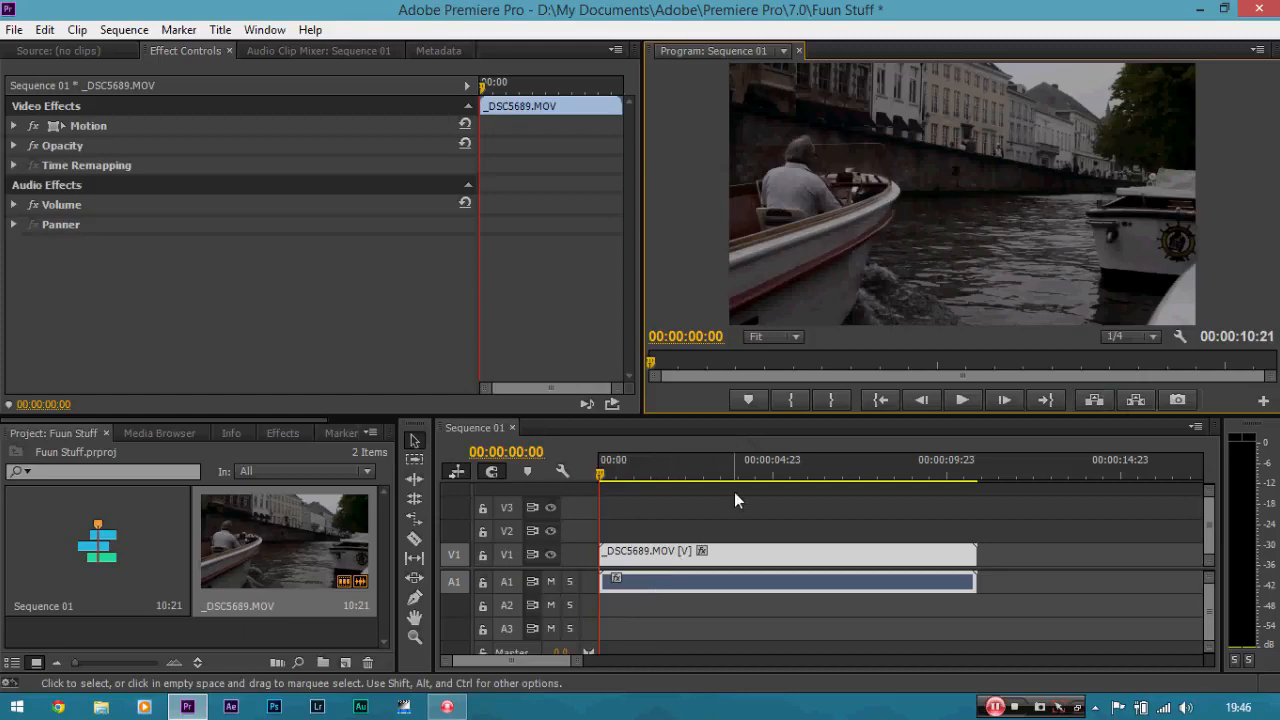
Move the playhead to 00:00:02:13, try trimming the start of the _DSC5689.MOV clip to it, and undo the trim.
left_click_drag(603, 468, 691, 478)
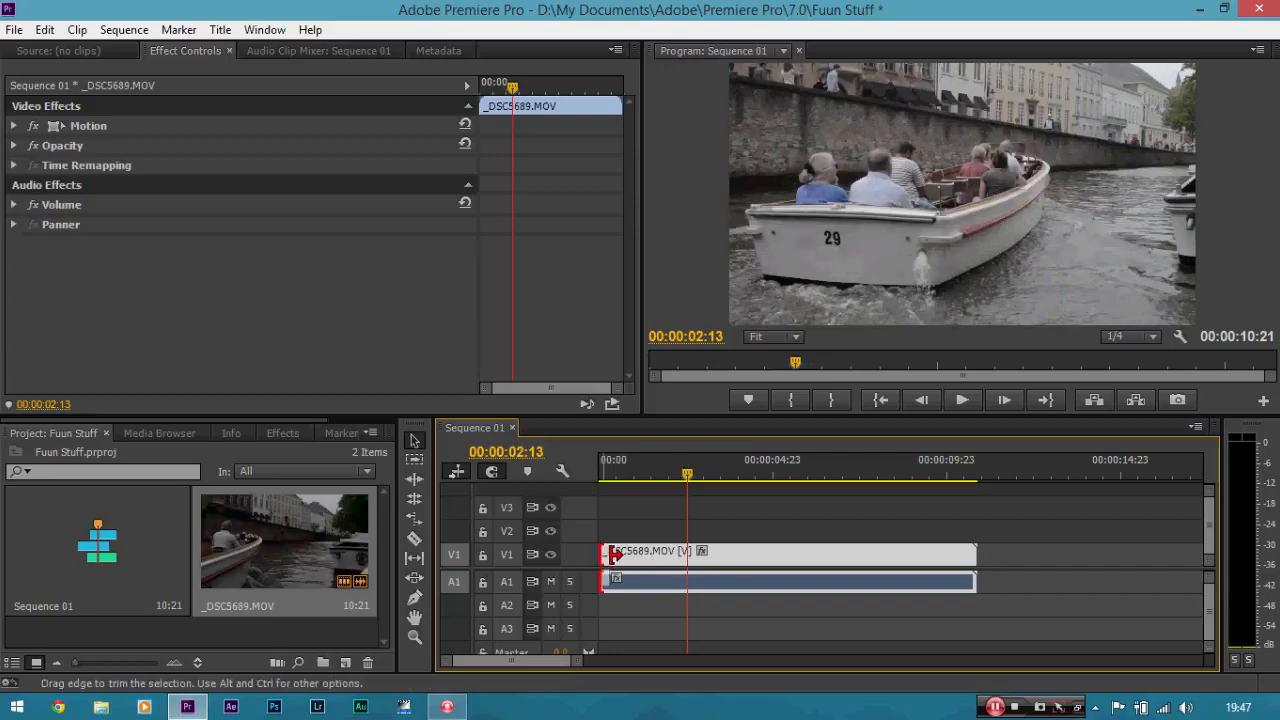
left_click_drag(603, 552, 689, 553)
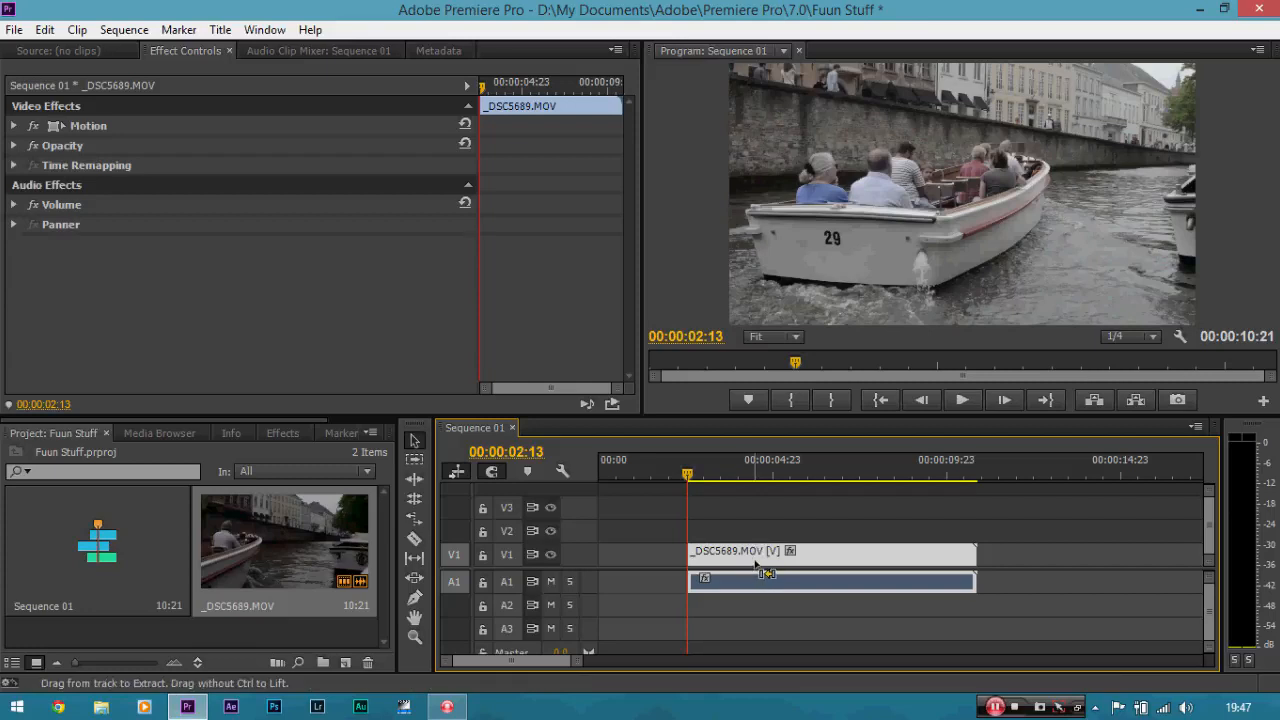
key("ctrl+z")
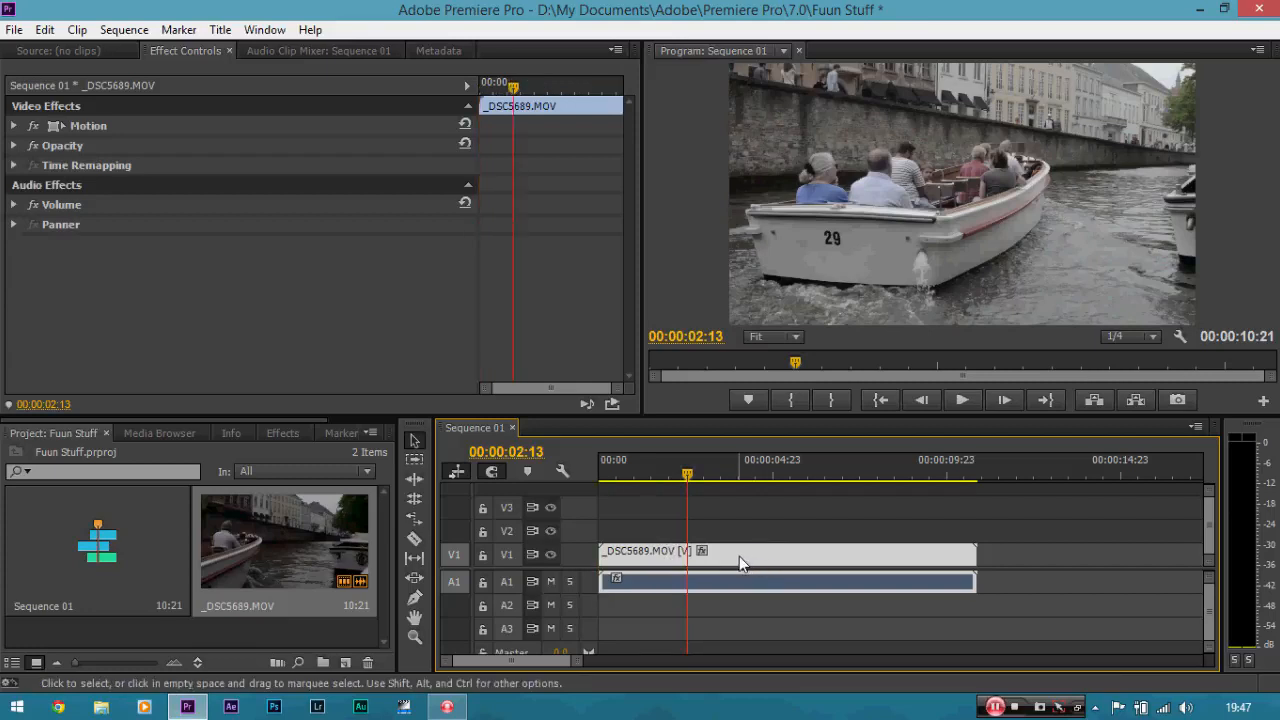
Split the _DSC5689.MOV clip at 00:00:02:13 with the Razor tool and delete the part before the cut.
key("c")
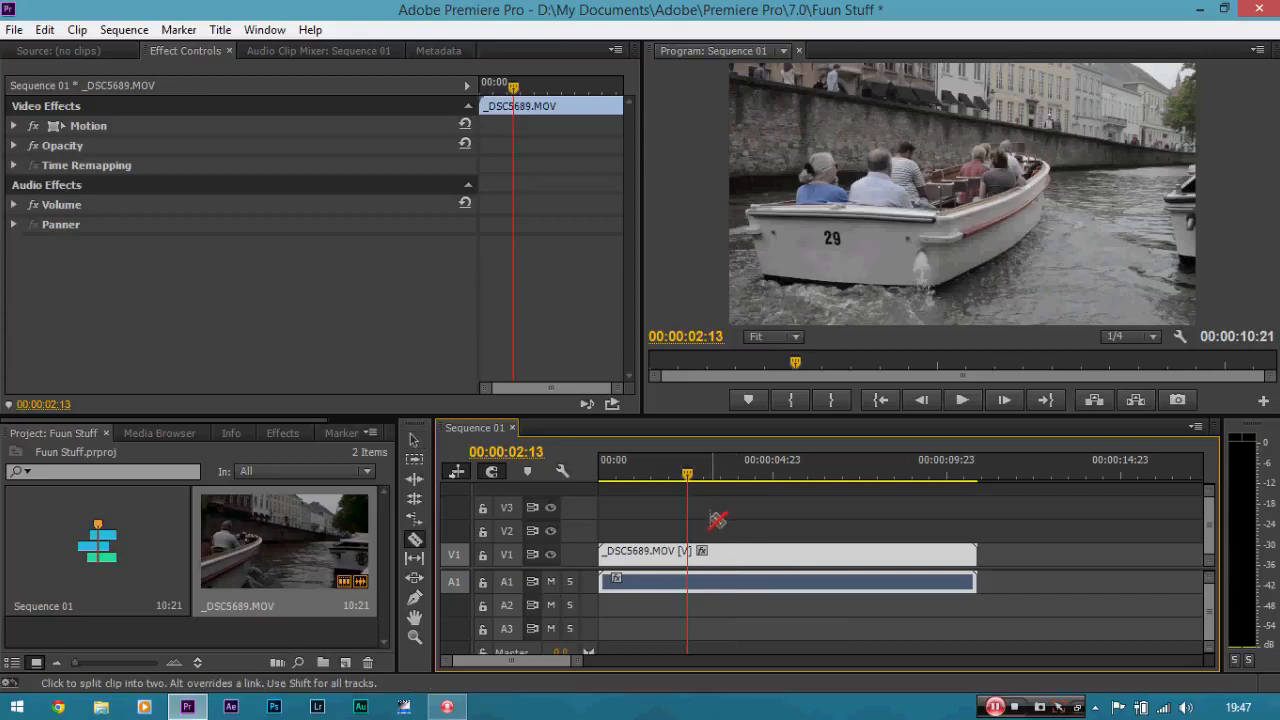
left_click(689, 556)
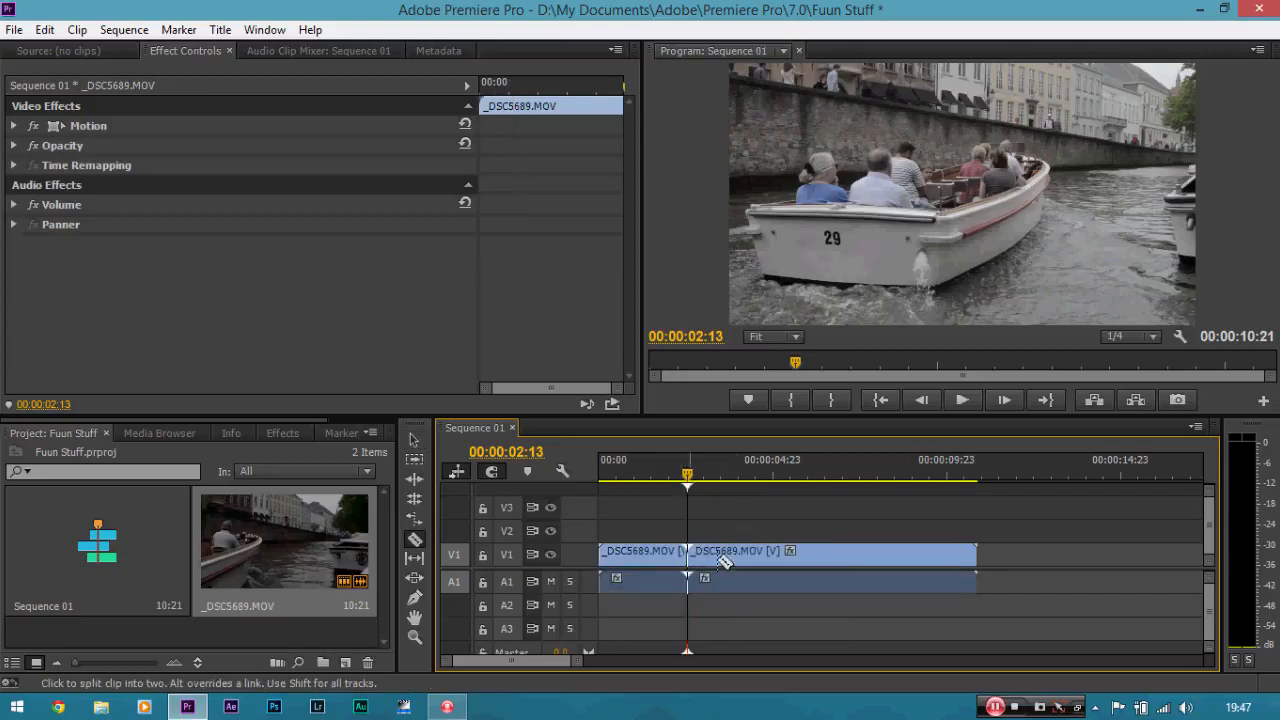
key("v")
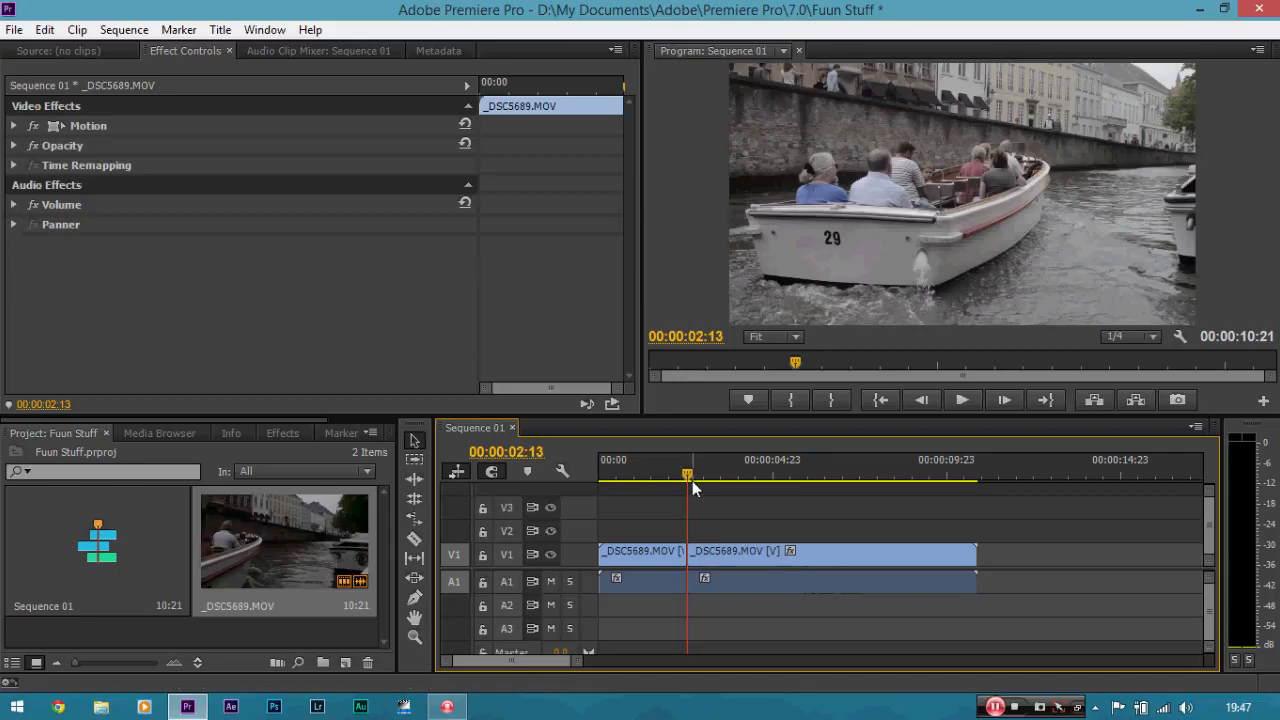
left_click_drag(692, 481, 720, 480)
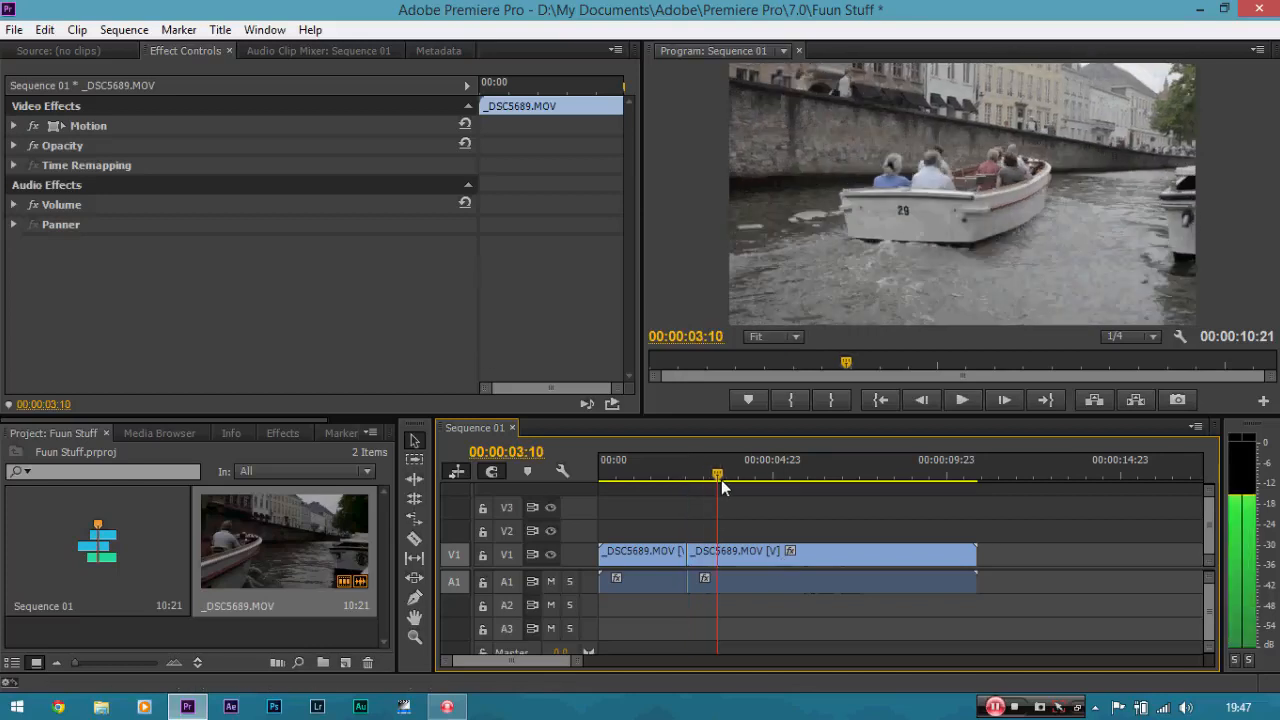
left_click(655, 550)
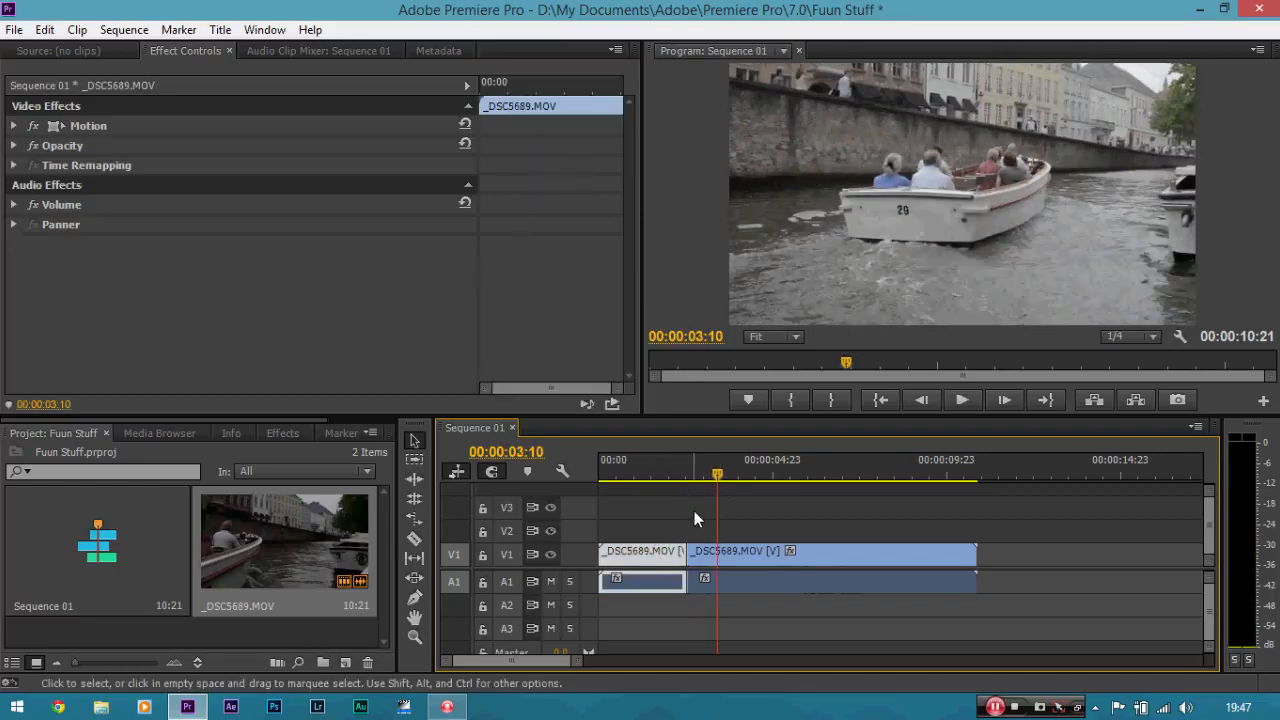
key("Delete")
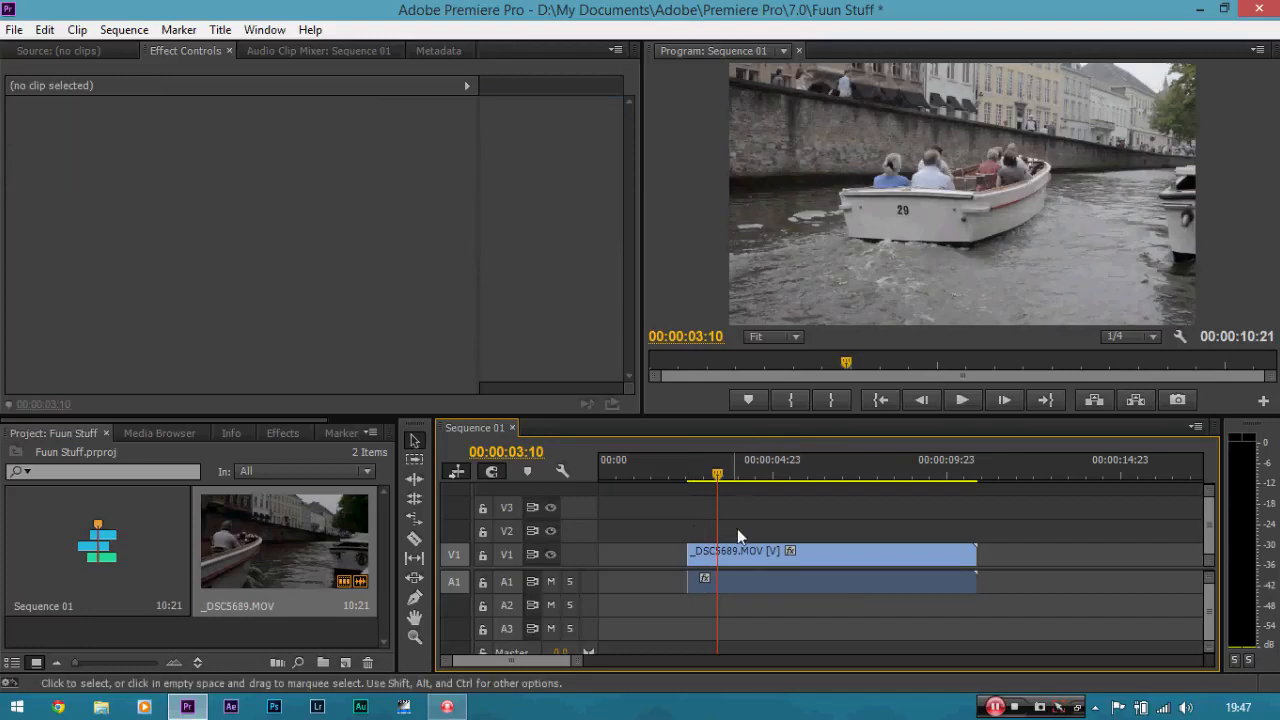
Move the remaining _DSC5689.MOV clip to the start of the sequence, closing the gap before it.
mouse_move(720, 474)
left_mouse_down()
mouse_move(626, 467)
mouse_move(720, 474)
left_mouse_up()
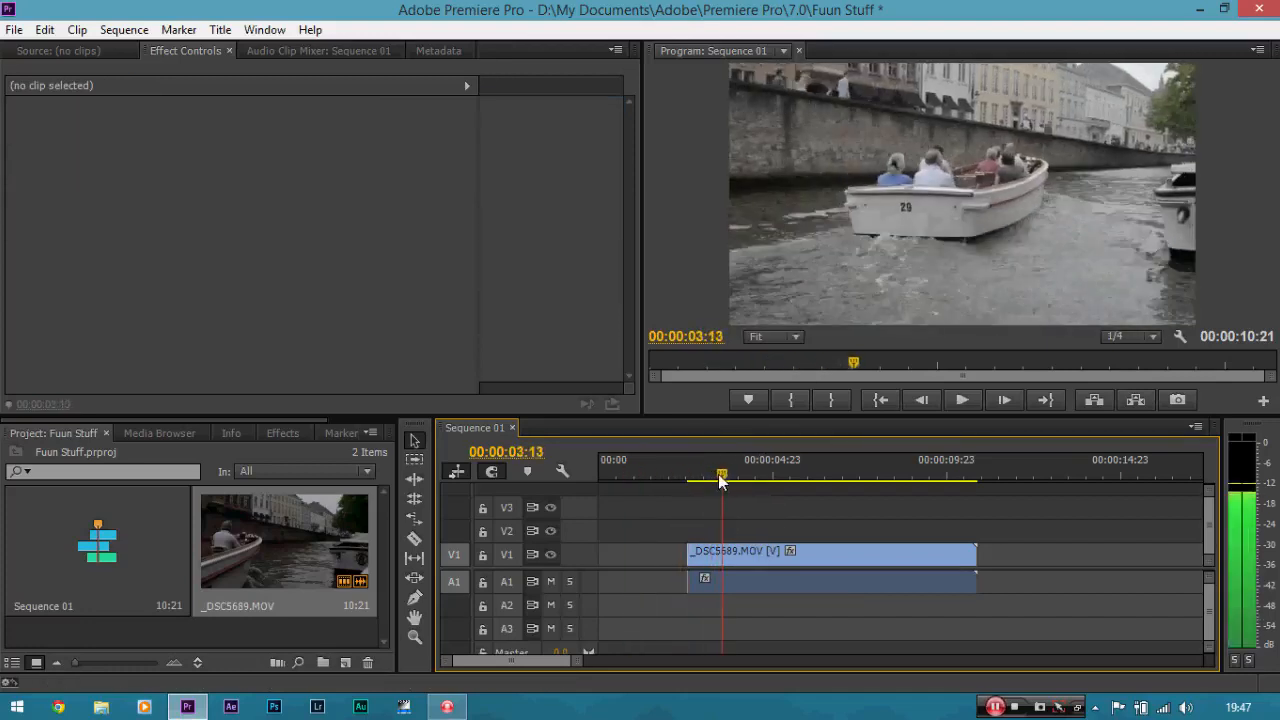
left_click(768, 553)
left_click_drag(768, 553, 680, 553)
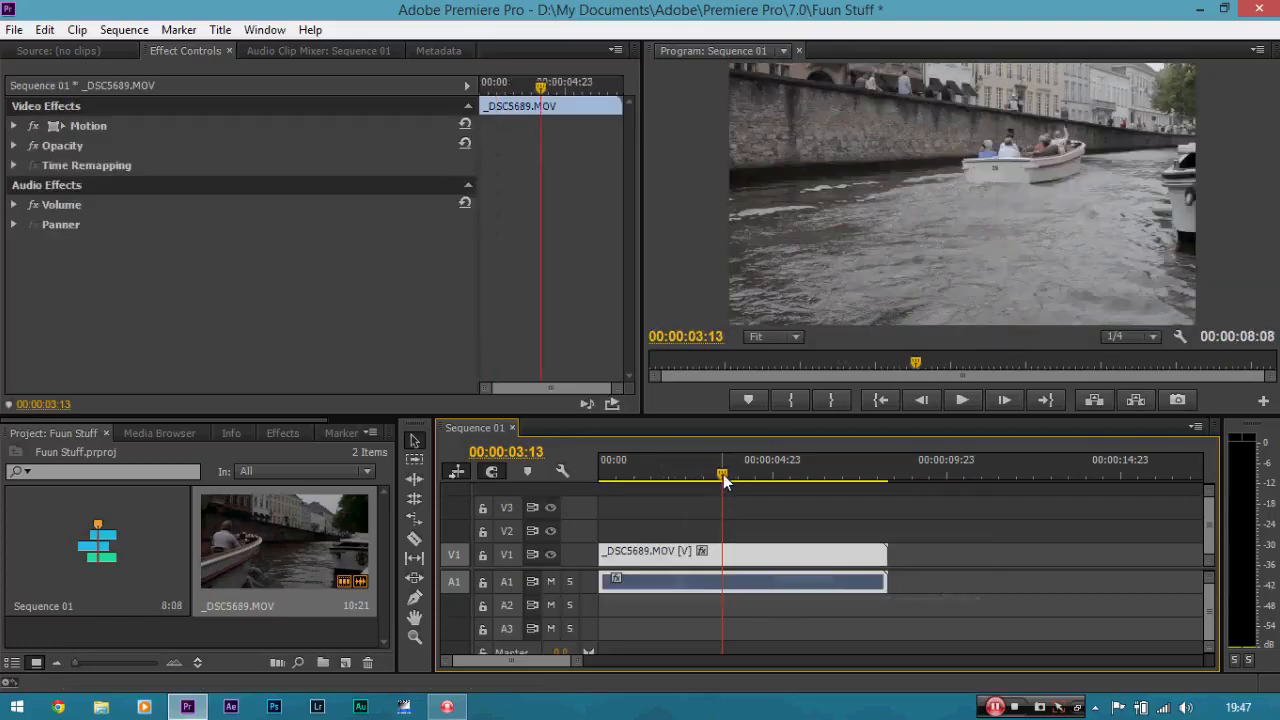
Trim the end of the clip to 00:00:06:06 and return the playhead to the sequence start.
left_click_drag(724, 481, 815, 490)
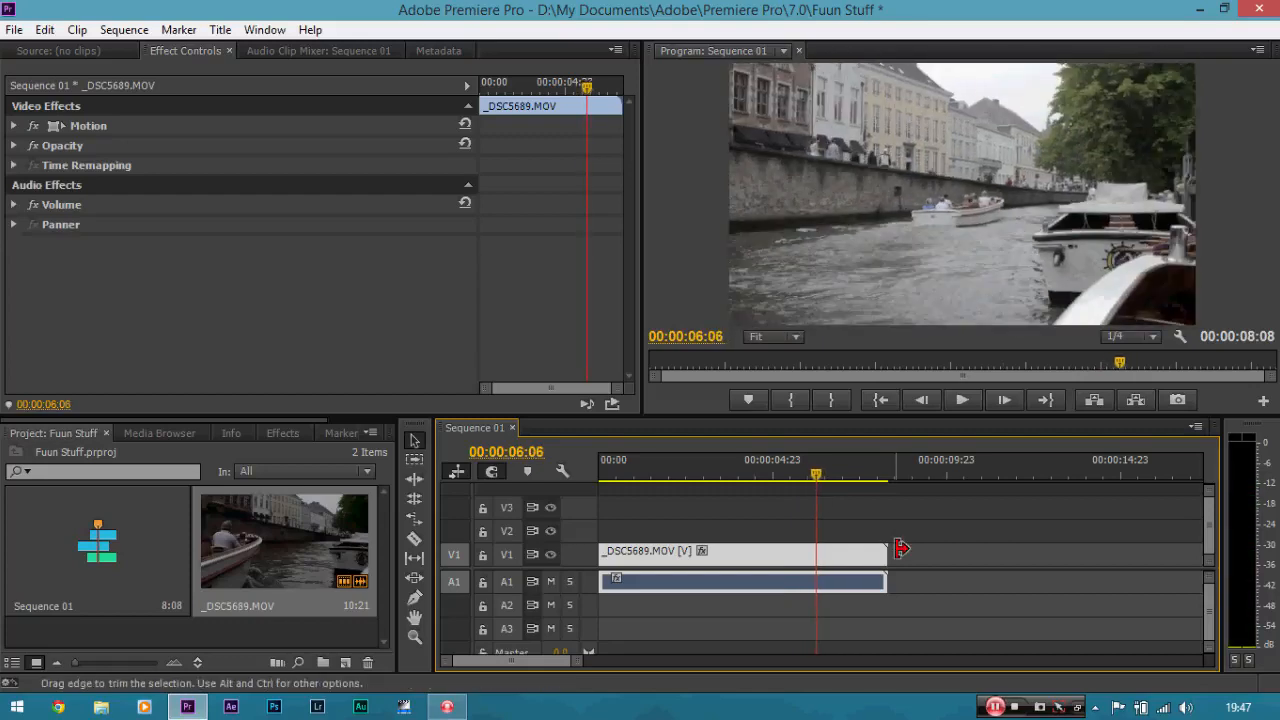
left_click_drag(897, 553, 815, 553)
left_click_drag(816, 476, 592, 469)
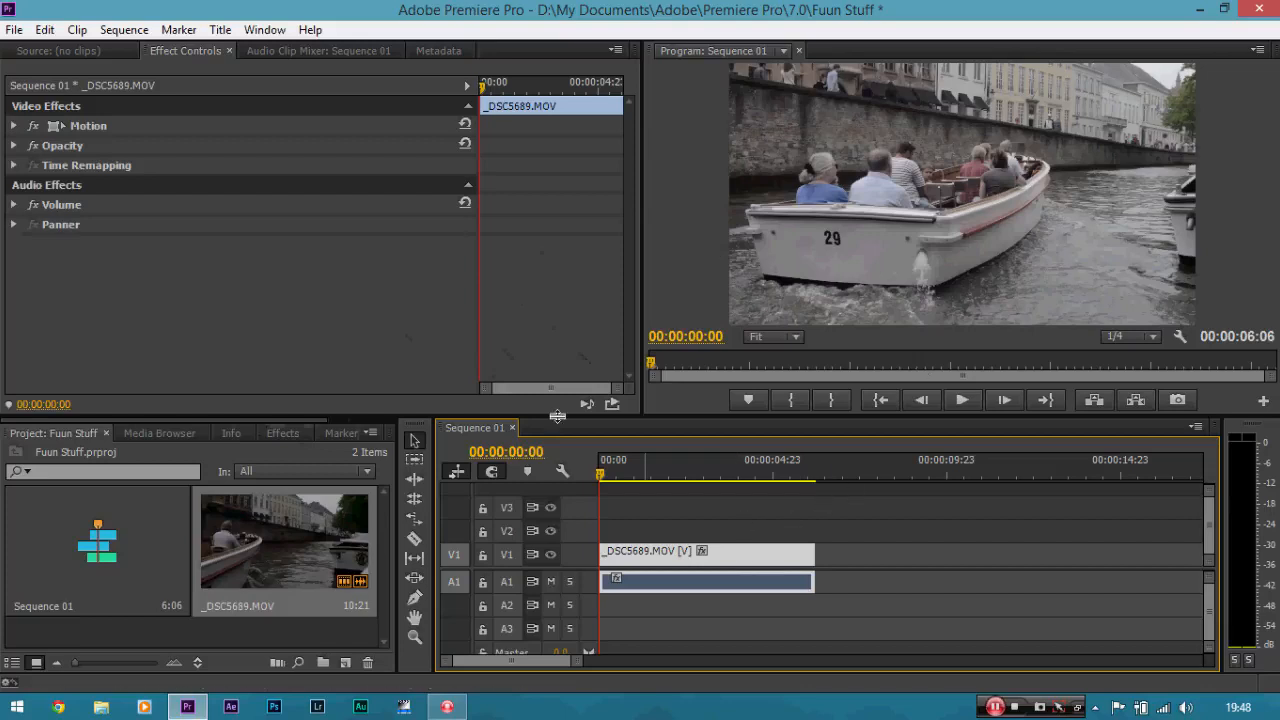
Apply the Colorista II video effect from the Magic Bullet Colorista group to the _DSC5689.MOV clip on V1.
left_click(277, 434)
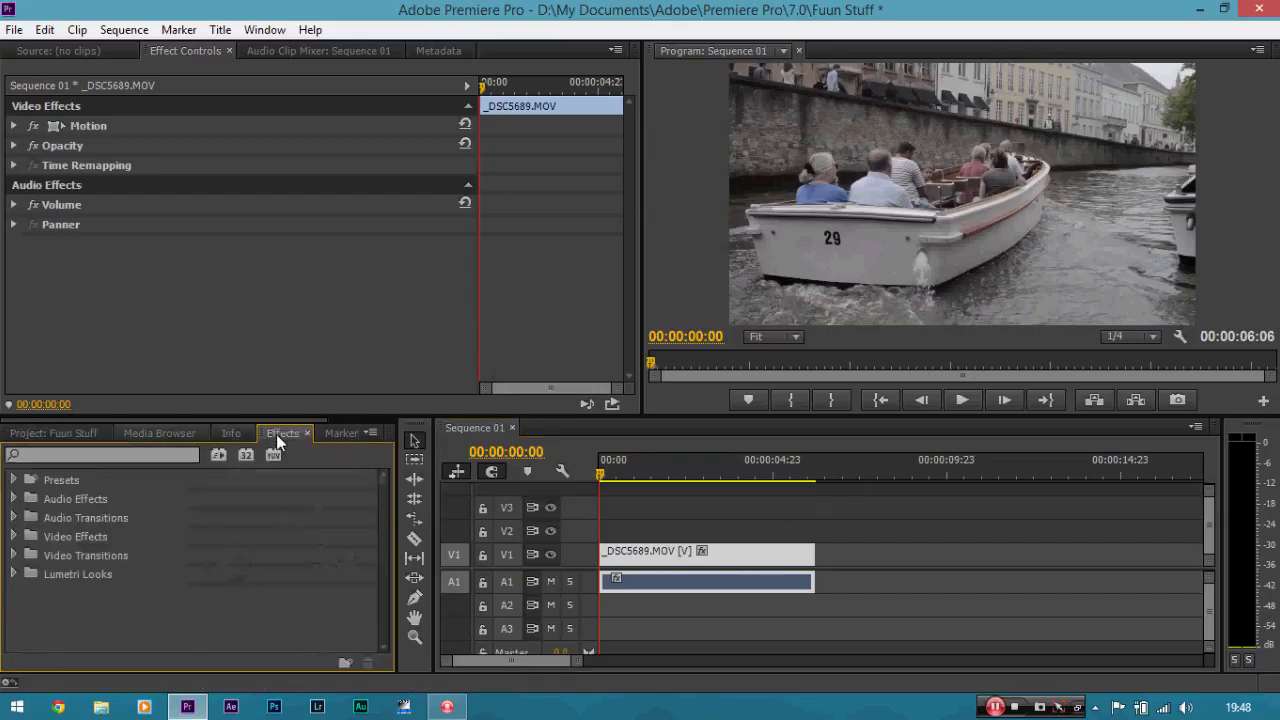
left_click(13, 537)
left_click_drag(387, 504, 381, 564)
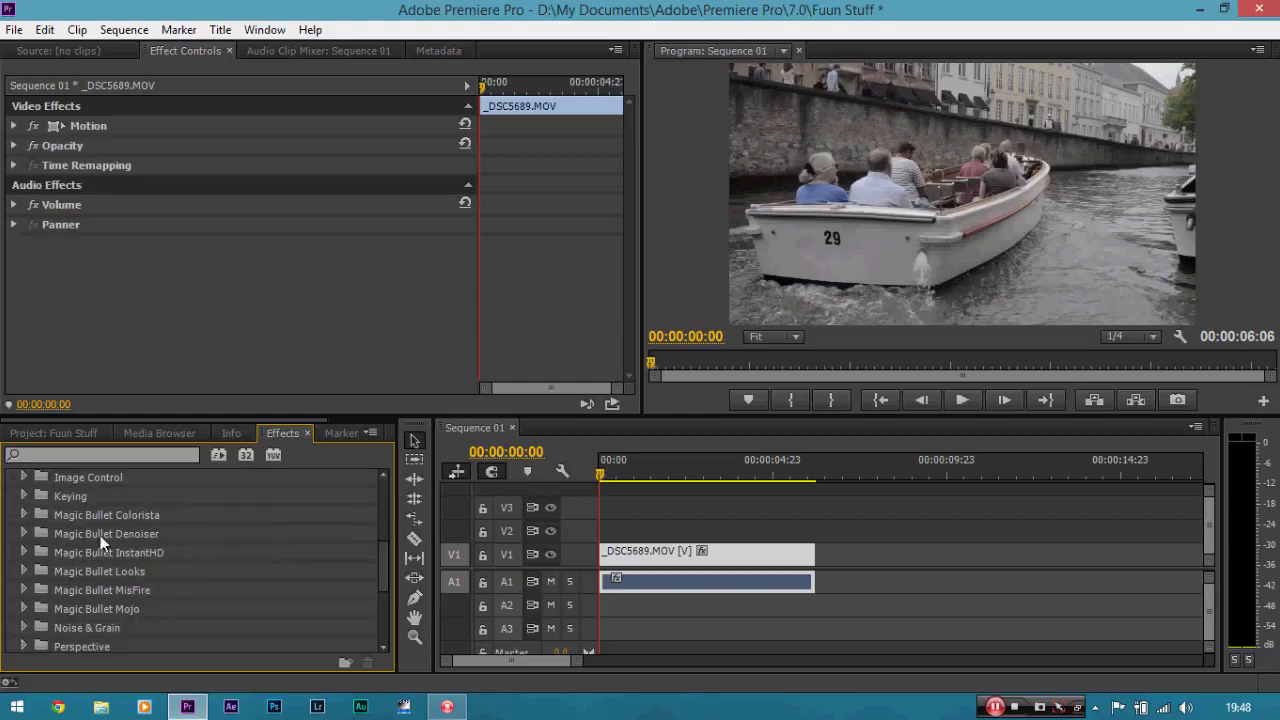
left_click(27, 514)
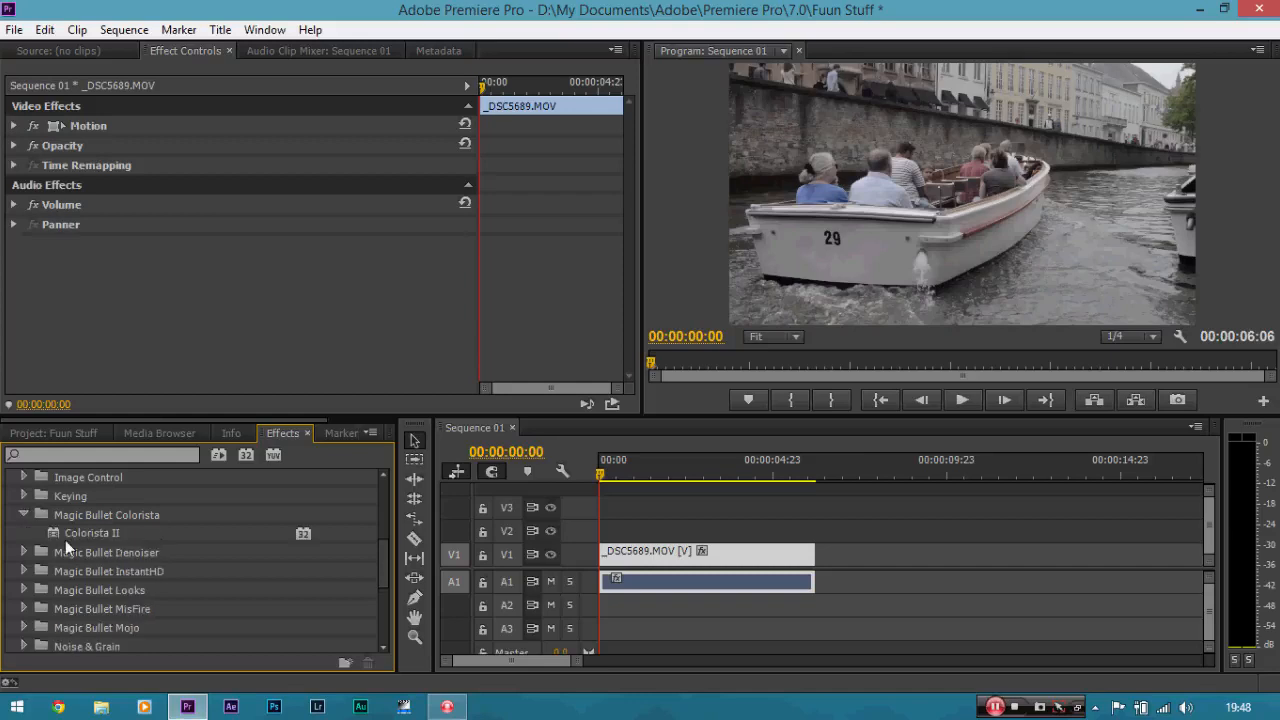
left_click_drag(68, 536, 636, 554)
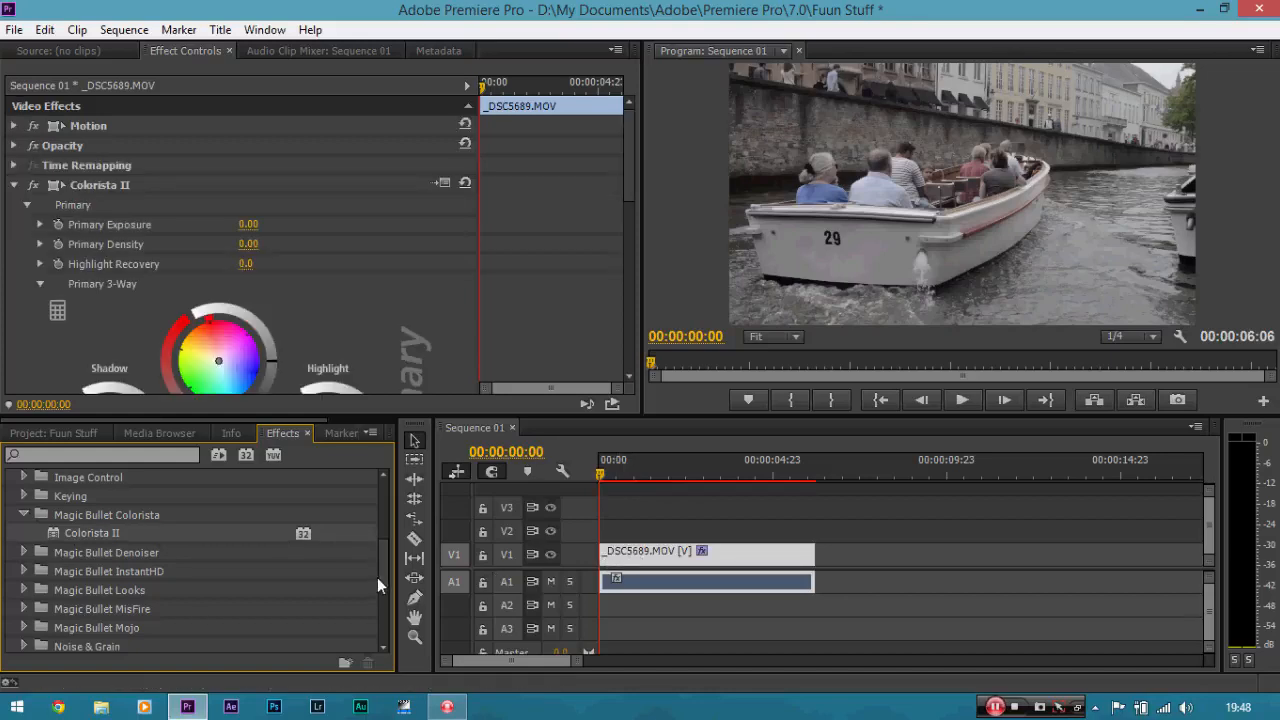
Examine the built-in Color Correction video effects, such as Fast Color Corrector and Luma Curve.
left_click_drag(382, 585, 378, 540)
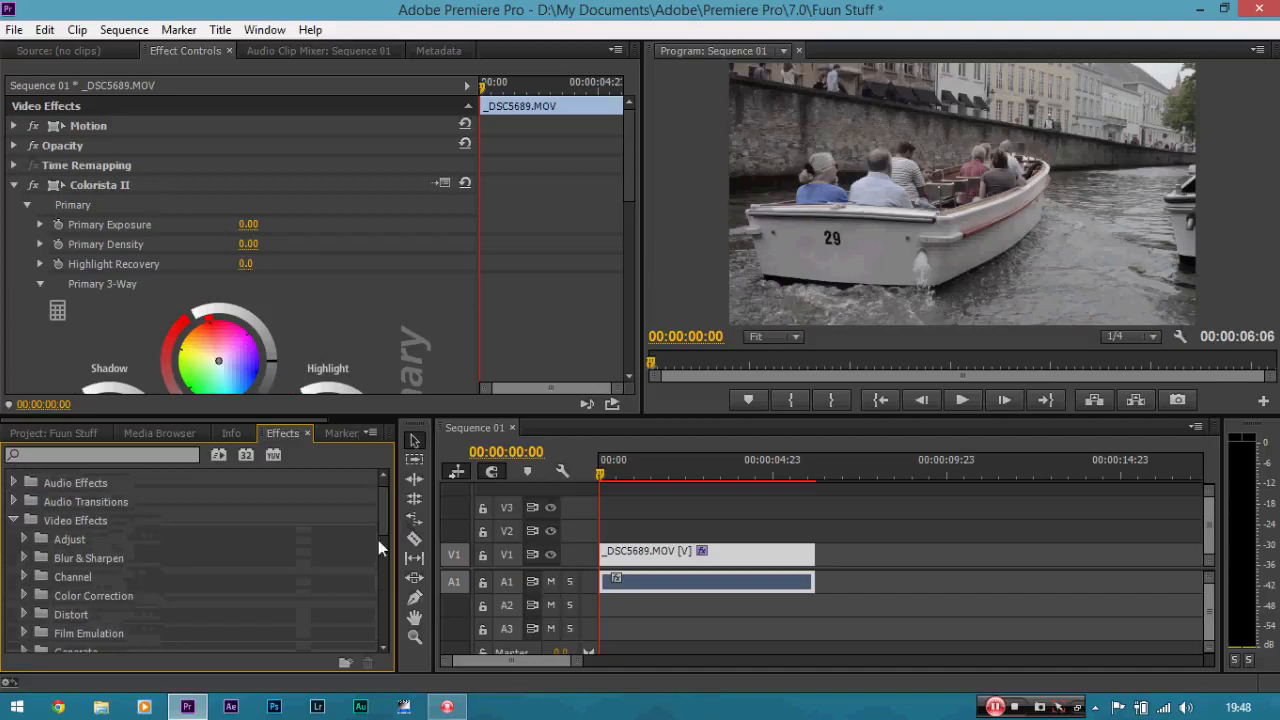
left_click(25, 595)
scroll(385, 506, "down", 2)
scroll(386, 524, "down", 4)
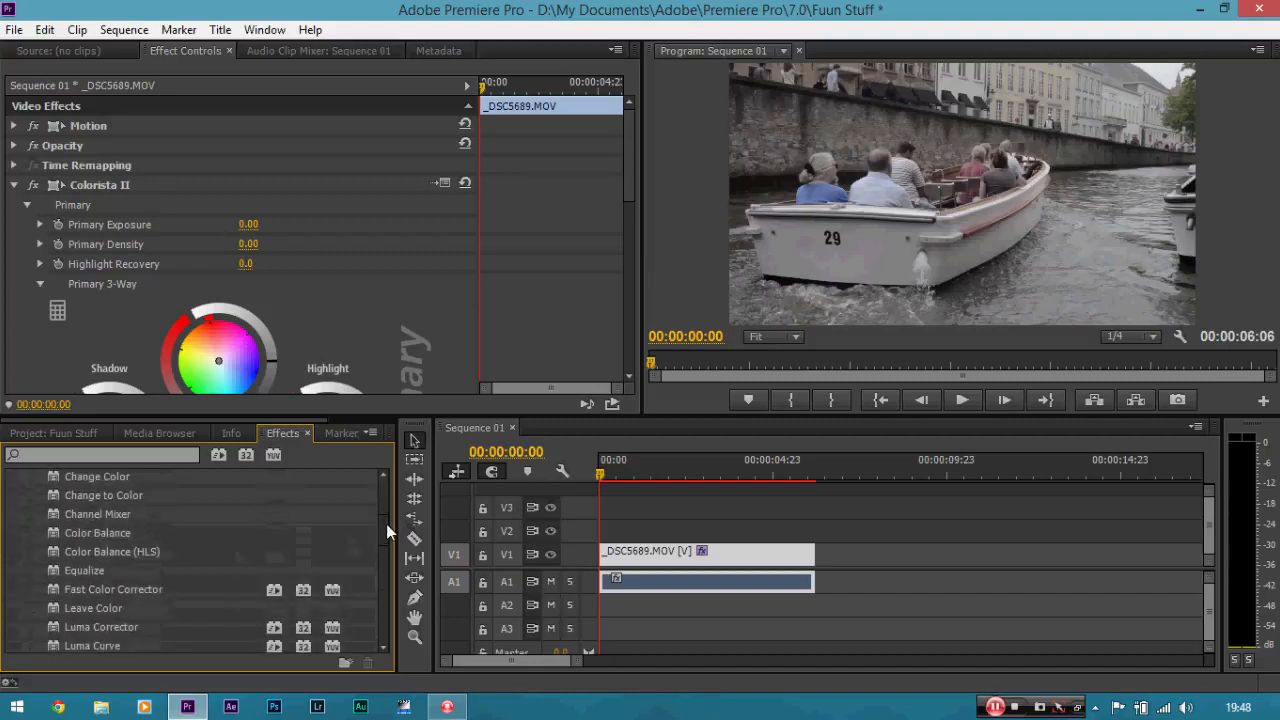
left_click_drag(205, 531, 211, 571)
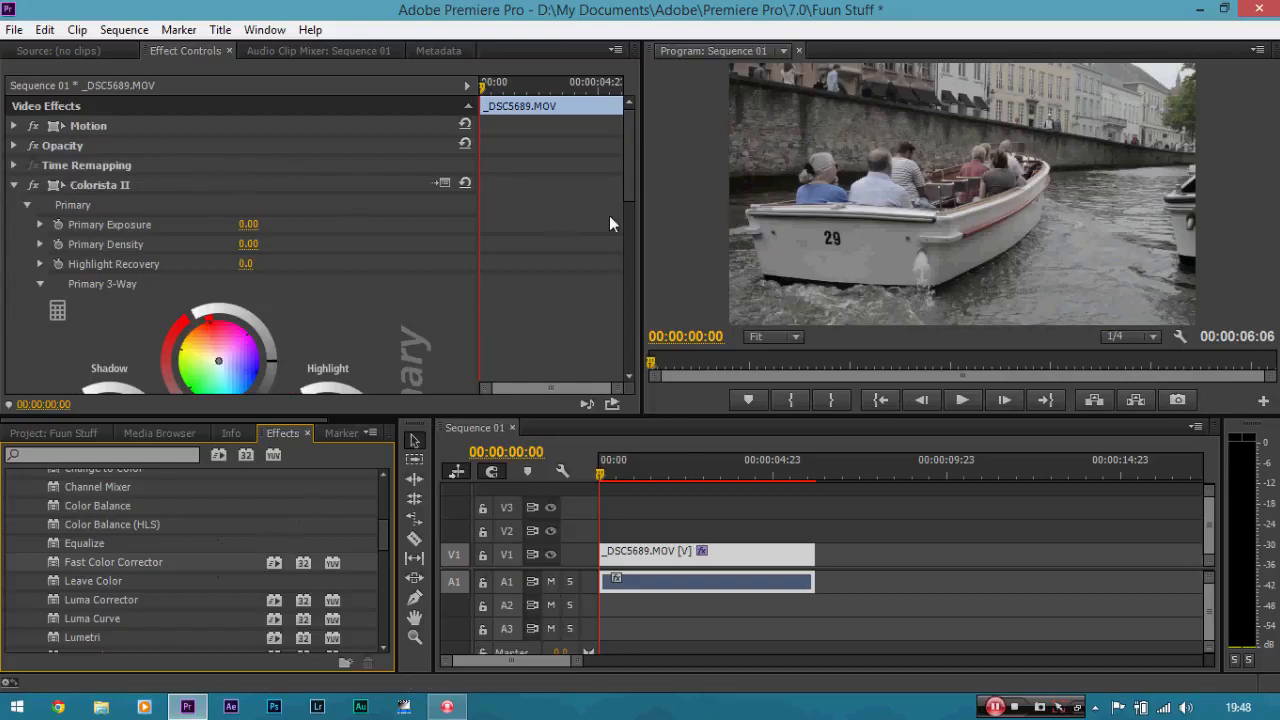
Tint the shadows blue and the midtones orange with the Primary 3-Way color wheels of Colorista II.
left_click_drag(626, 154, 636, 209)
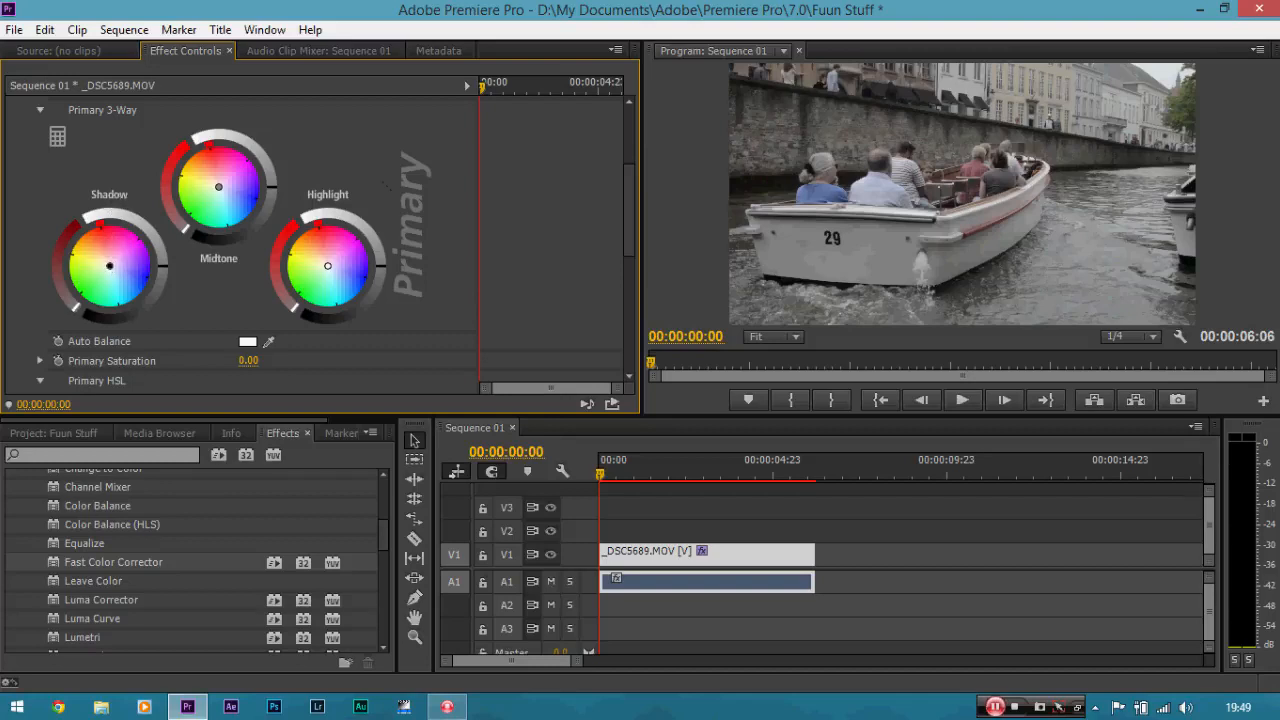
left_click_drag(109, 265, 125, 278)
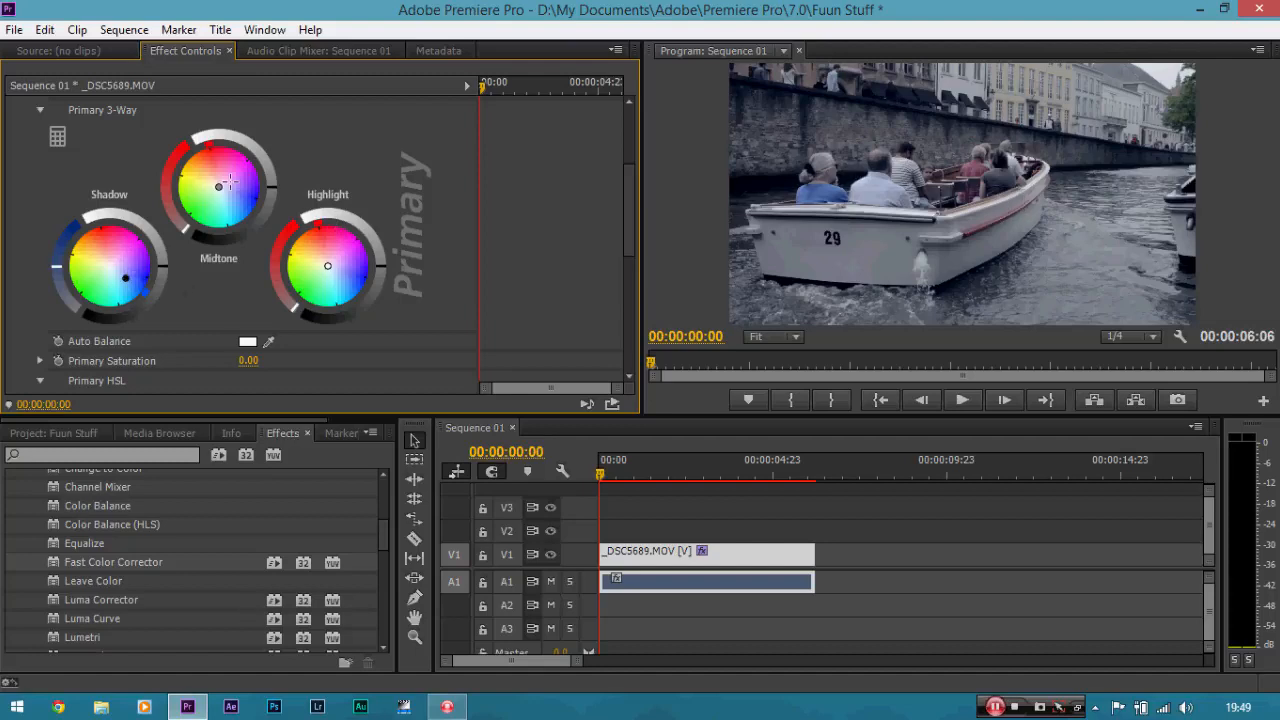
left_click_drag(219, 188, 204, 168)
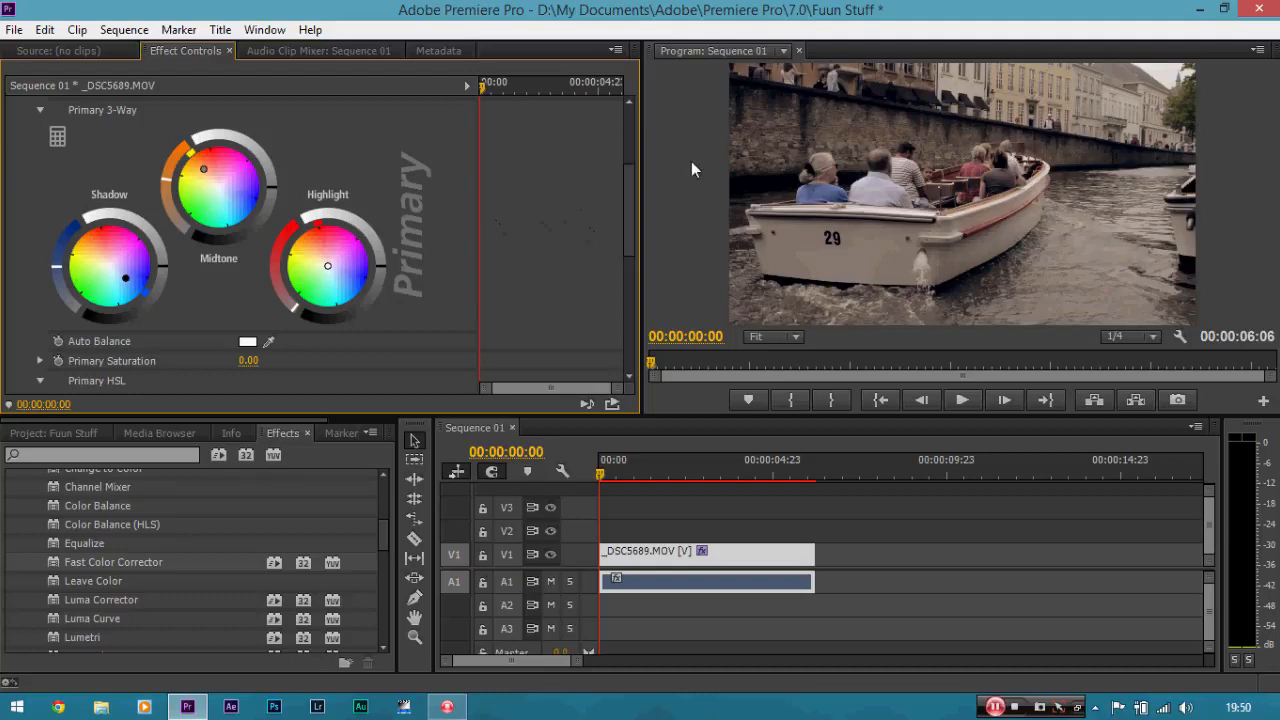
Set Primary Saturation to 100 and add contrast by darkening the midtones and brightening the highlights in Primary 3-Way.
left_click_drag(627, 197, 629, 214)
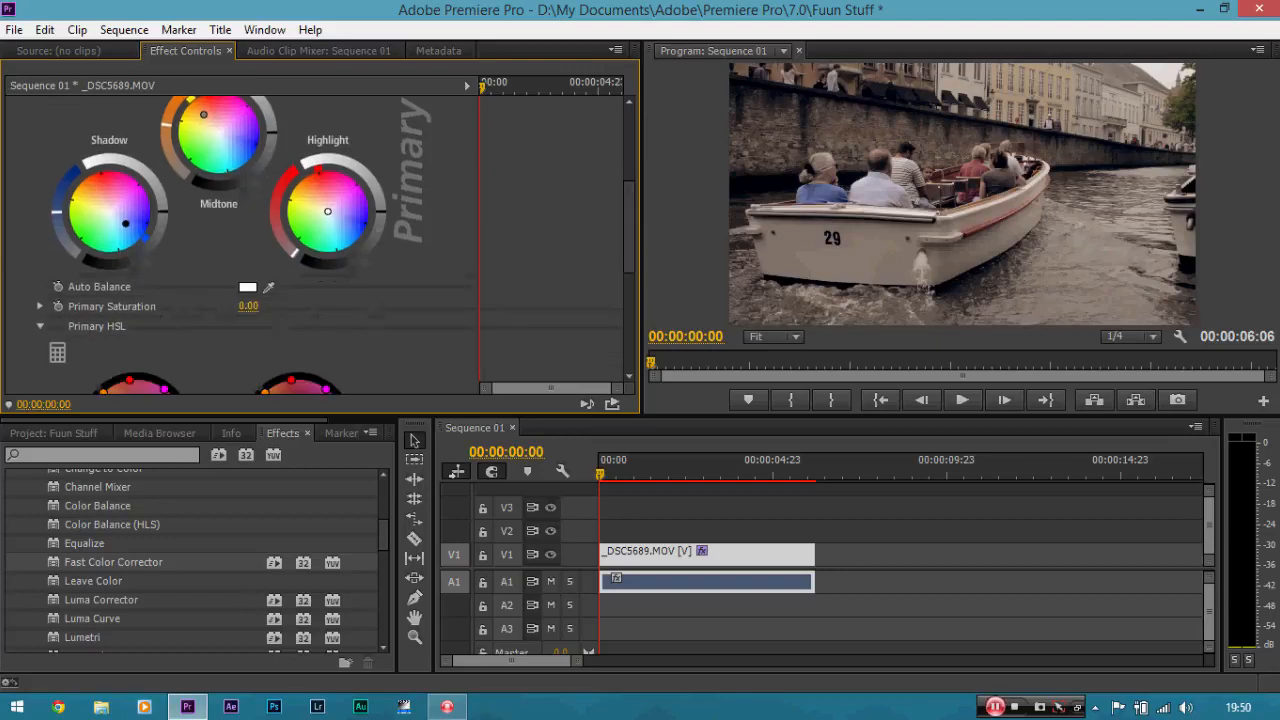
left_click_drag(248, 306, 280, 306)
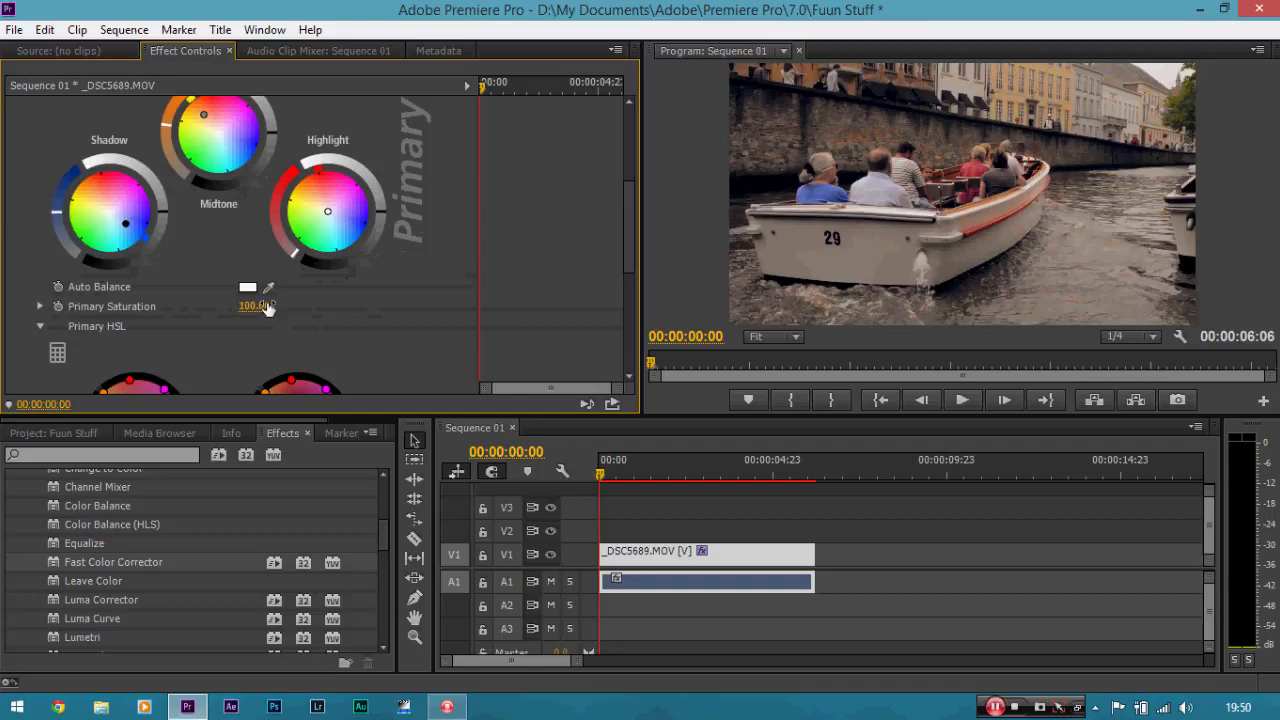
left_click_drag(628, 247, 627, 223)
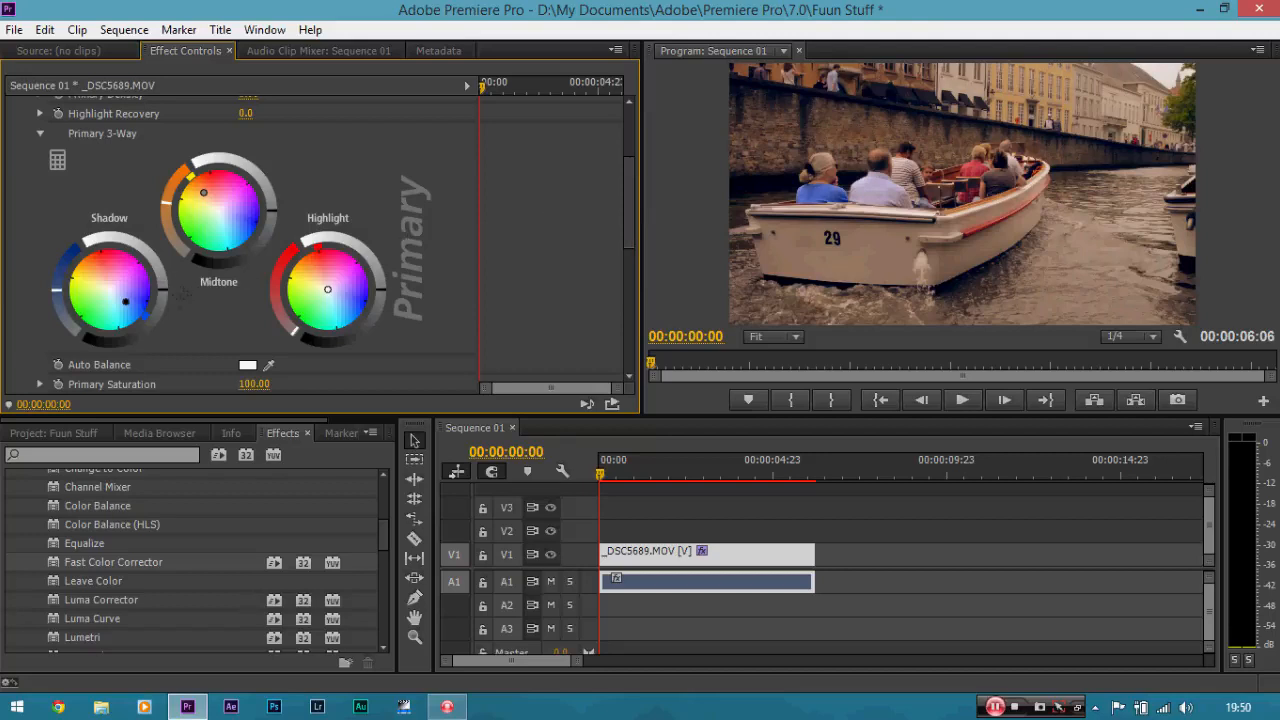
left_click_drag(162, 290, 162, 299)
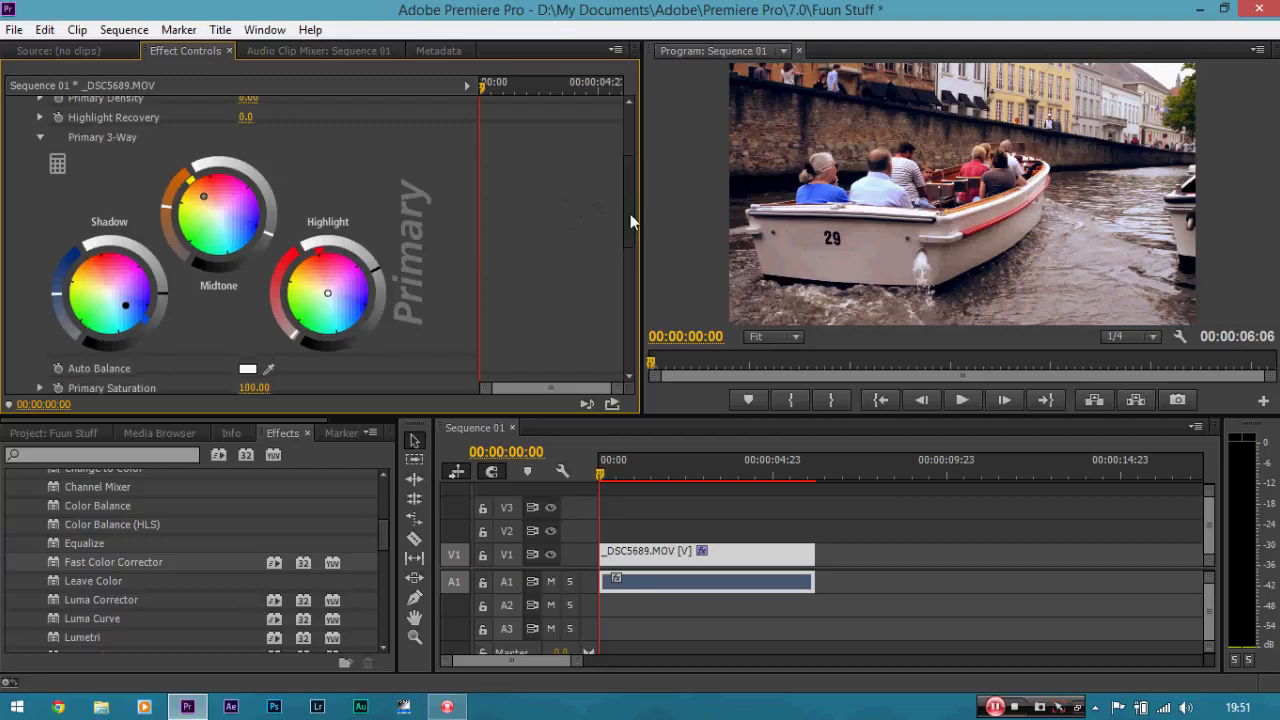
Compare the graded and original picture by turning Colorista II off and on again, and review its Primary settings.
left_click_drag(630, 214, 634, 162)
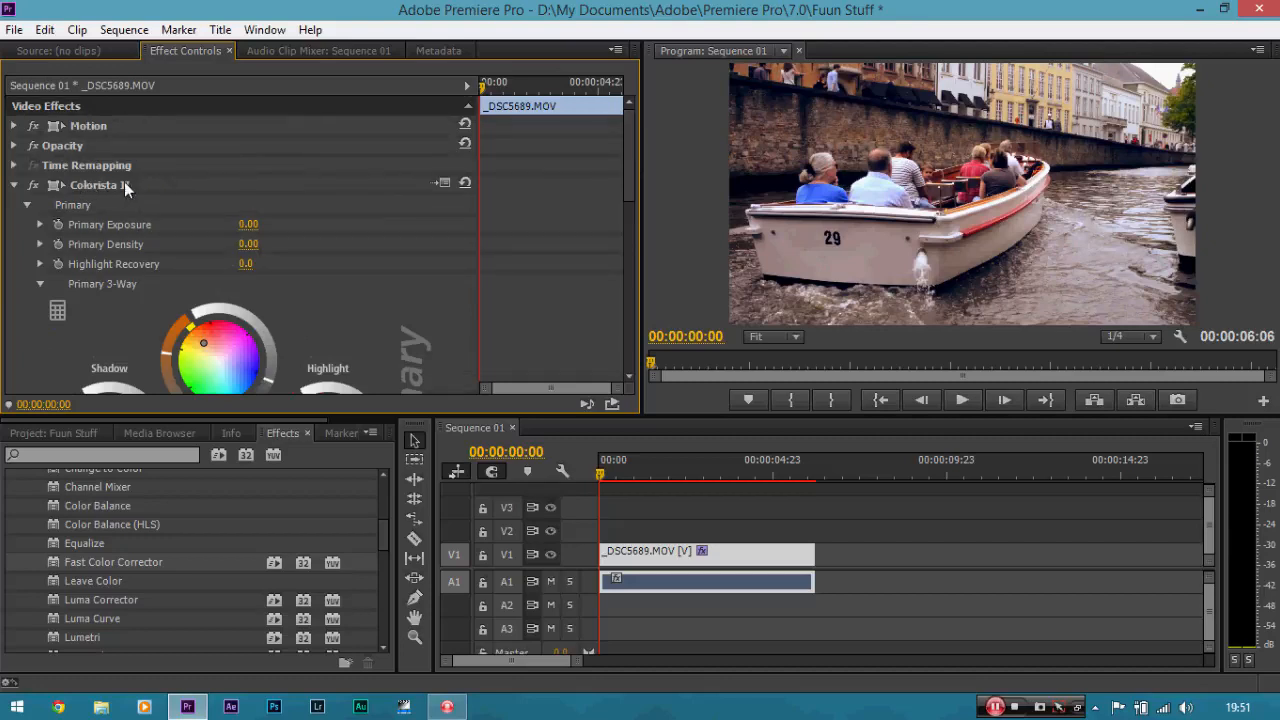
left_click(33, 190)
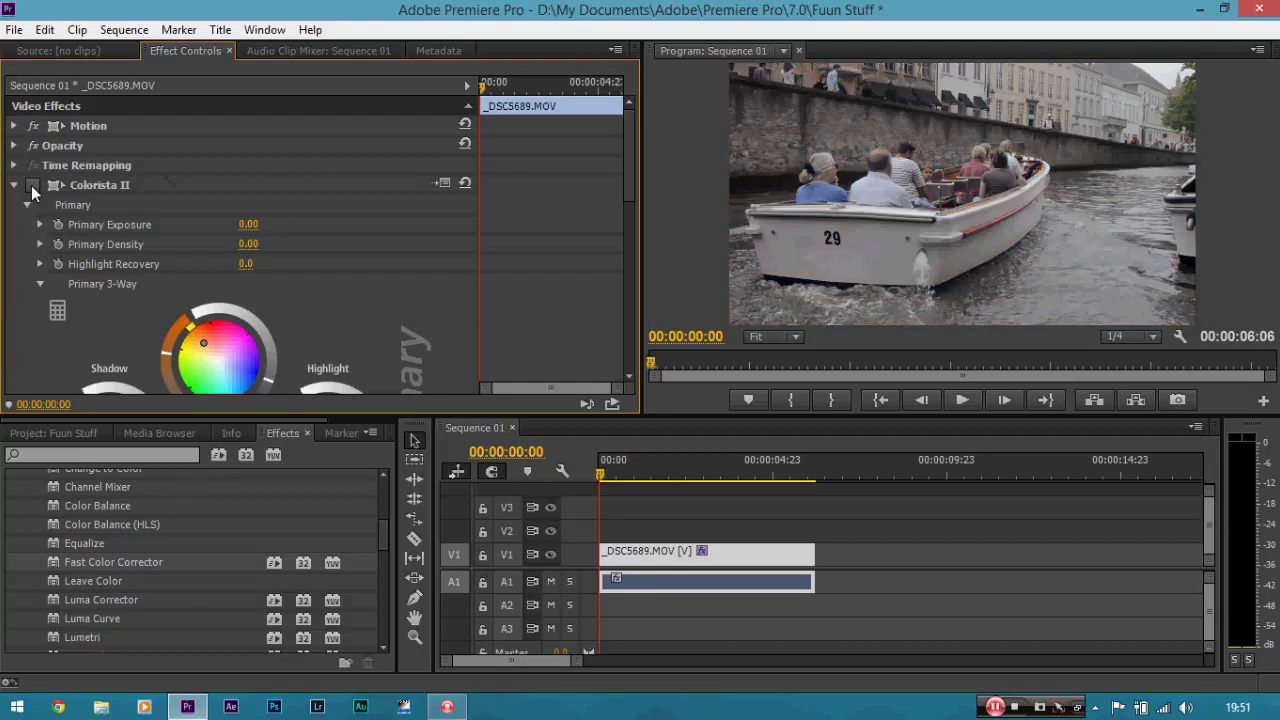
left_click(33, 188)
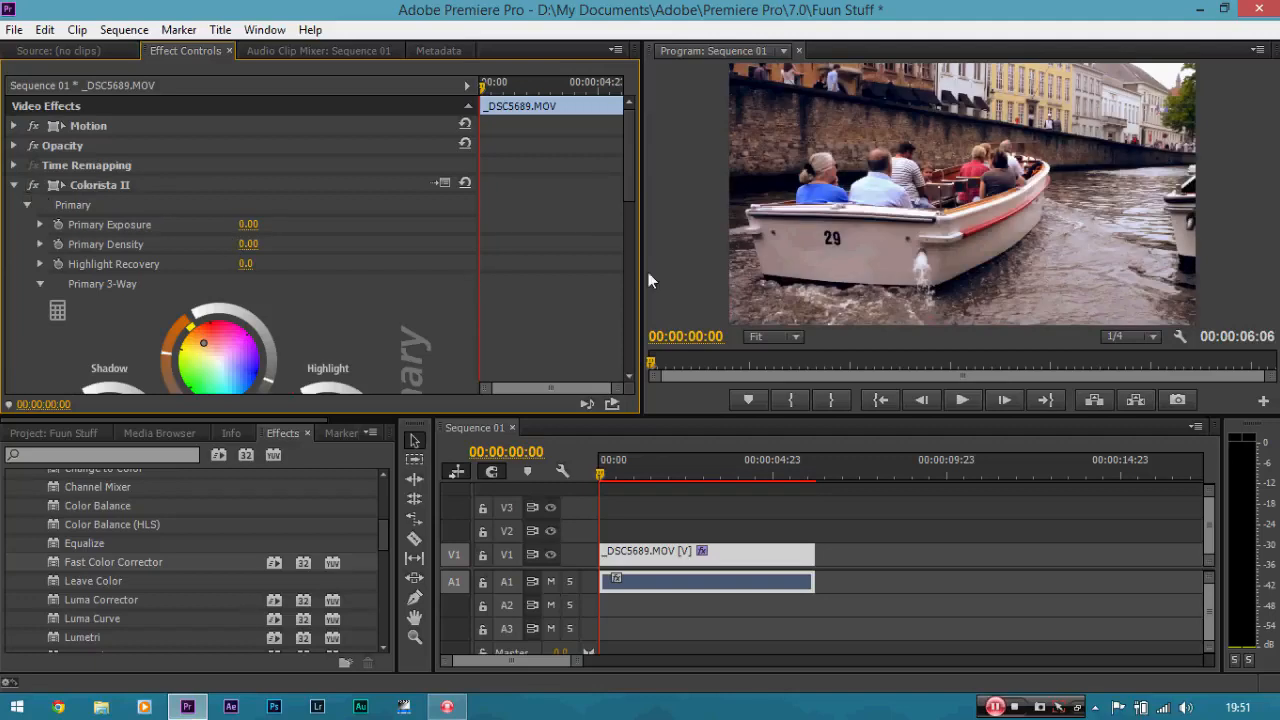
left_click_drag(634, 169, 637, 231)
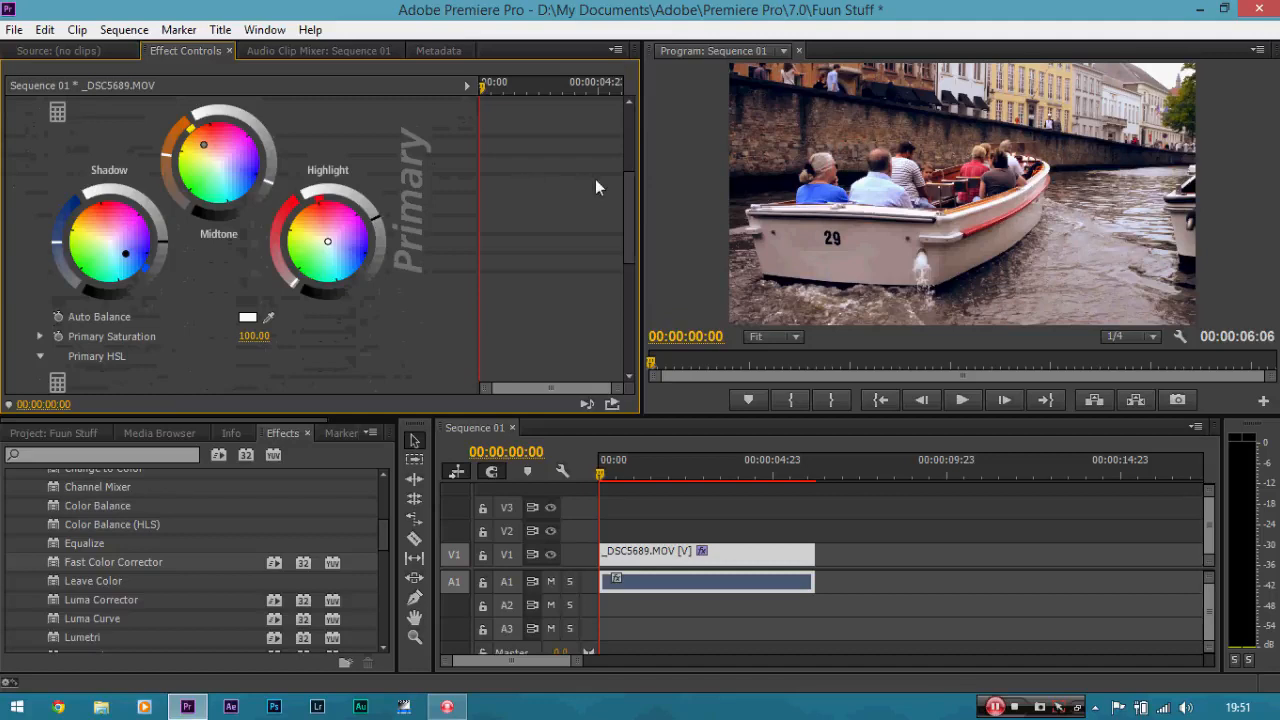
scroll(595, 179, "up", 5)
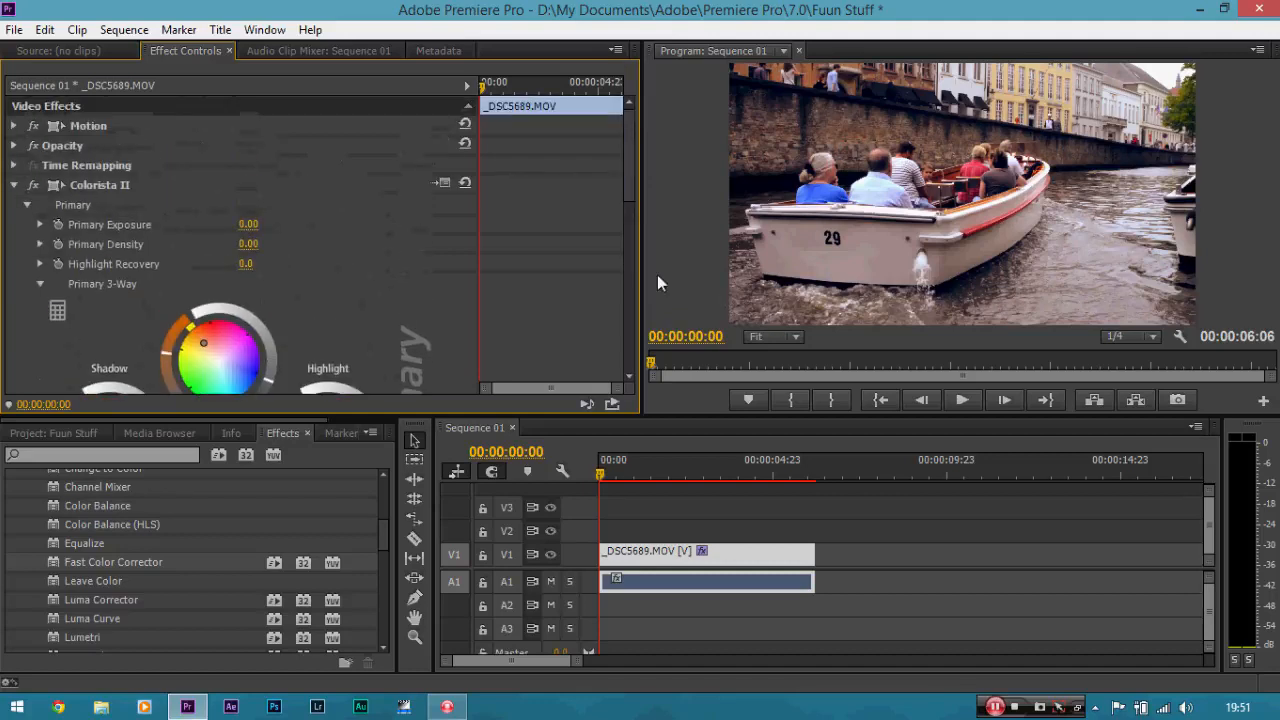
Inspect the graded frame at 150% preview zoom around the dark wall beside the woman in blue, and return to the Selection tool.
left_click(790, 338)
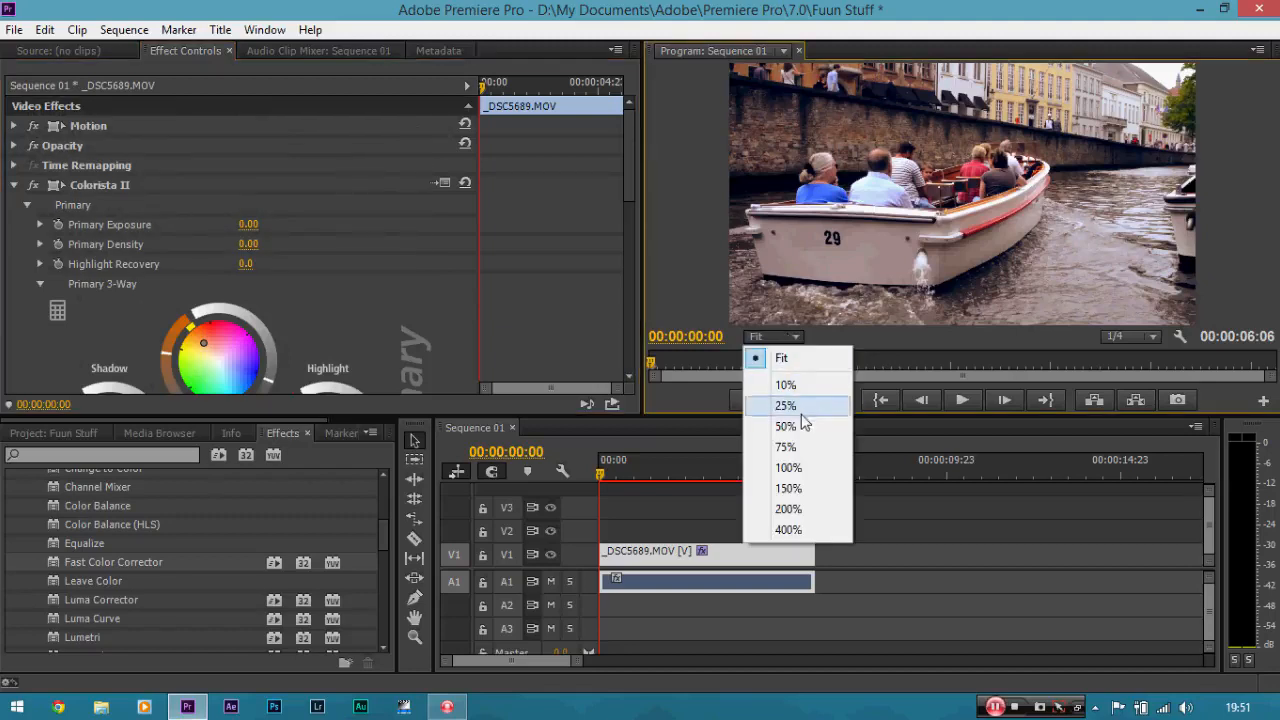
left_click(789, 489)
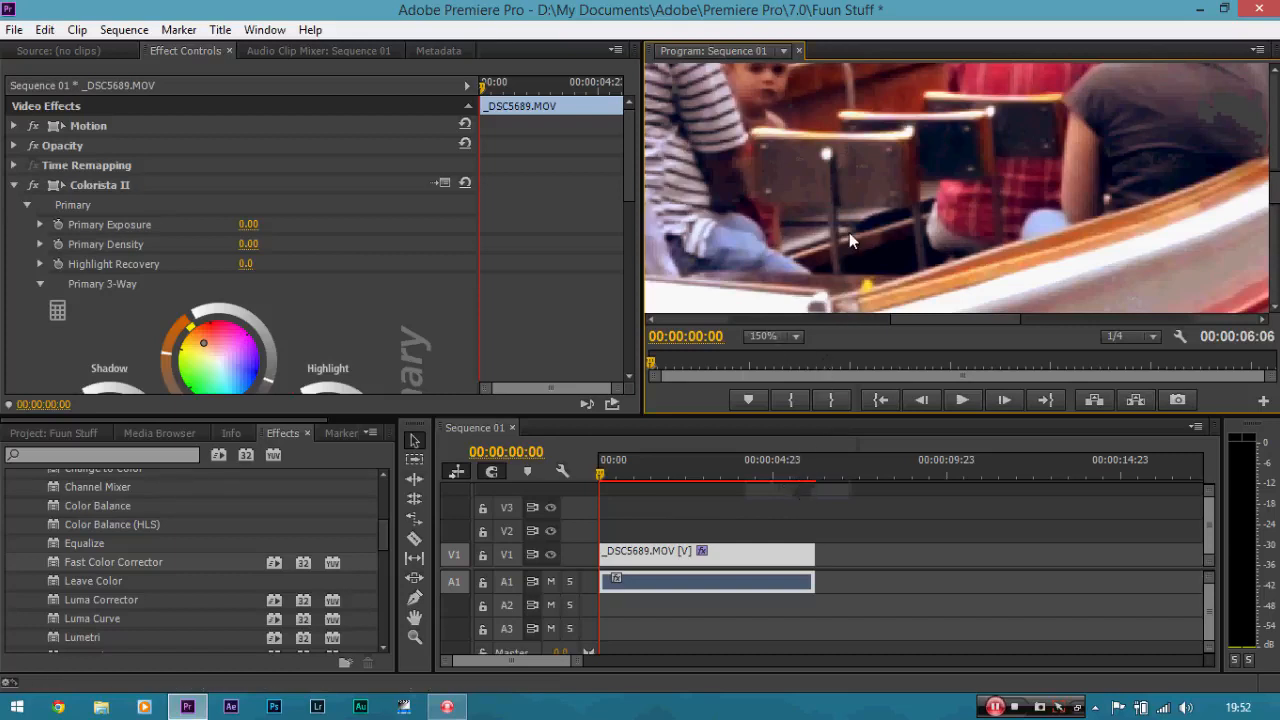
key("h")
left_click_drag(765, 210, 894, 163)
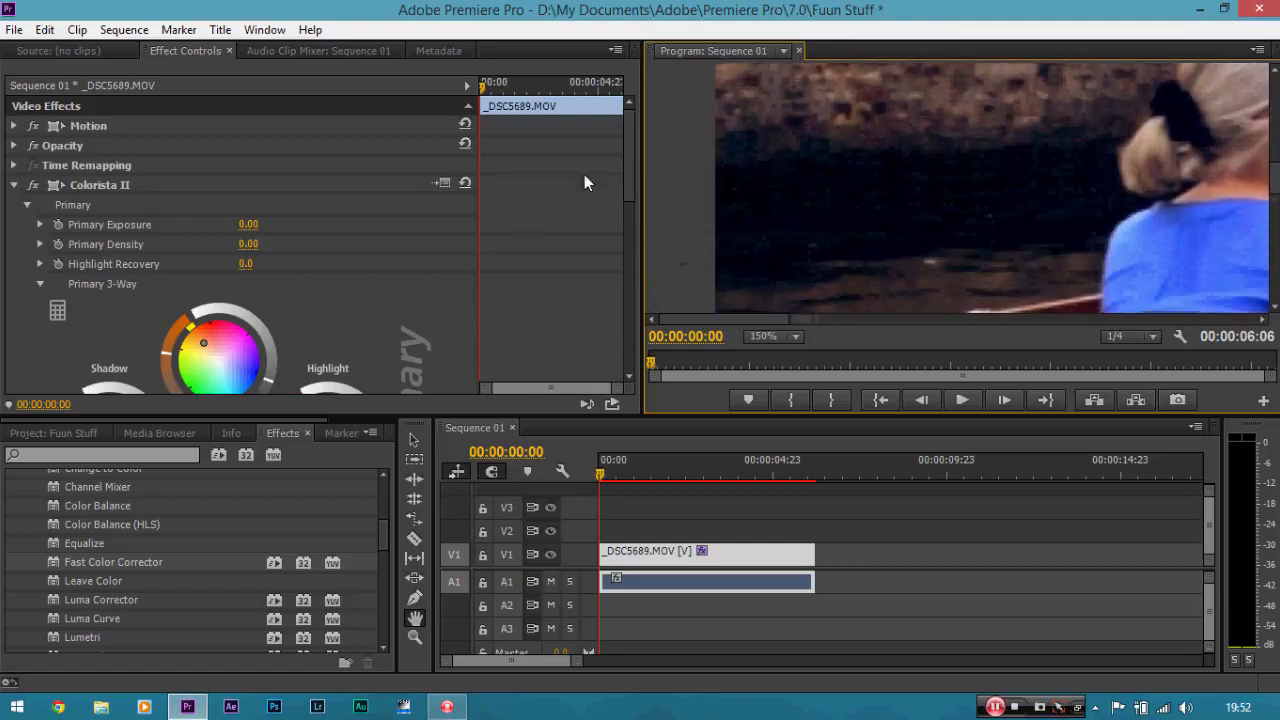
mouse_move(629, 160)
left_mouse_down()
mouse_move(627, 194)
mouse_move(630, 150)
left_mouse_up()
left_click(415, 442)
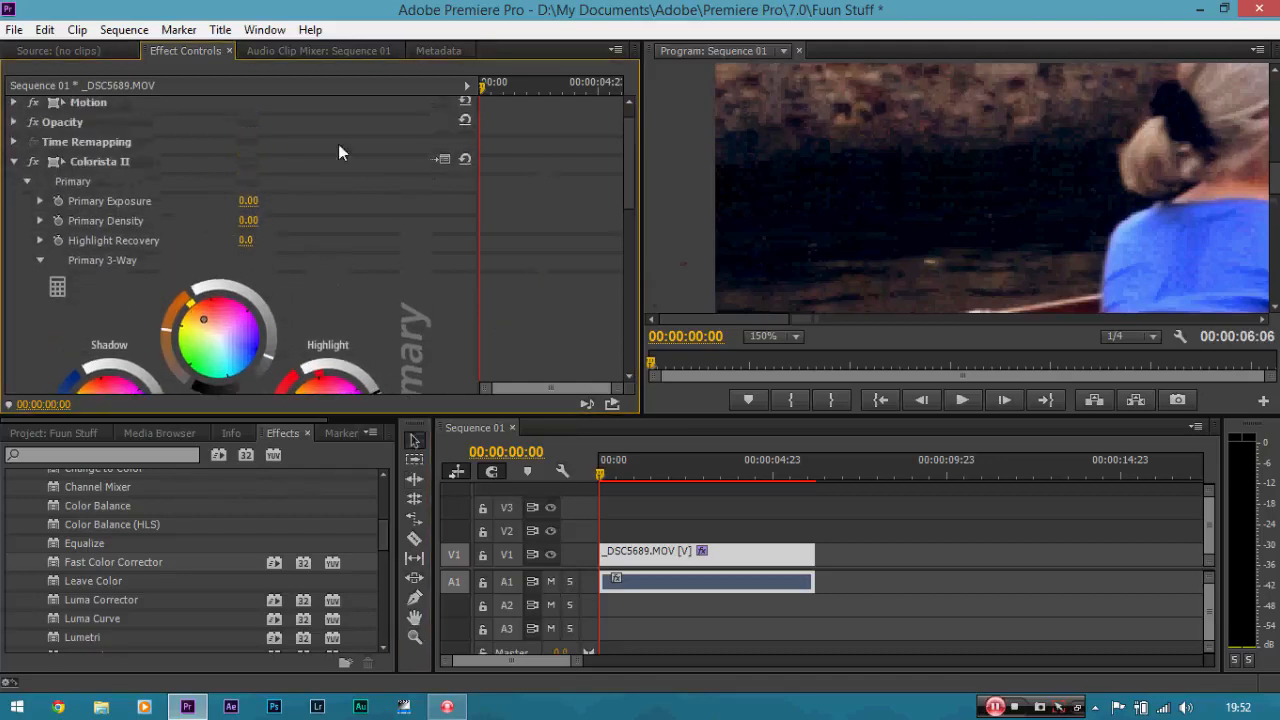
Compare the graded and ungraded picture around the dark wall at 150% preview zoom by switching Colorista II off and on.
left_click(33, 162)
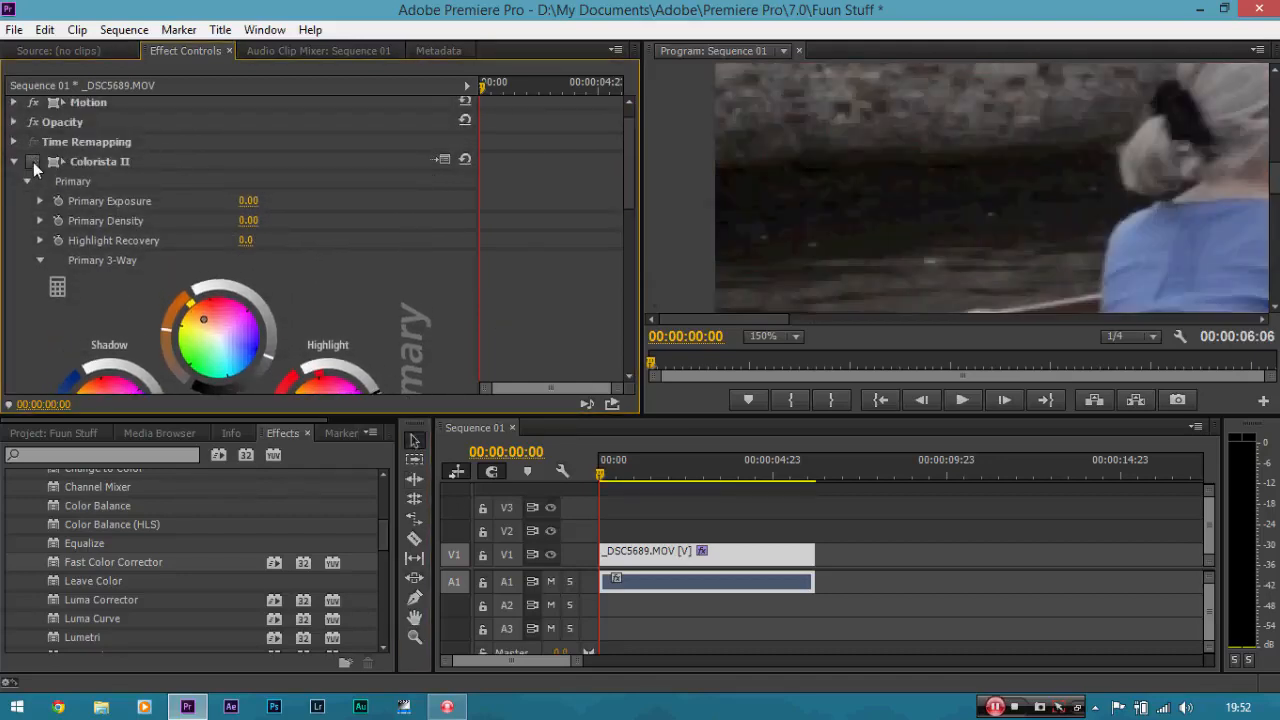
left_click(33, 162)
left_click(33, 162)
left_click(33, 162)
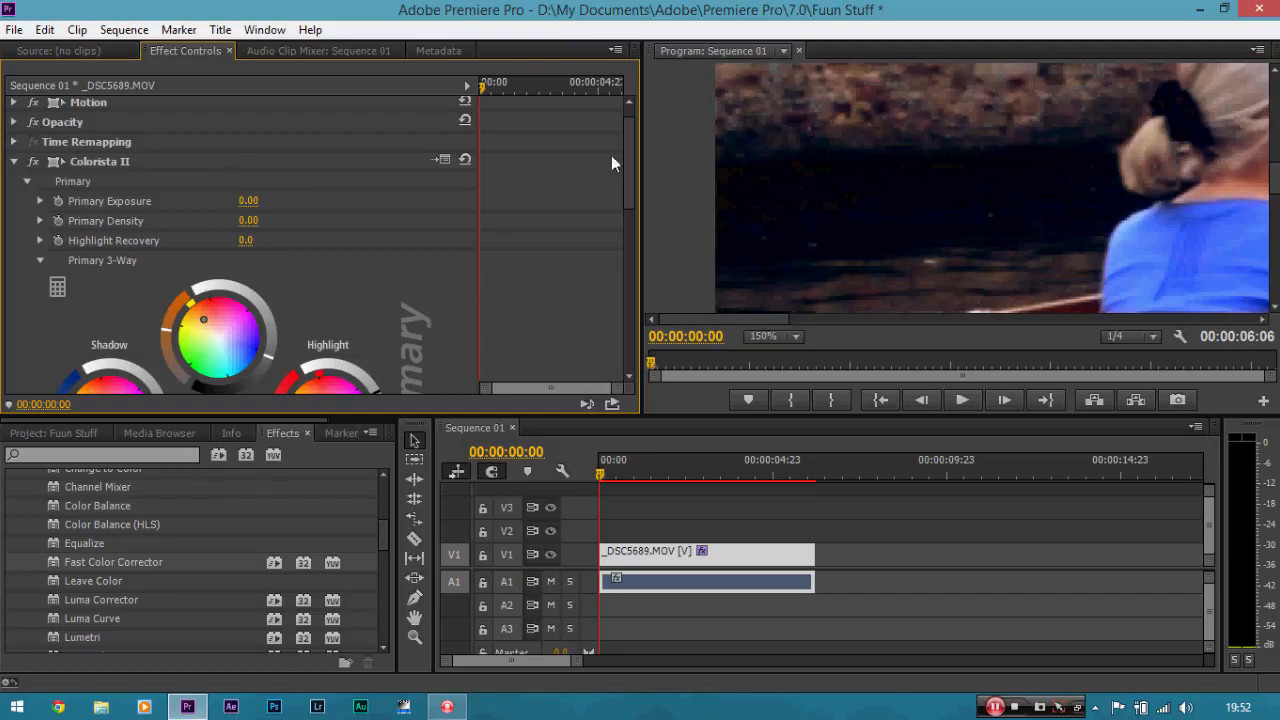
left_click_drag(630, 154, 609, 188)
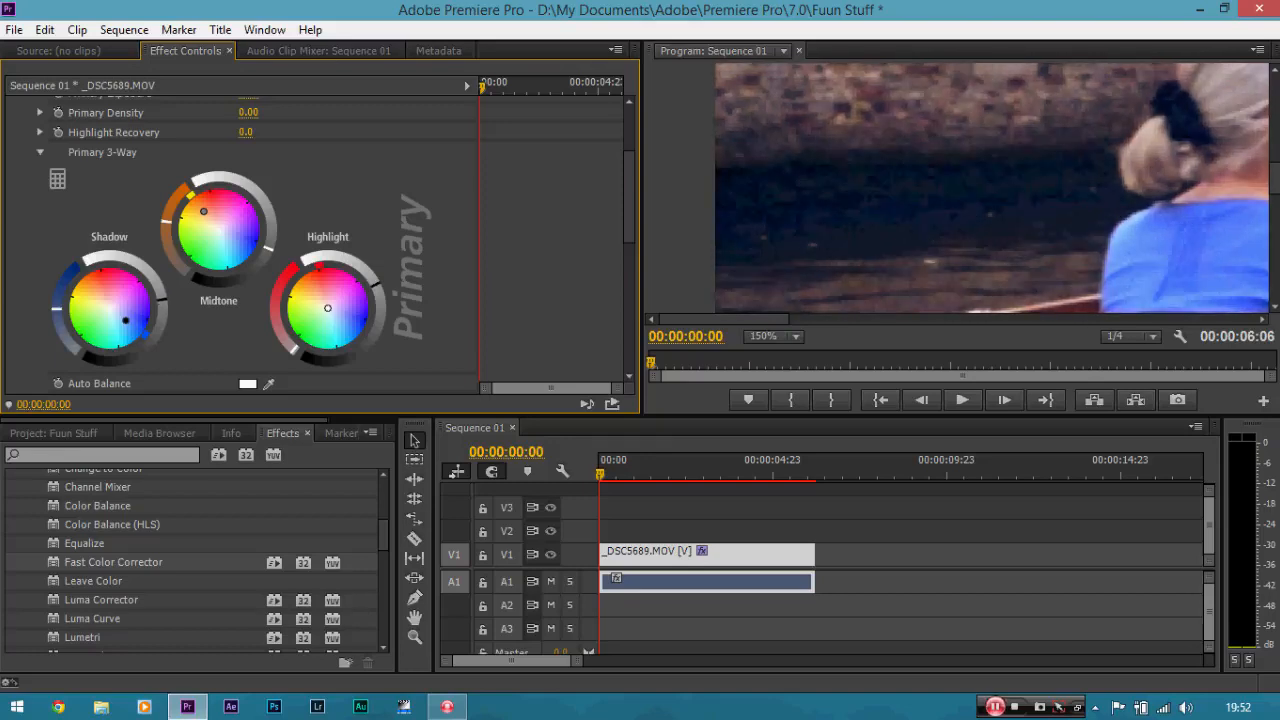
left_click_drag(634, 206, 632, 164)
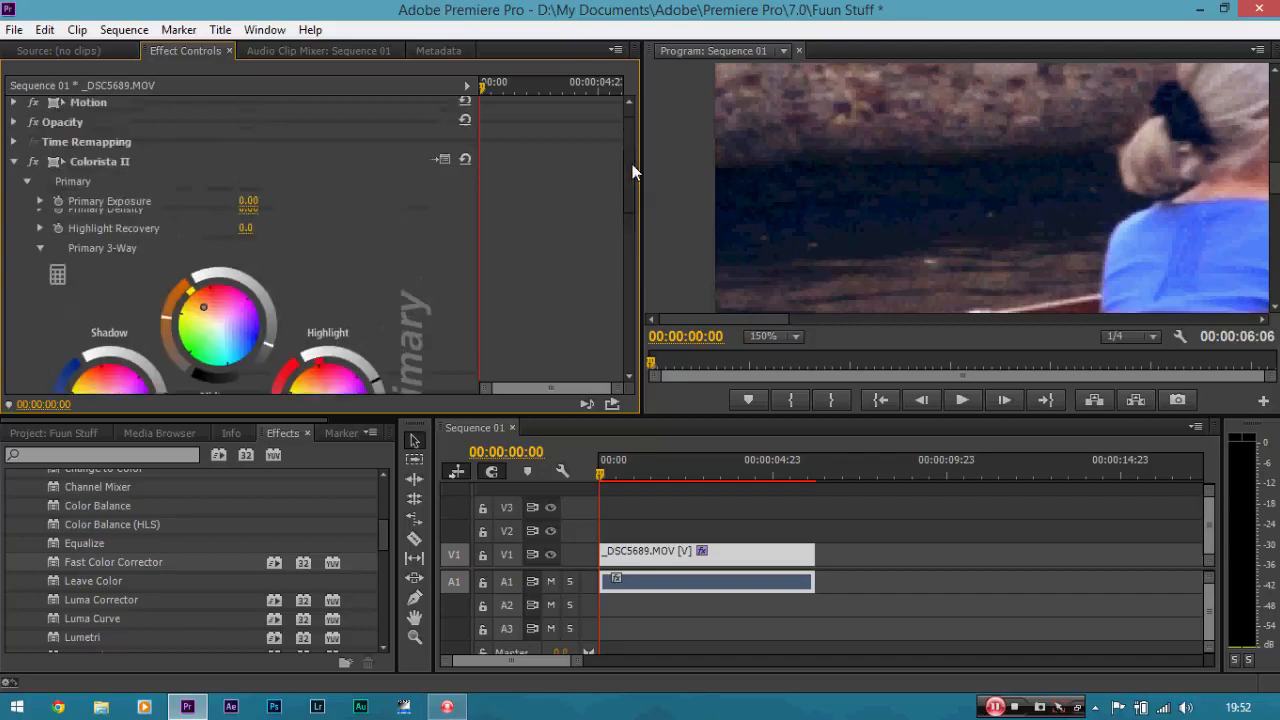
left_click(34, 187)
left_click(34, 187)
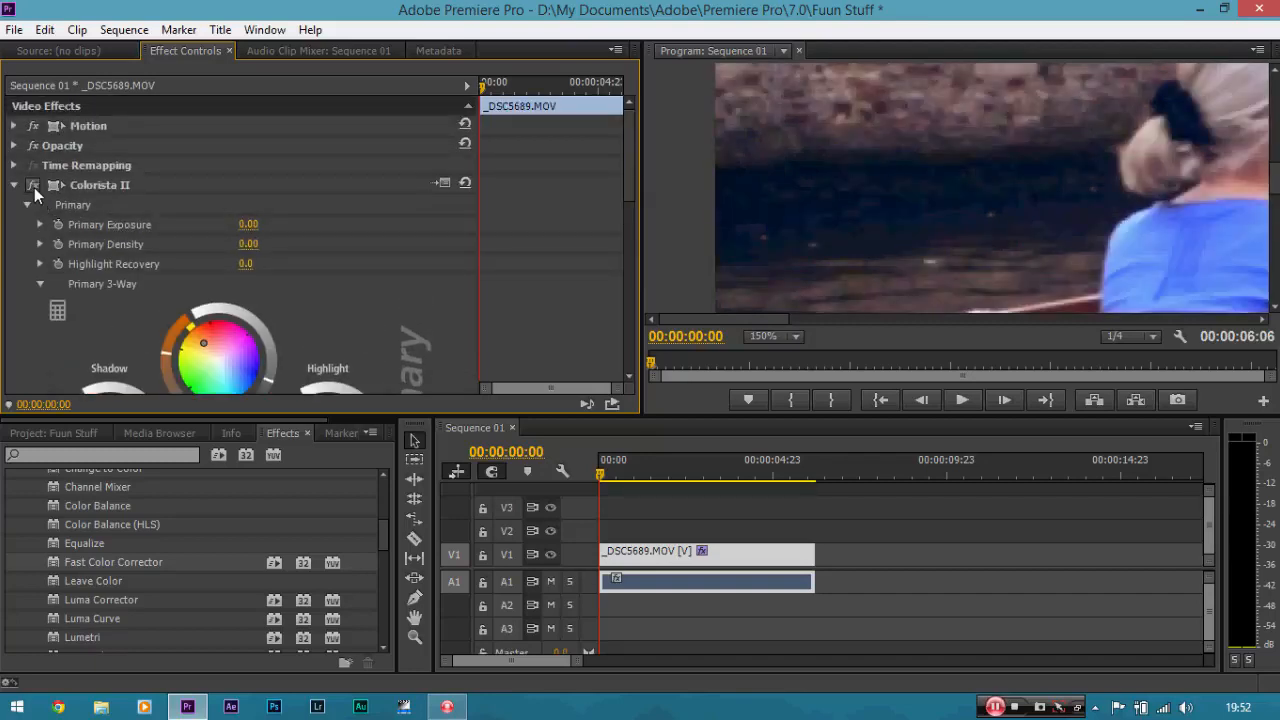
left_click(34, 187)
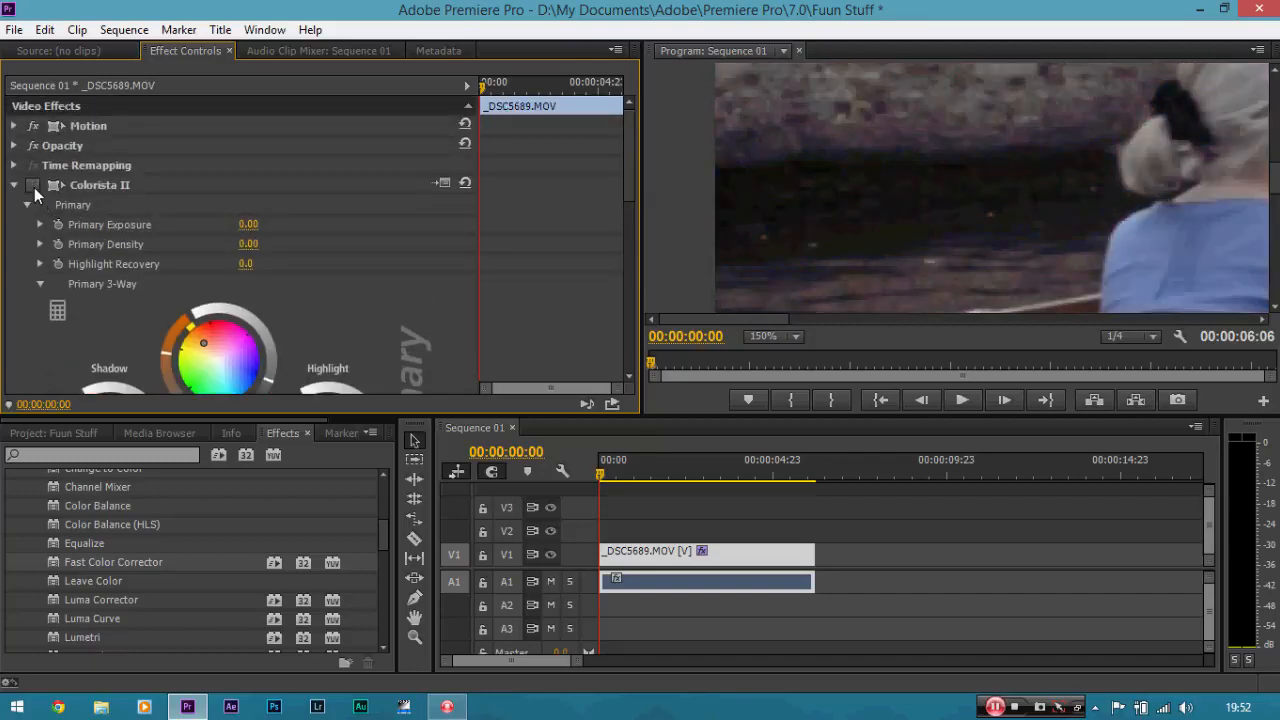
Fit the whole frame in the program preview, turn Colorista II back on, and review the remaining Colorista II settings.
left_click(790, 337)
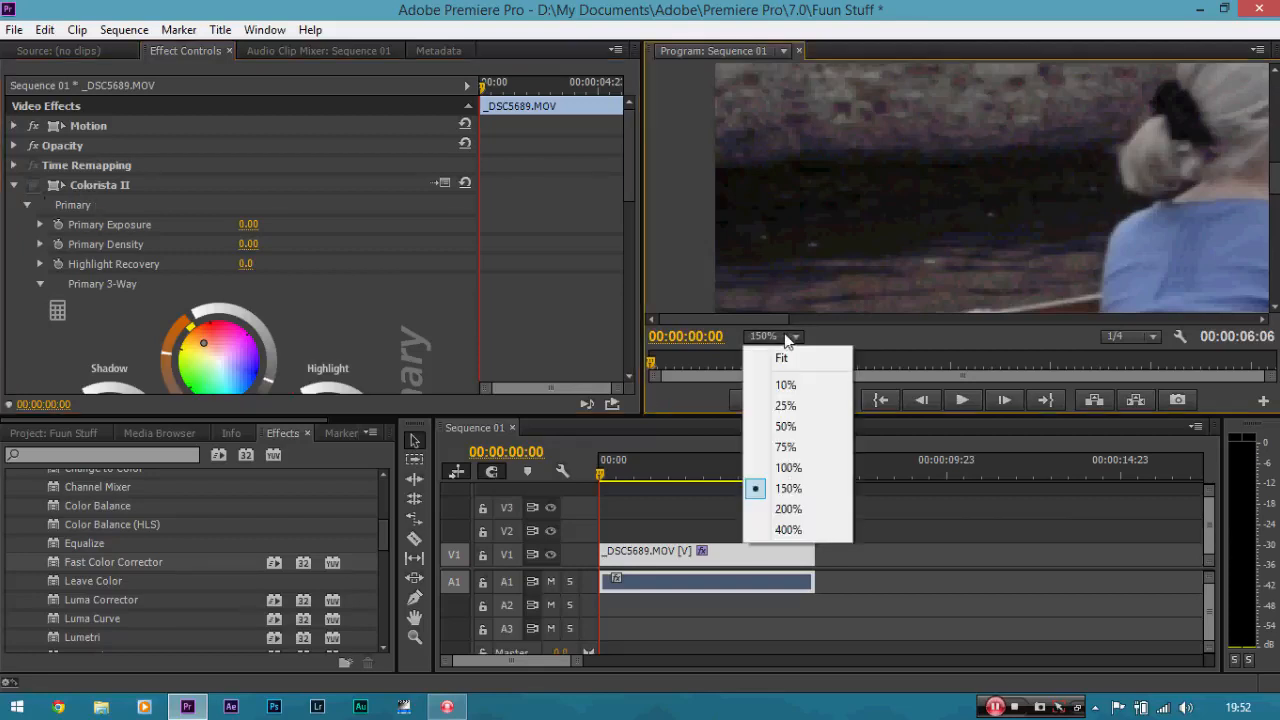
left_click(795, 358)
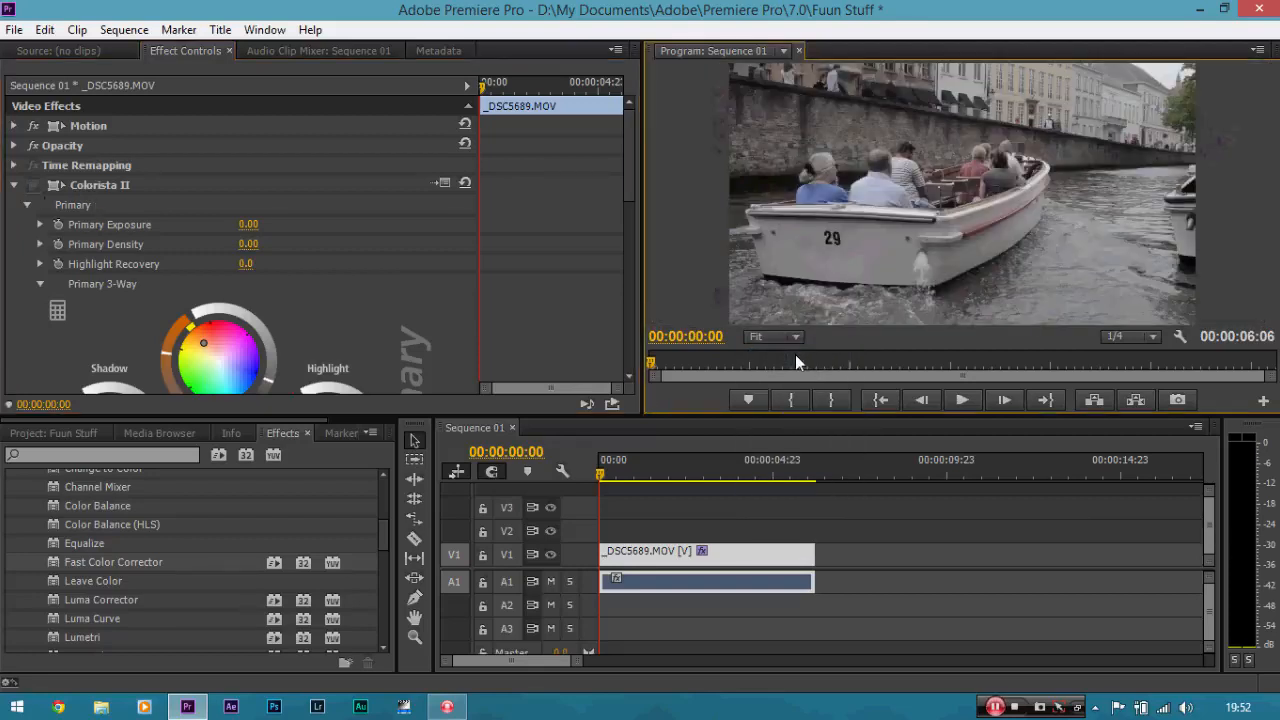
left_click(33, 185)
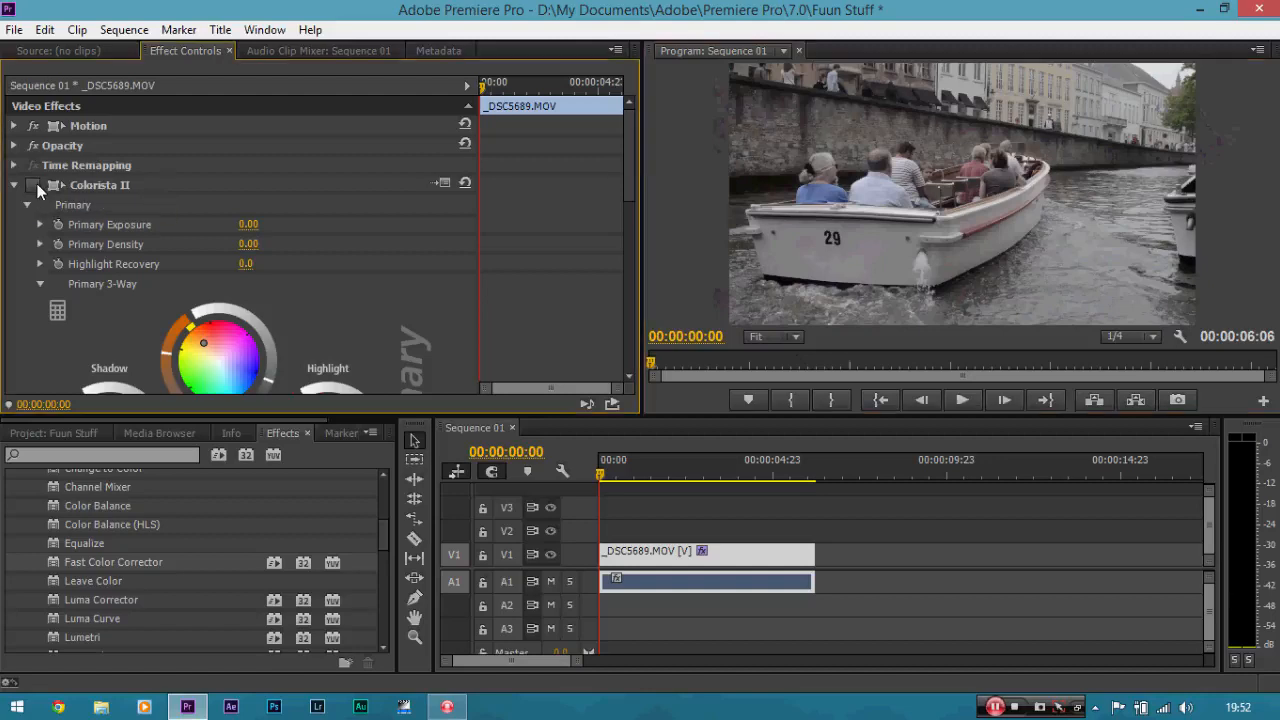
left_click_drag(631, 182, 630, 207)
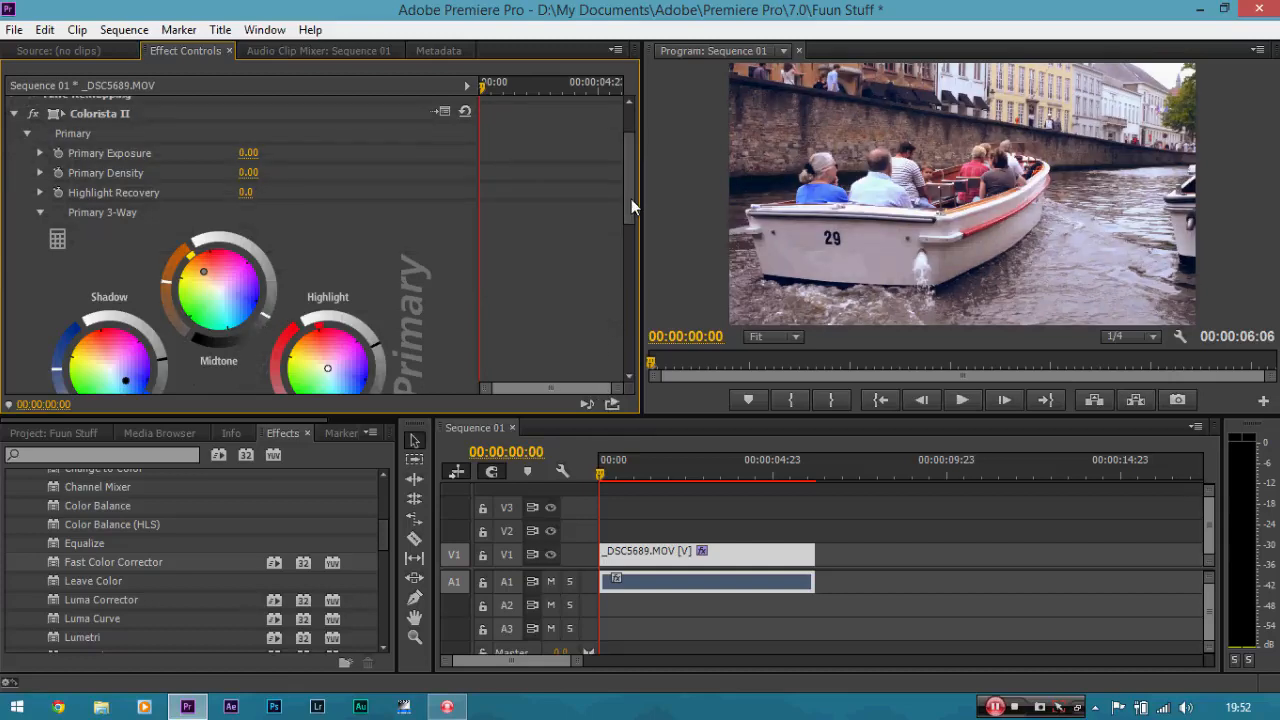
left_click_drag(631, 199, 621, 331)
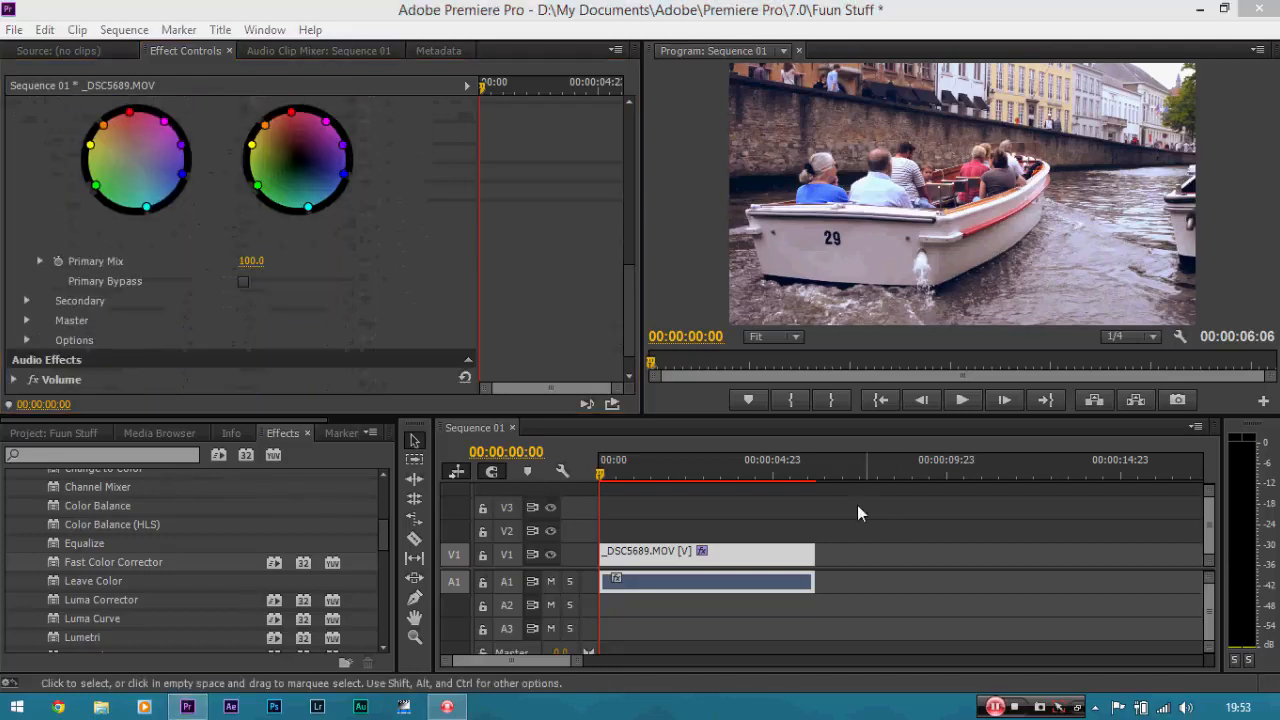
left_click(578, 258)
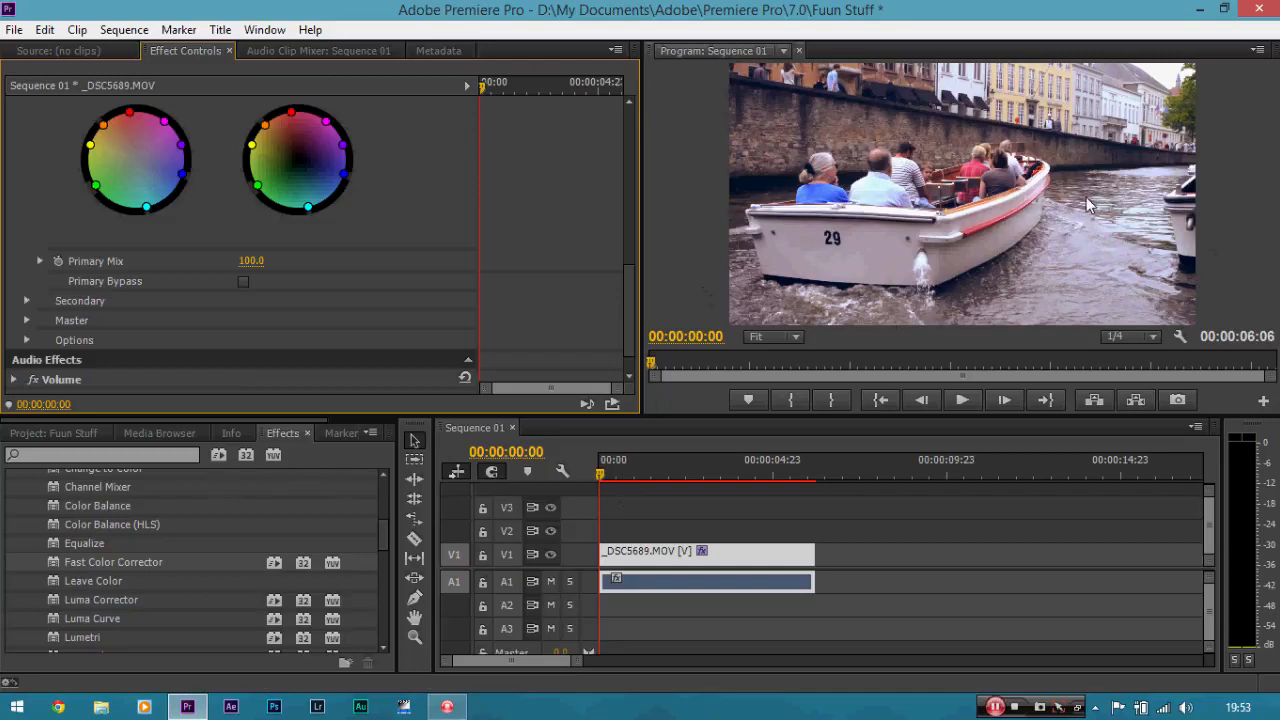
left_click(748, 560)
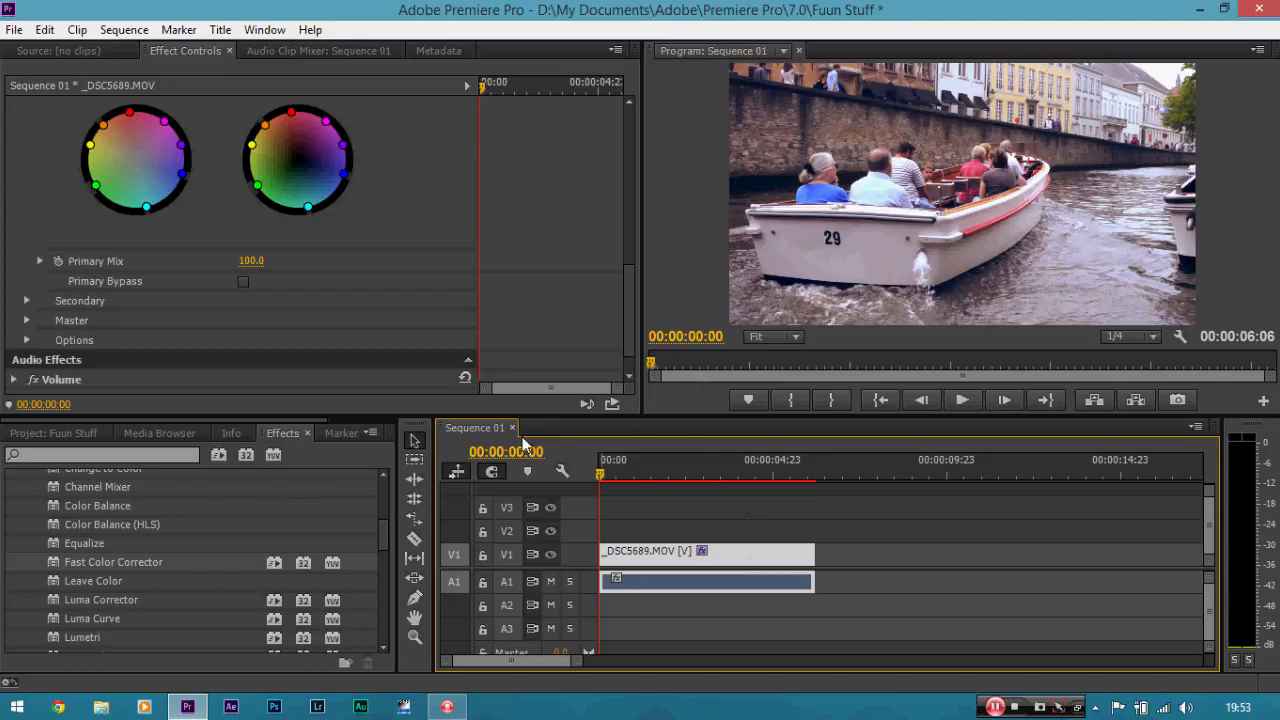
Create a new sequence named Sequence 02 from the DSLR 1080p24 preset with a frame size of 1920 by 800.
left_click(8, 32)
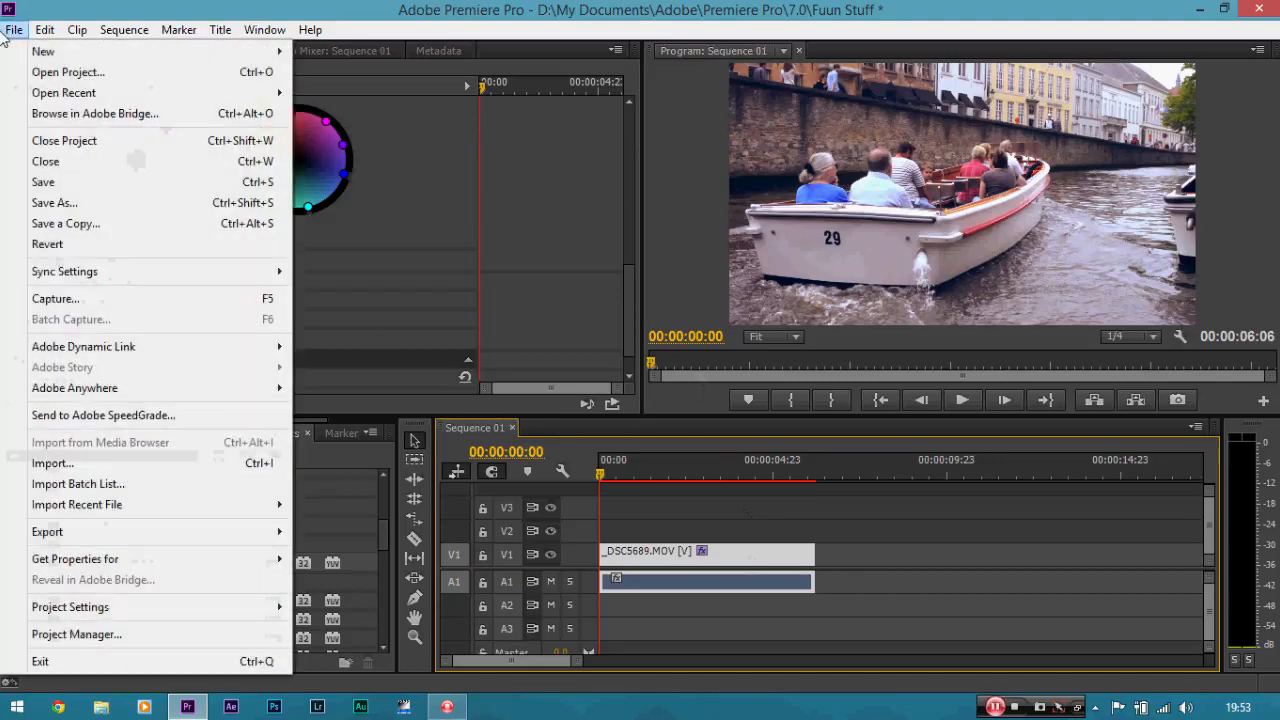
mouse_move(116, 56)
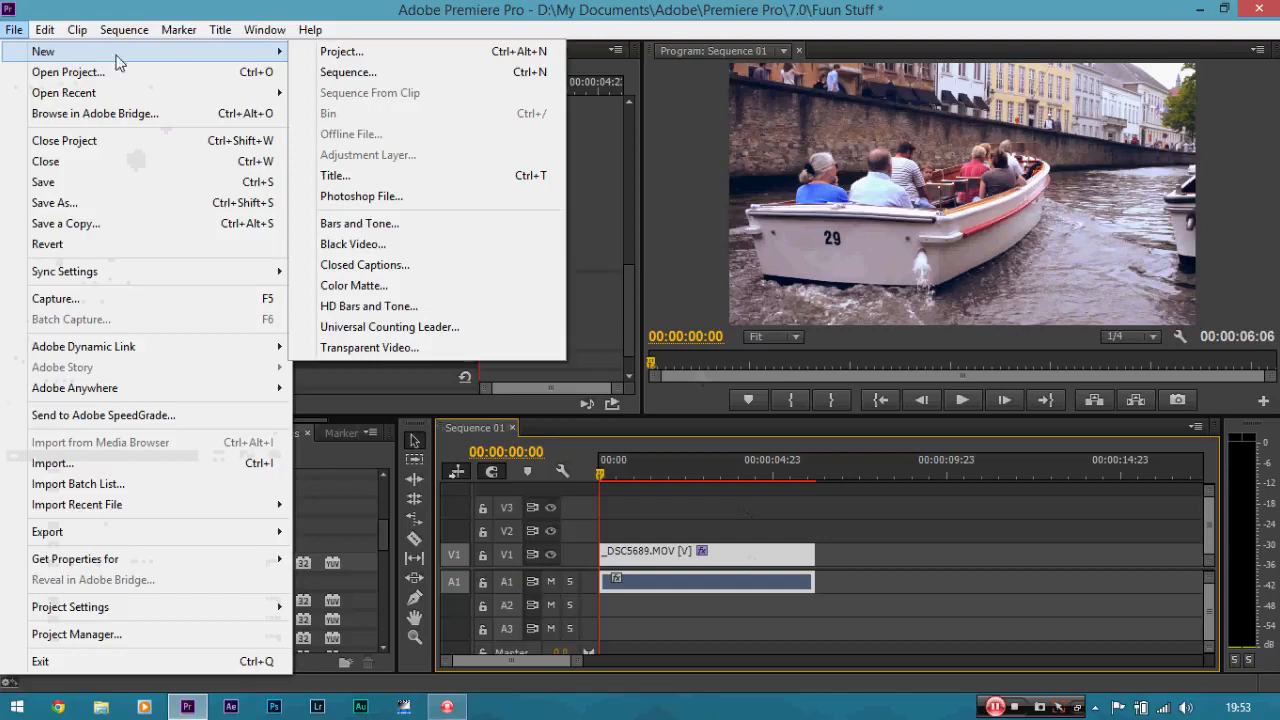
left_click(309, 72)
left_click(438, 211)
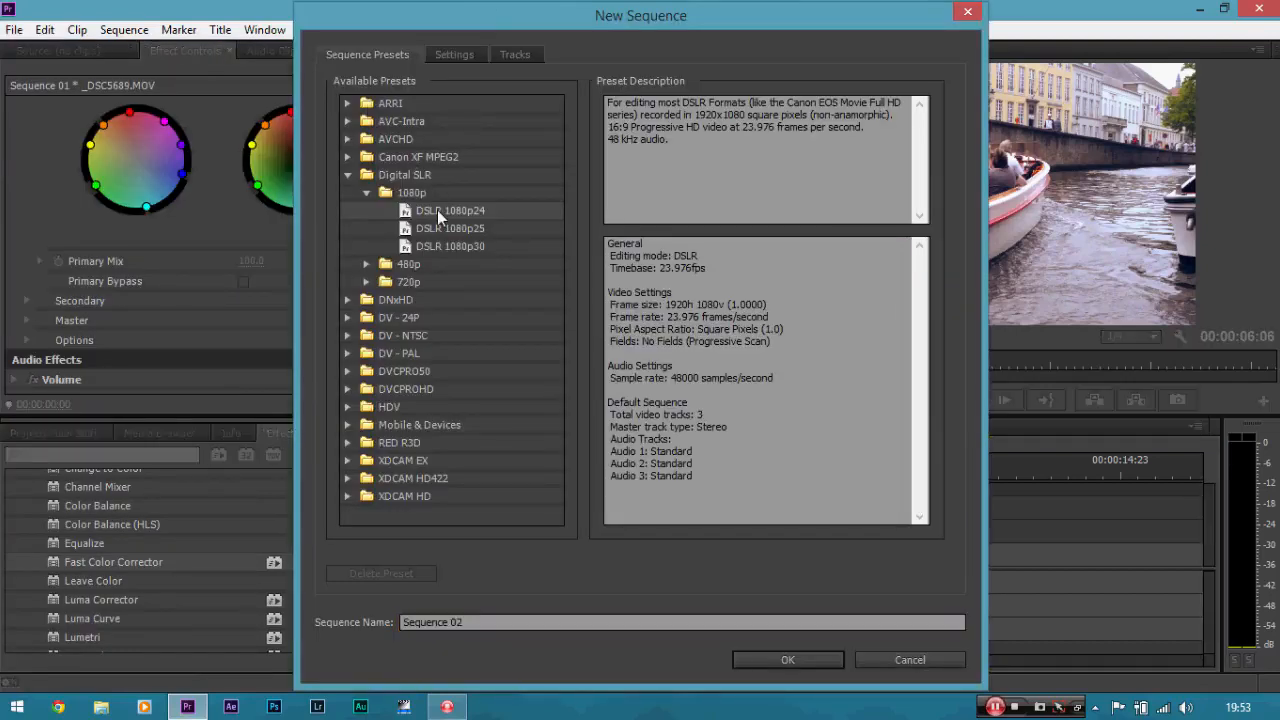
left_click(450, 57)
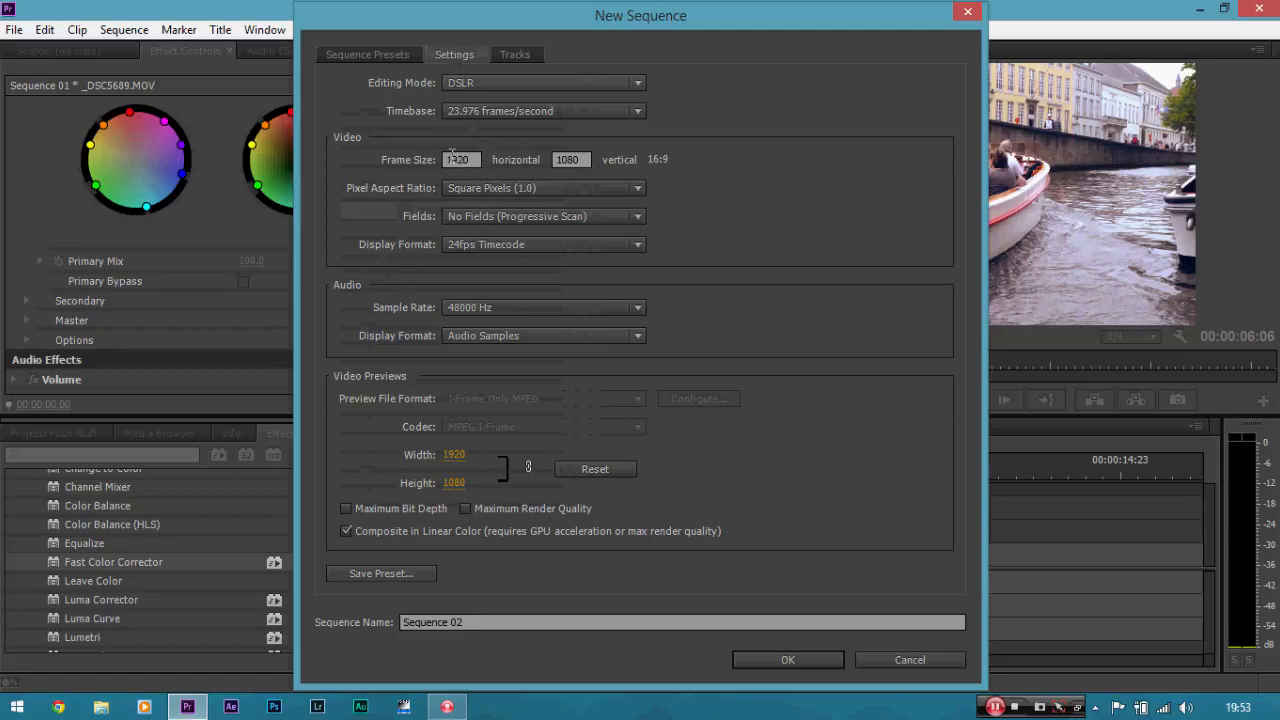
left_click(584, 157)
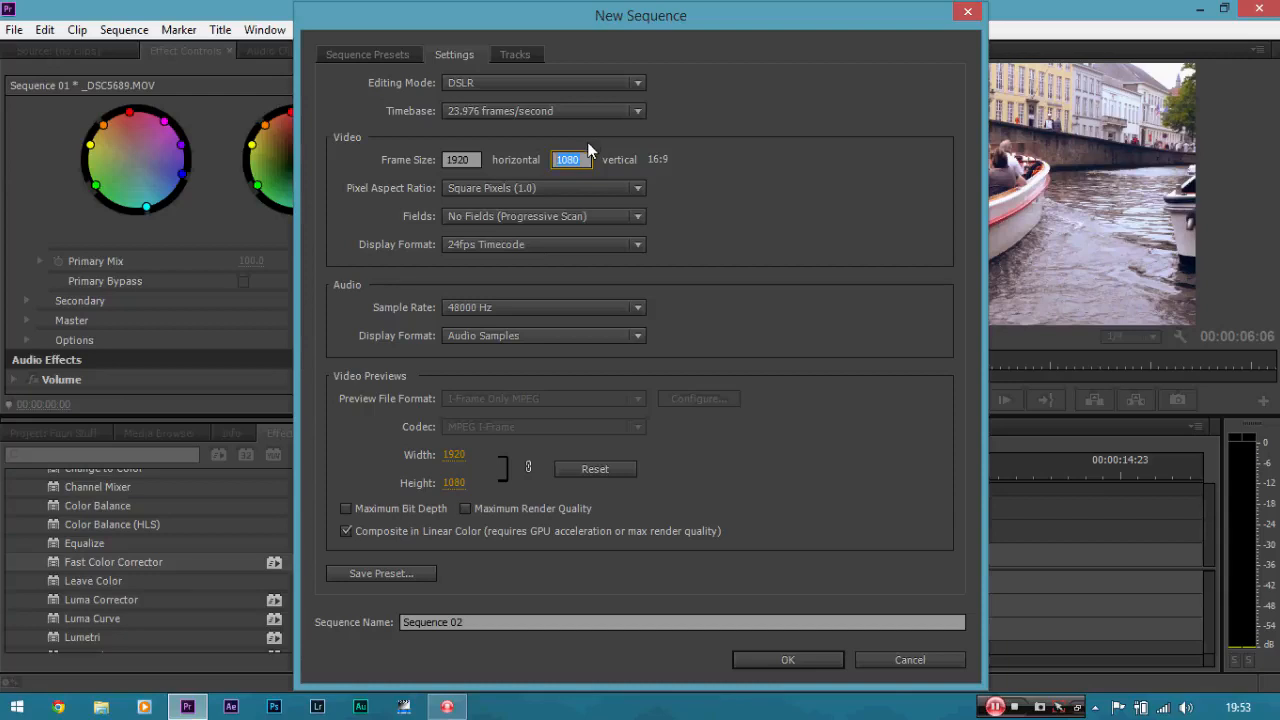
key("BackSpace")
type("800")
left_click(861, 160)
left_click(799, 662)
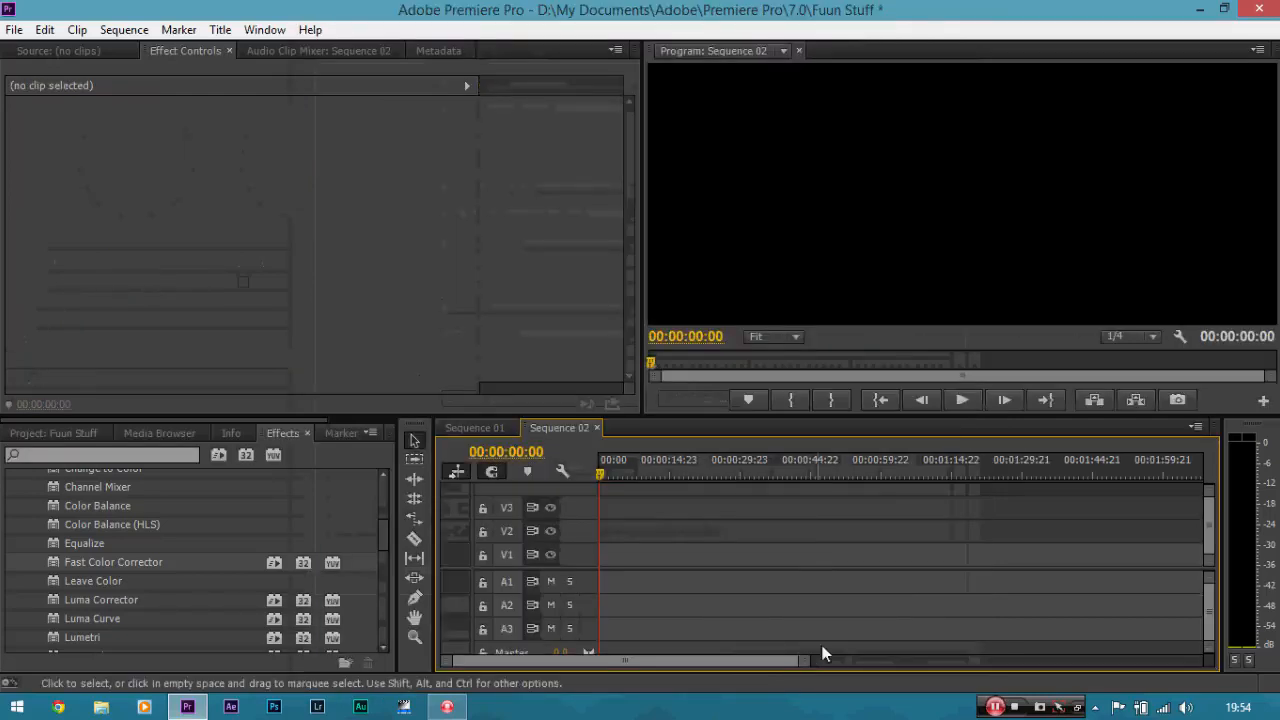
Compare the frame shapes of Sequence 01 and Sequence 02 by switching between the two sequences.
left_click(494, 426)
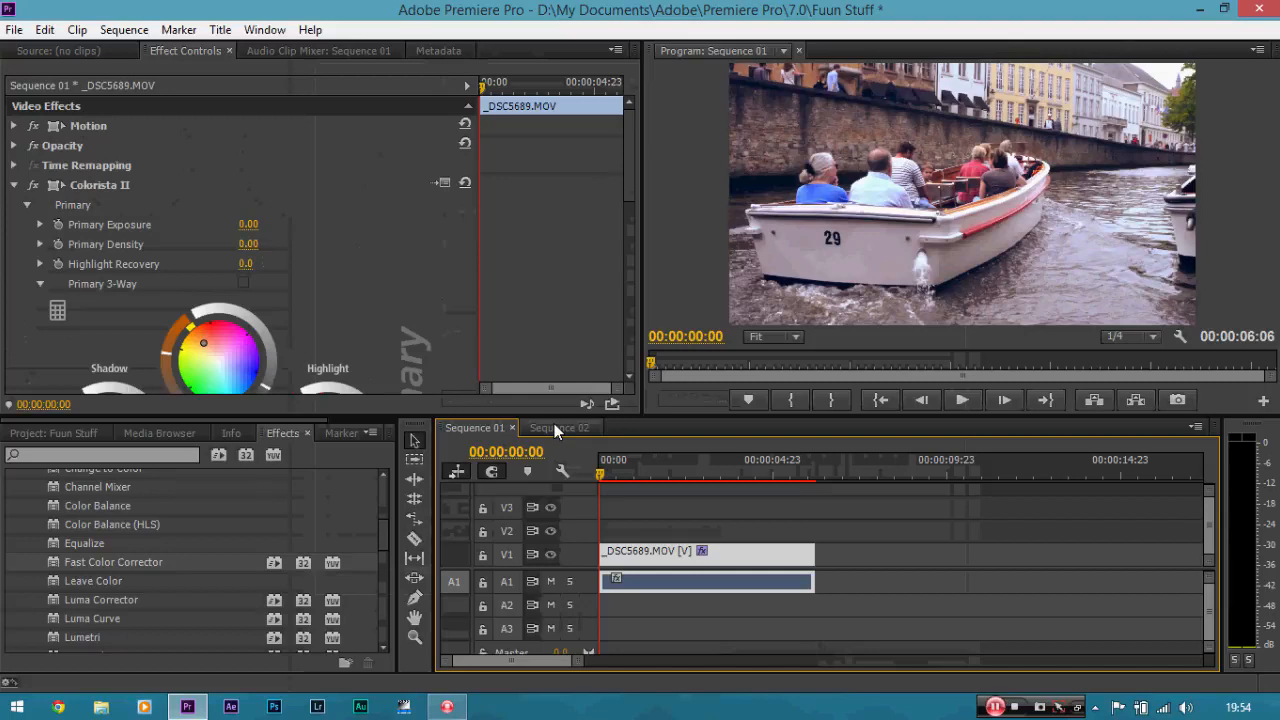
left_click(554, 427)
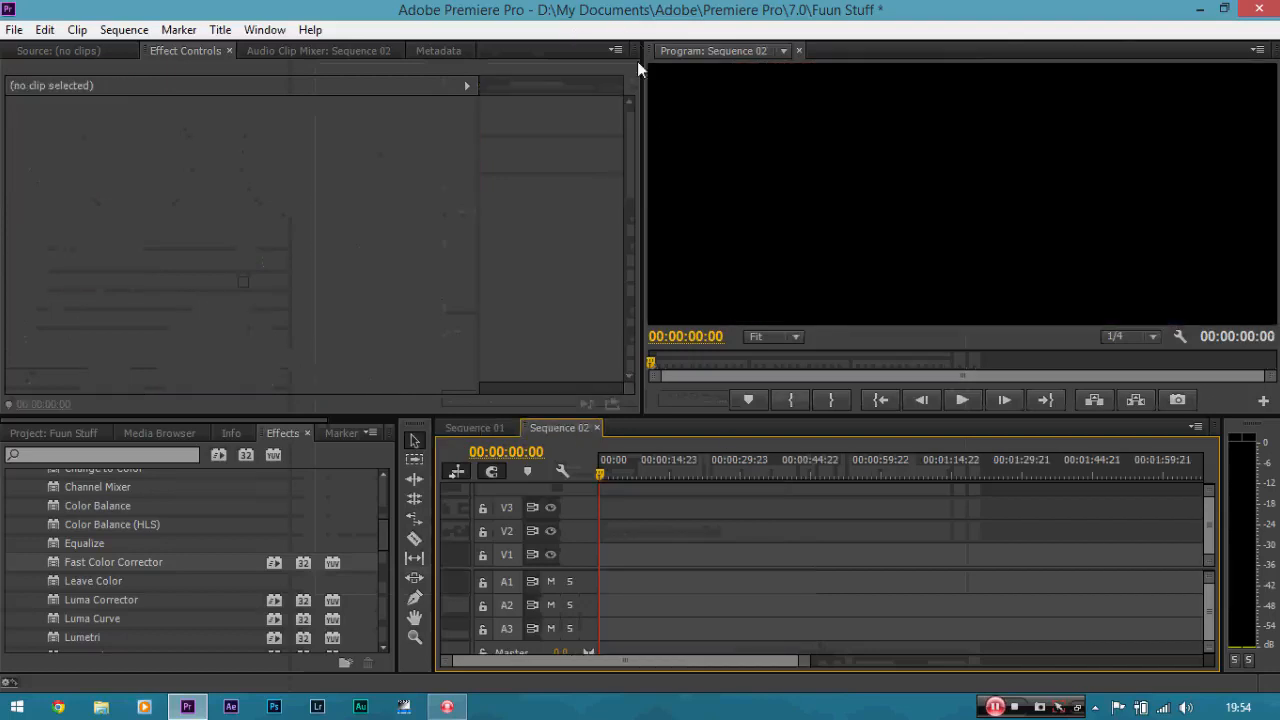
left_click(496, 430)
left_click(550, 427)
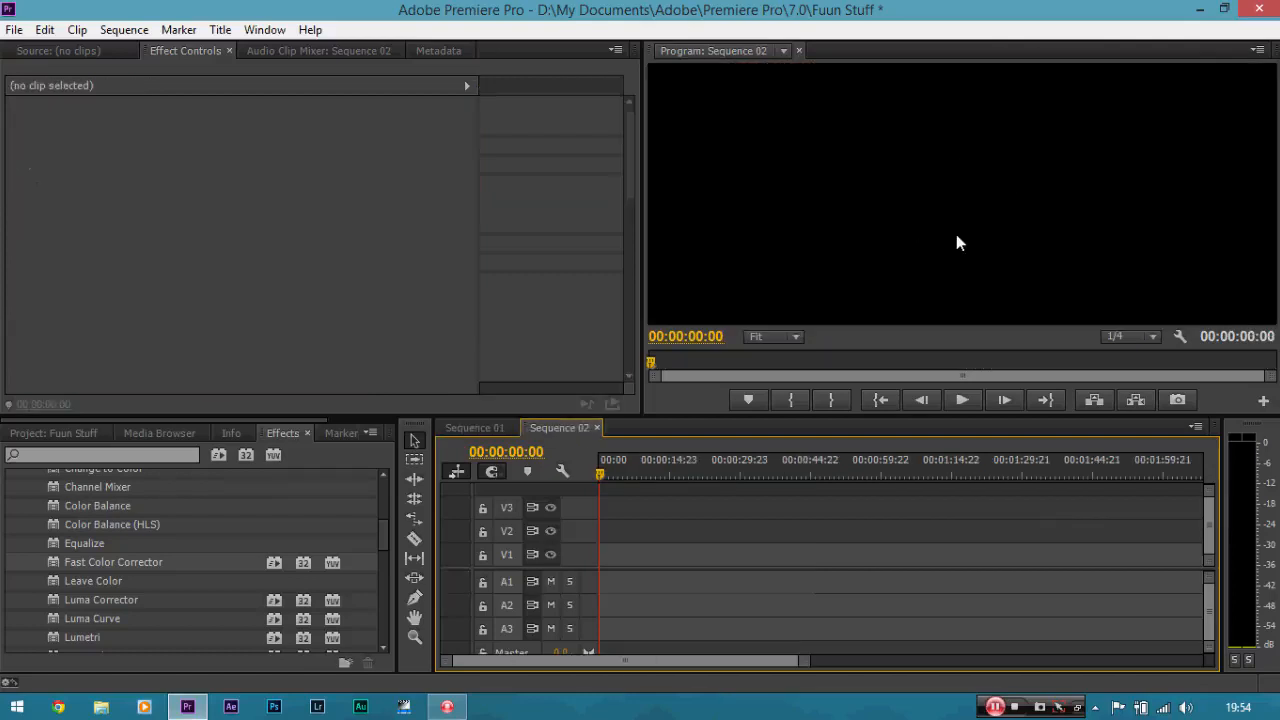
Copy the graded _DSC5689 clip from Sequence 01, paste it at the start of Sequence 02, and select the pasted clip.
left_click(489, 428)
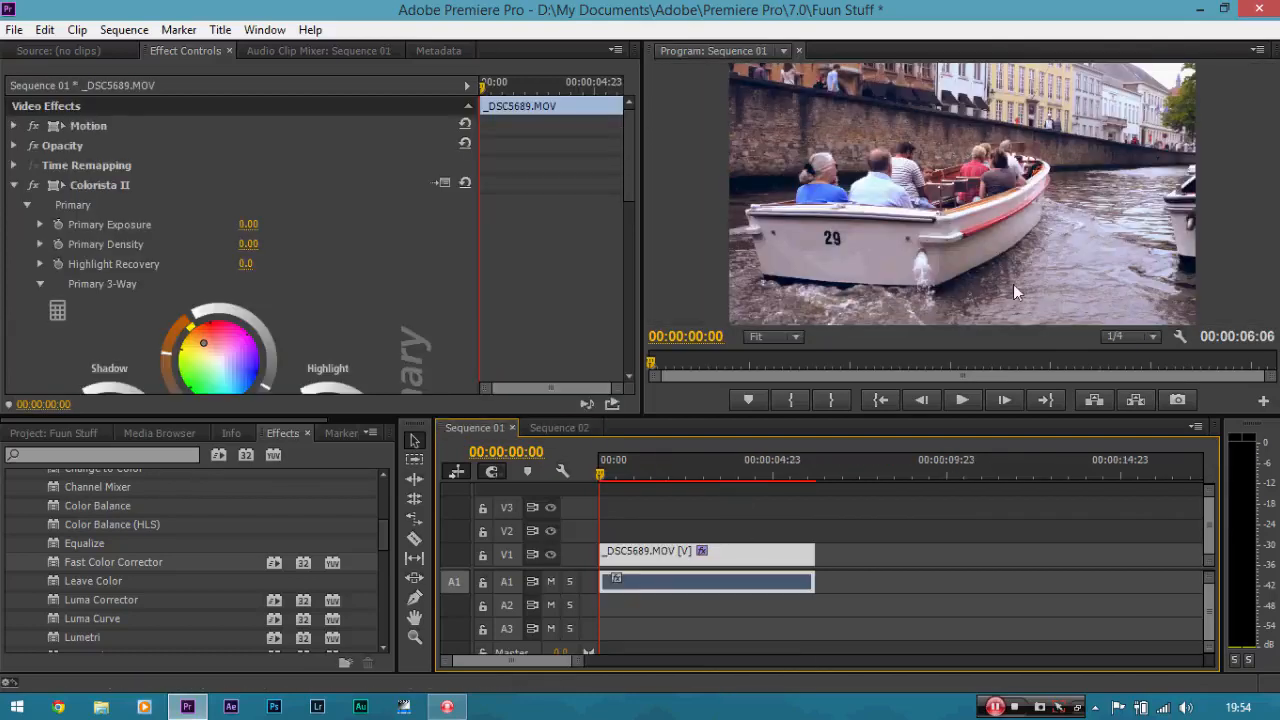
right_click(771, 558)
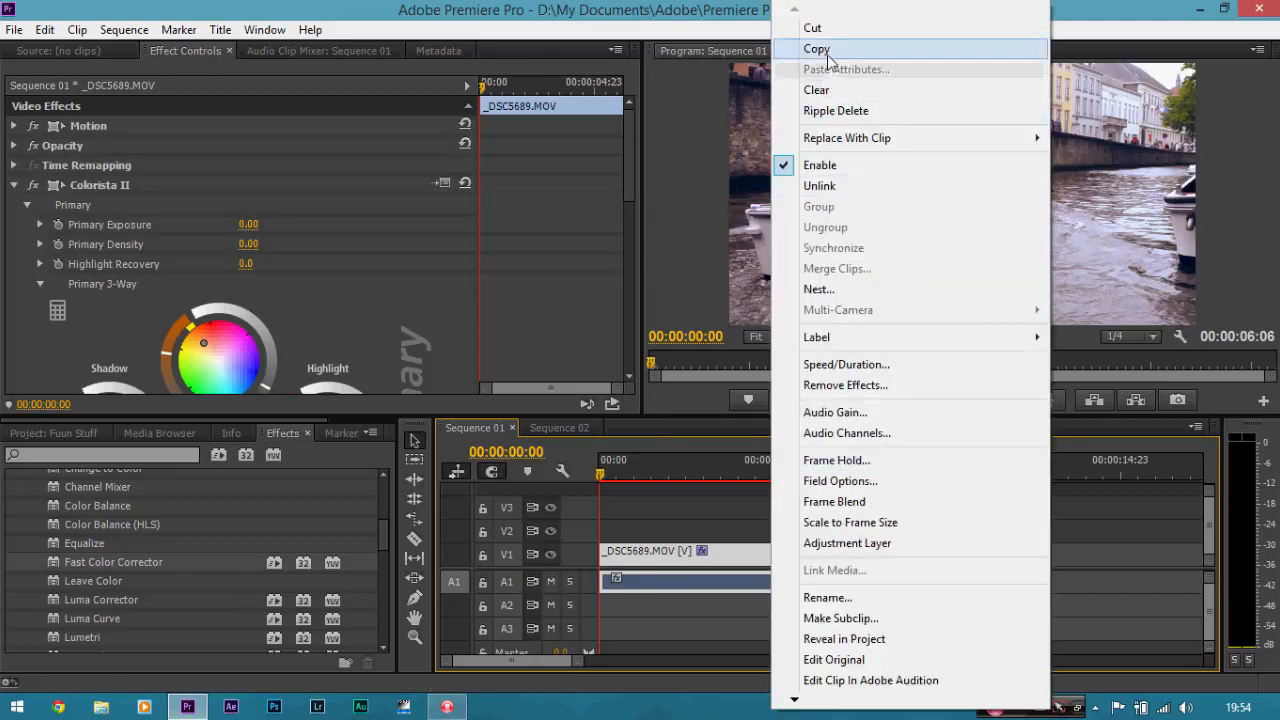
left_click(816, 48)
mouse_move(630, 133)
left_mouse_down()
mouse_move(619, 302)
mouse_move(621, 136)
left_mouse_up()
left_click(582, 433)
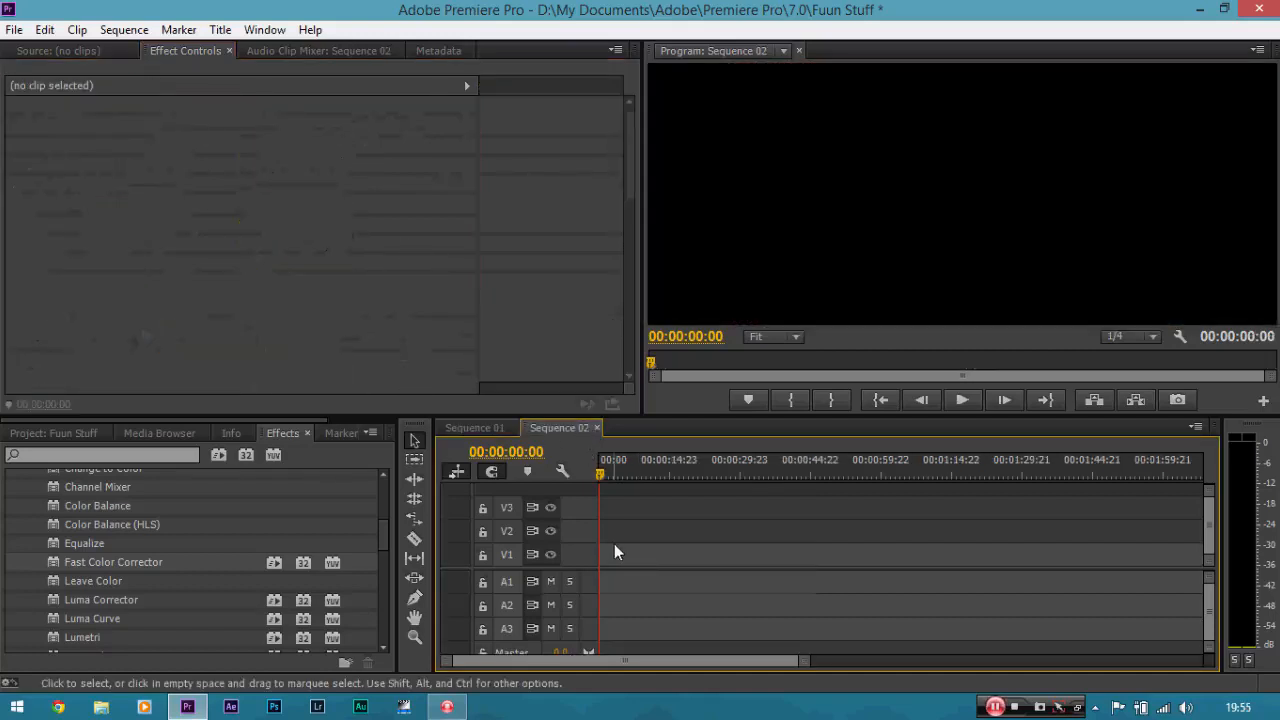
key("ctrl+v")
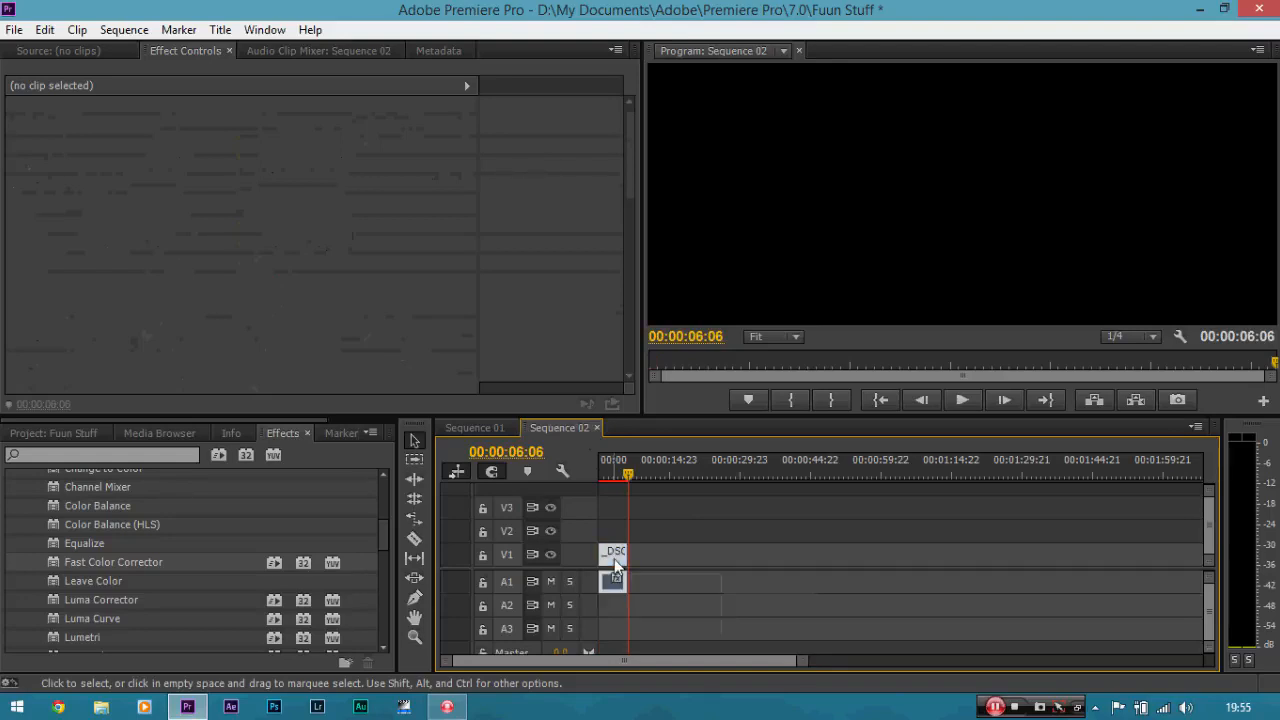
left_click(613, 553)
Play Sequence 02 from its start with the timeline enlarged, and stop playback at 00:00:01:08.
left_click_drag(623, 470, 601, 474)
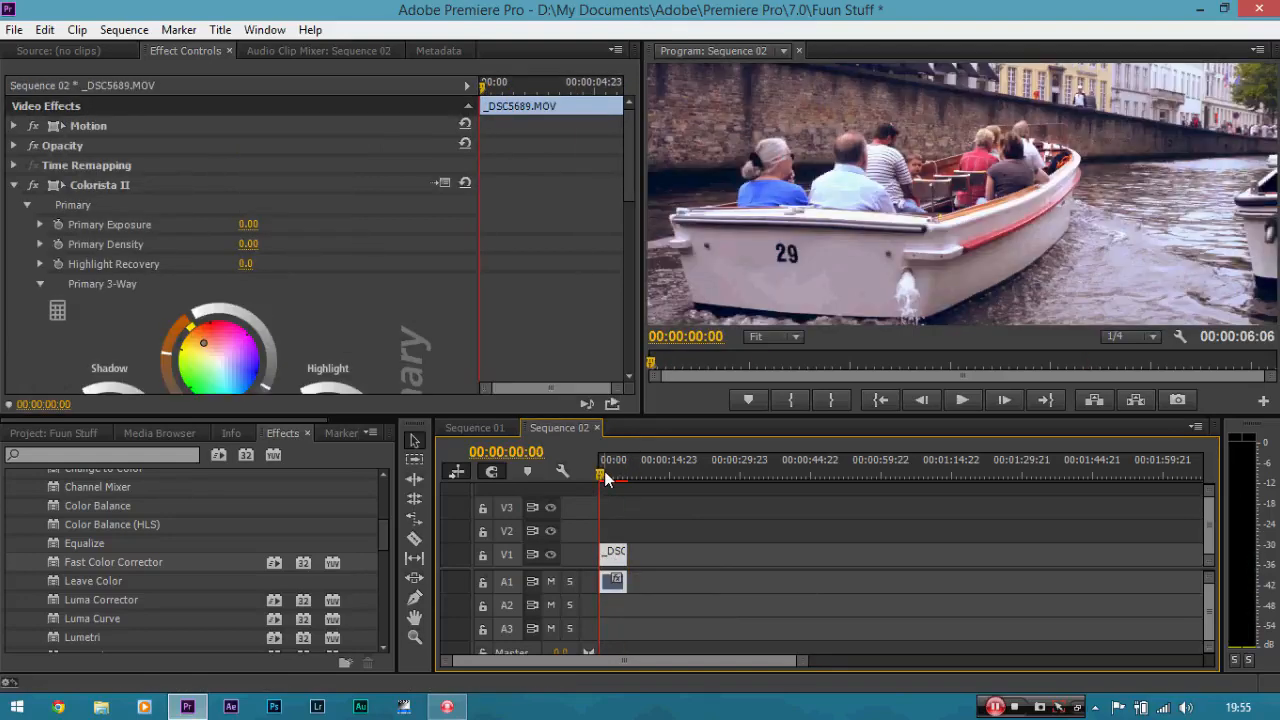
key("equal")
key("equal")
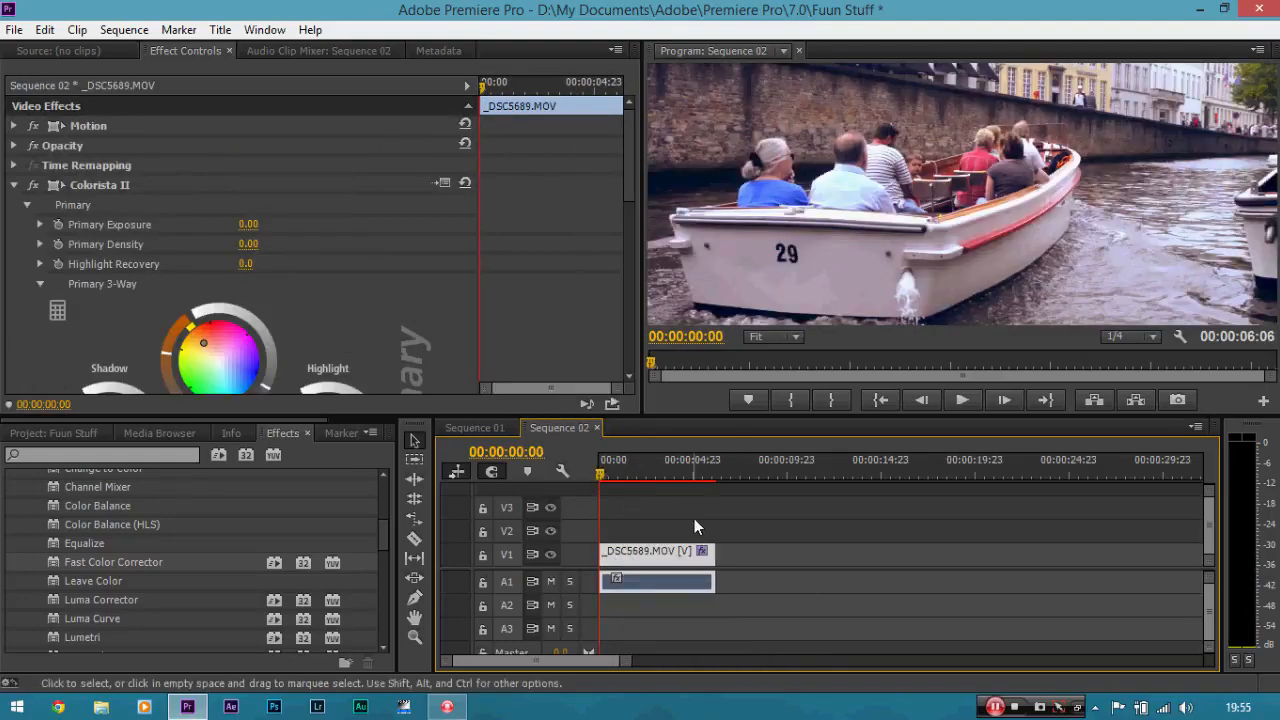
key("space")
key("space")
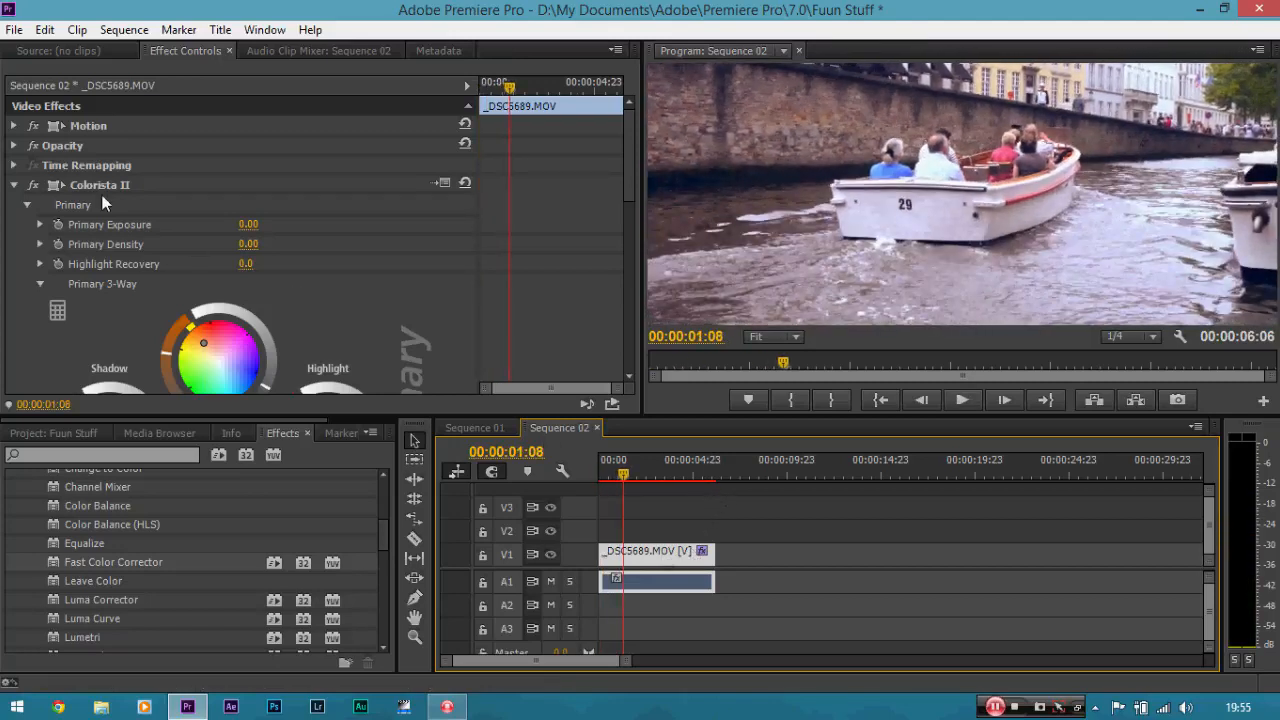
Shift the clip down within the widescreen frame by setting its vertical Motion position to 513.
left_click(14, 126)
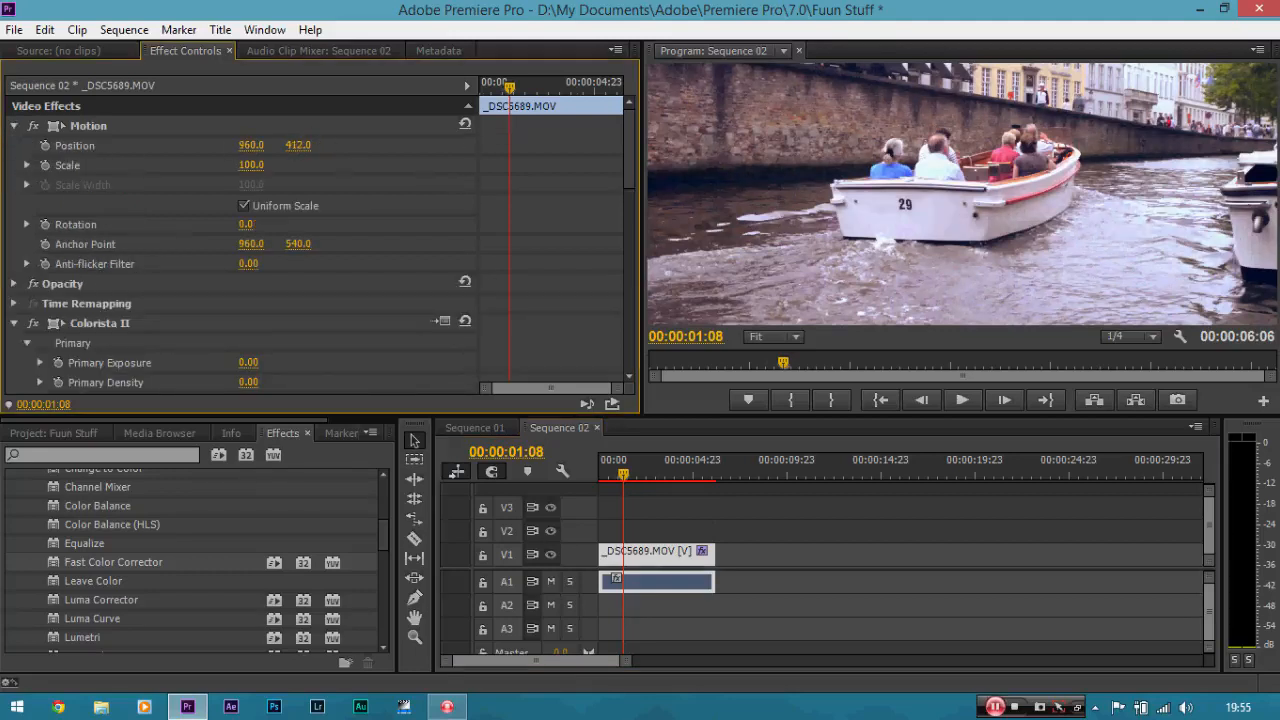
left_click_drag(298, 145, 411, 145)
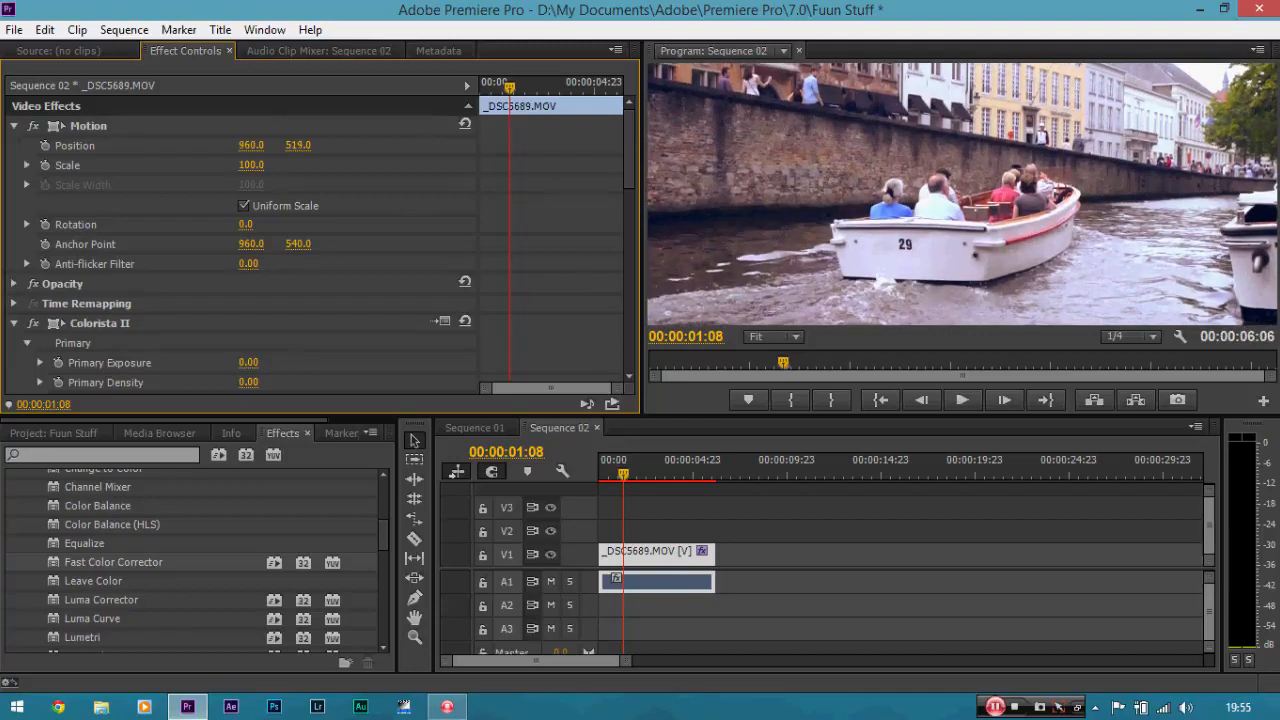
left_click(681, 549)
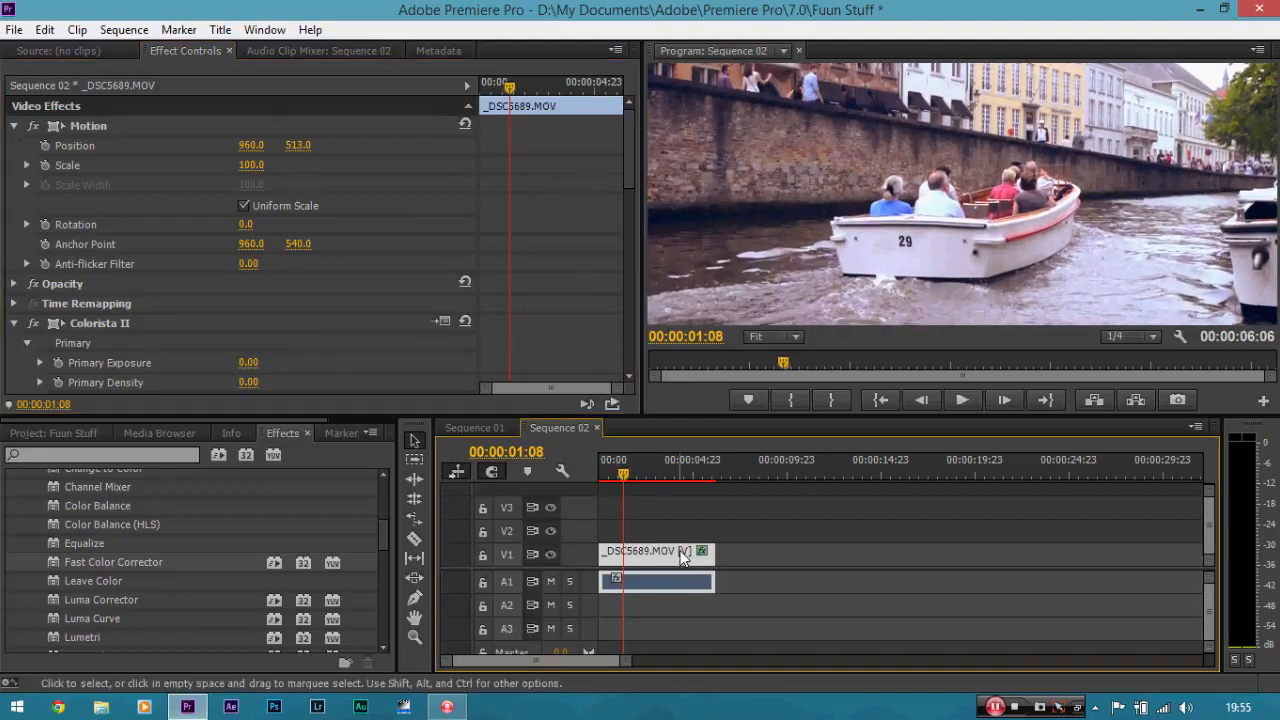
Inspect the white boat hull around the number 29 at 150% preview zoom with the Hand tool.
left_click(792, 336)
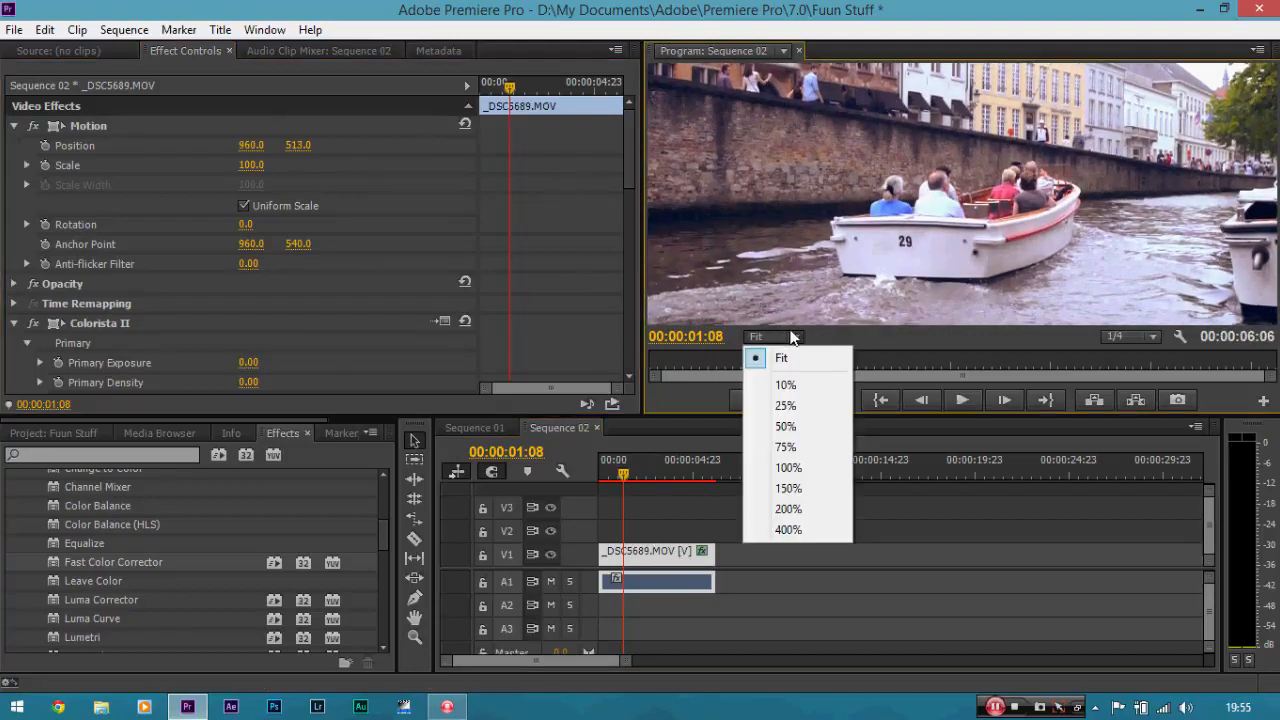
left_click(799, 487)
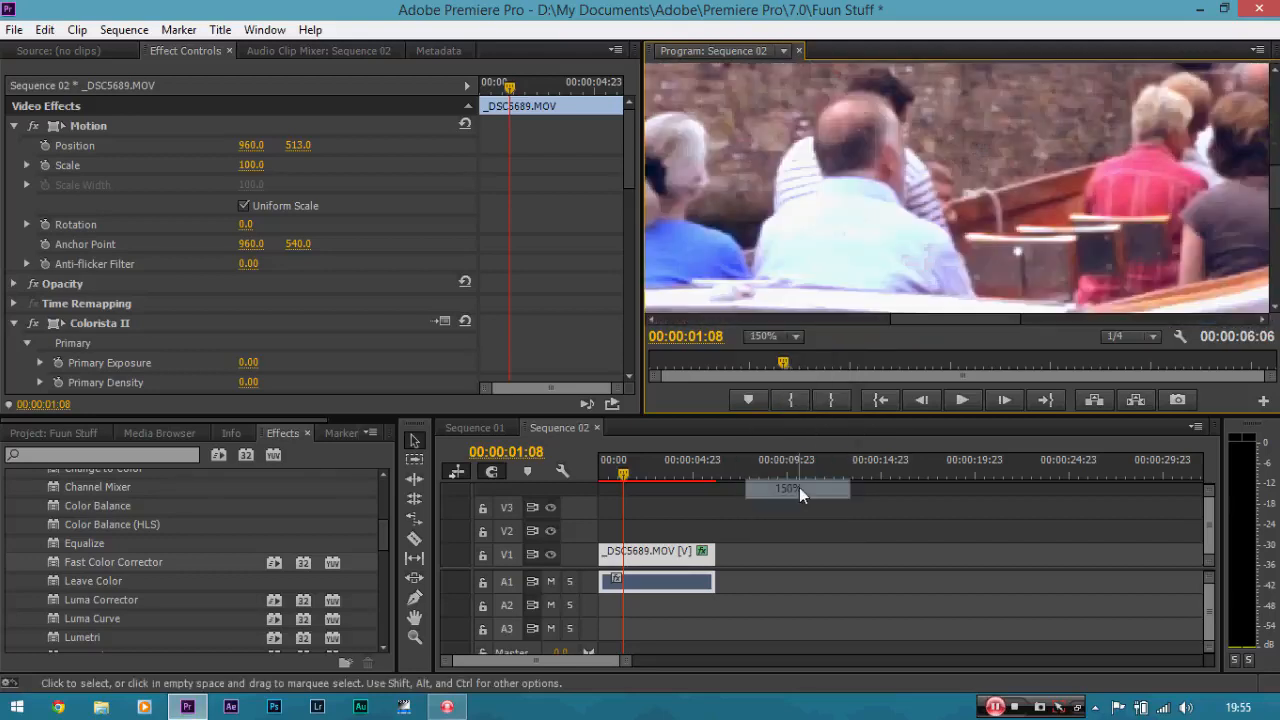
key("h")
left_click_drag(945, 255, 1124, 123)
left_click_drag(966, 223, 980, 185)
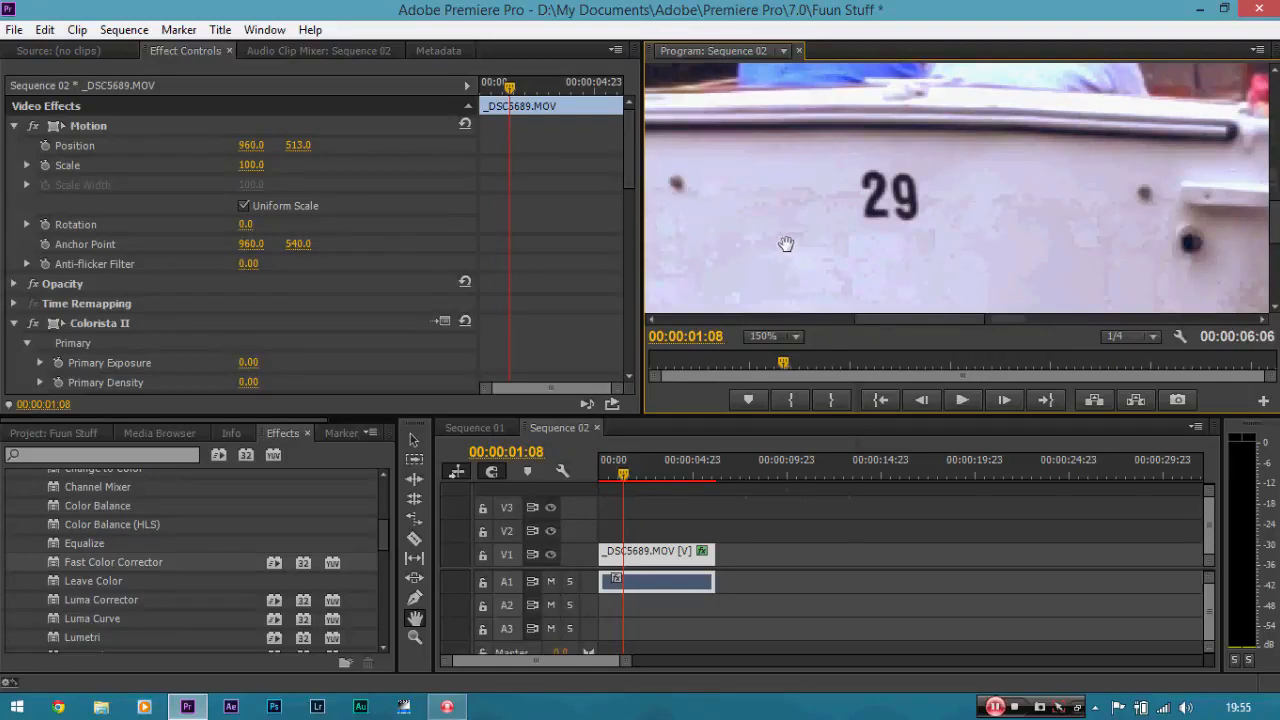
Search the effects for "shar" and apply the Sharpen video effect to the _DSC5689 clip.
left_click(150, 455)
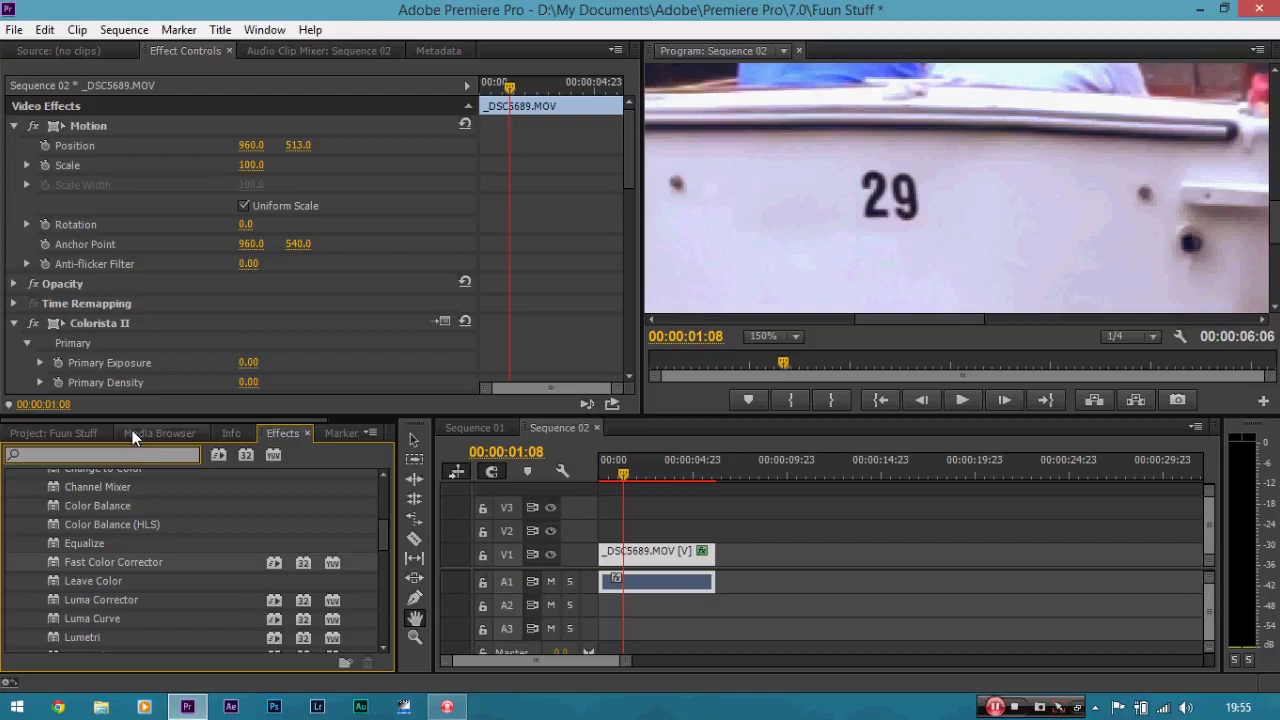
type("s")
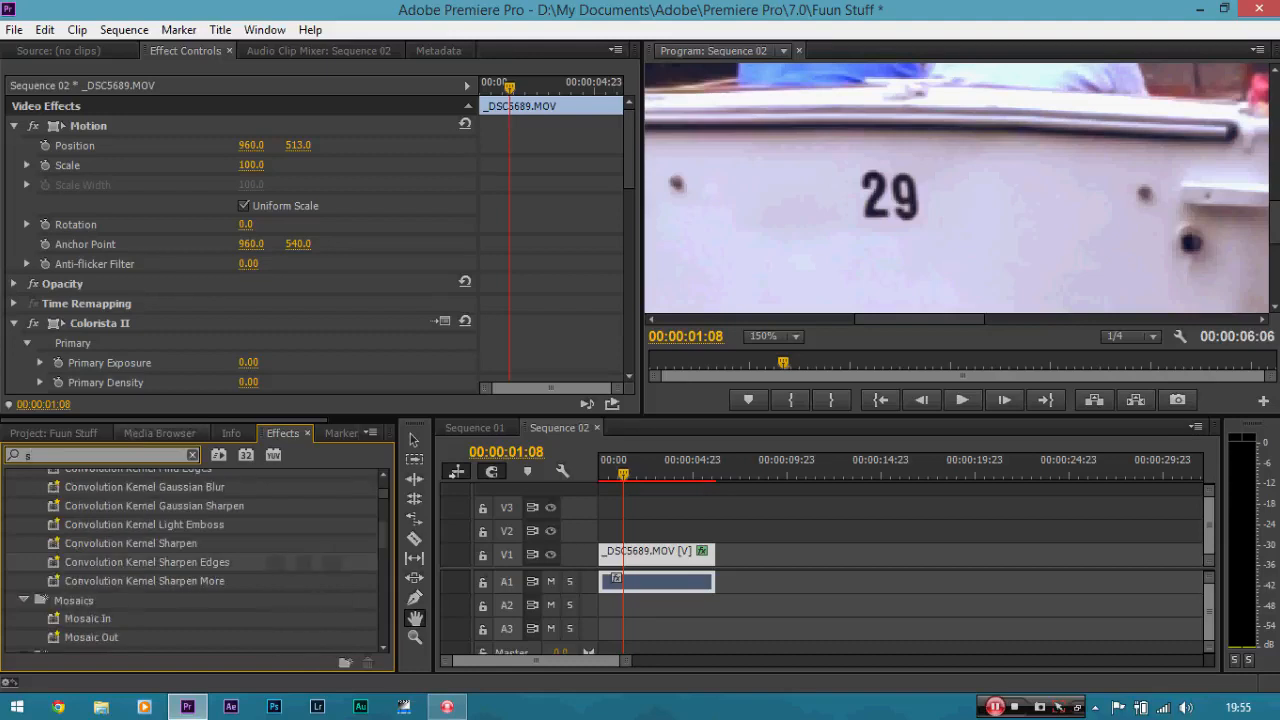
type("har")
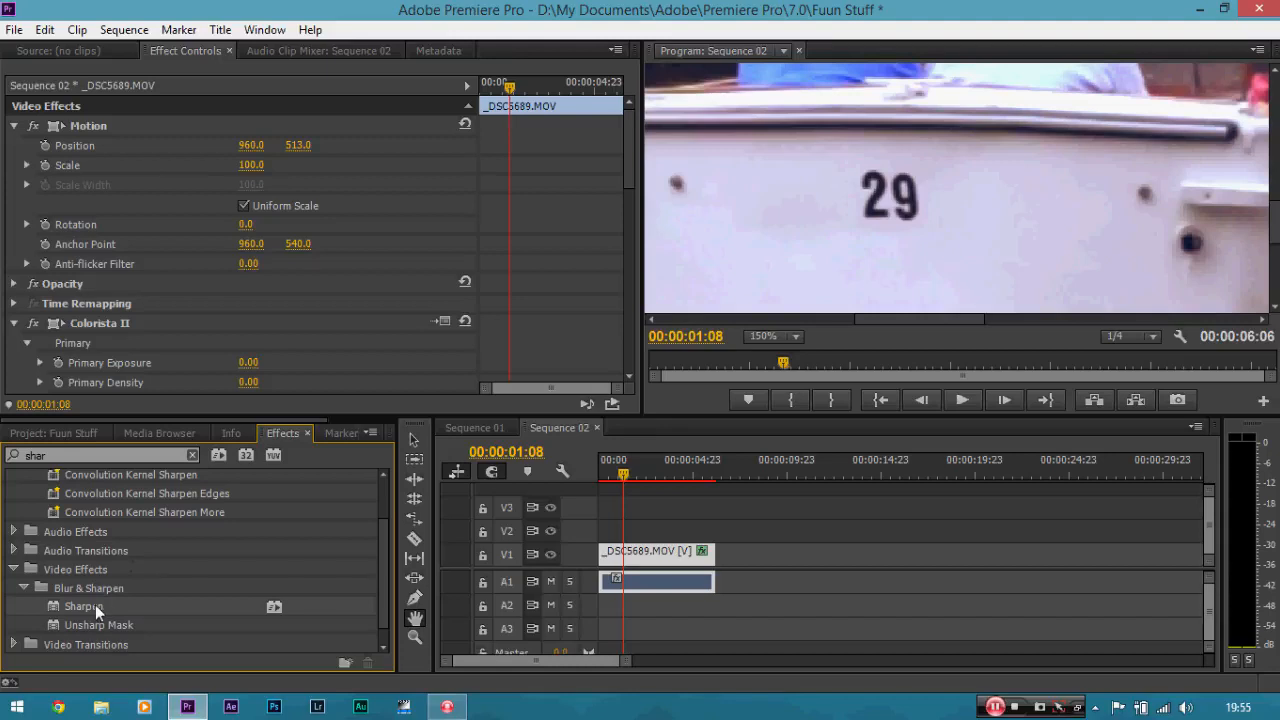
left_click_drag(95, 605, 620, 349)
Set the clip's Sharpen Amount to 20.
left_click(243, 306)
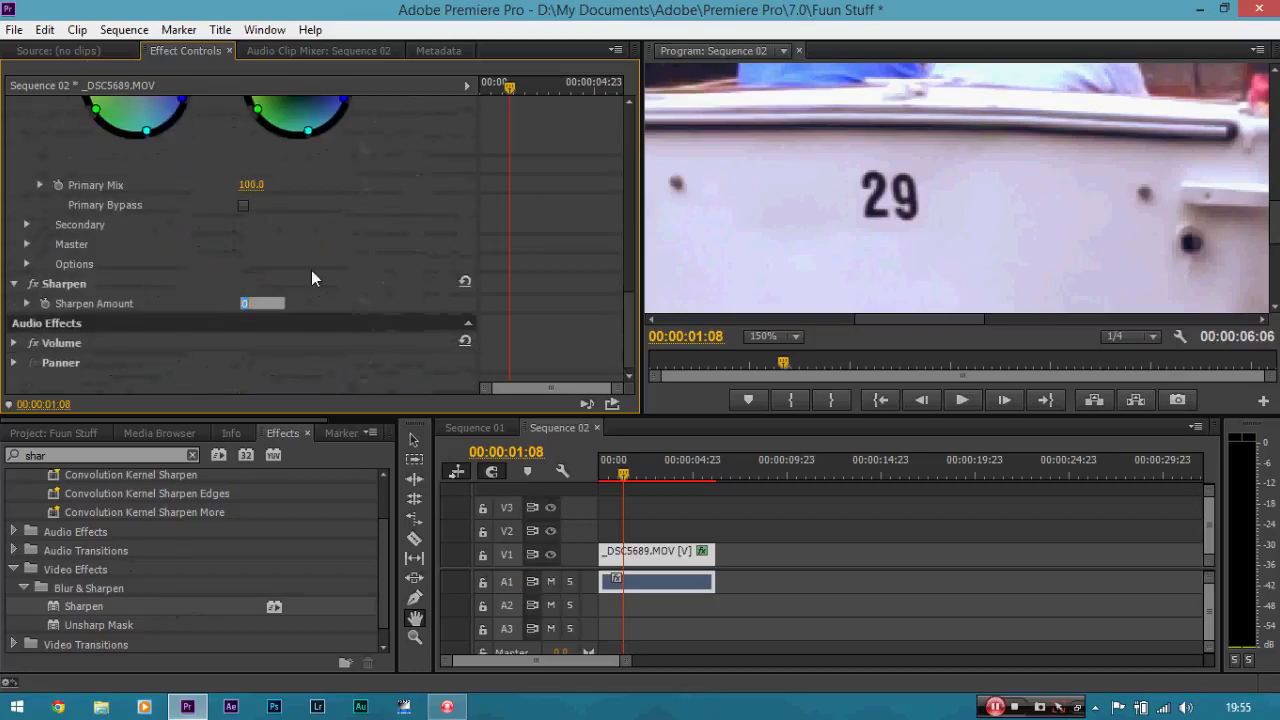
left_click(311, 271)
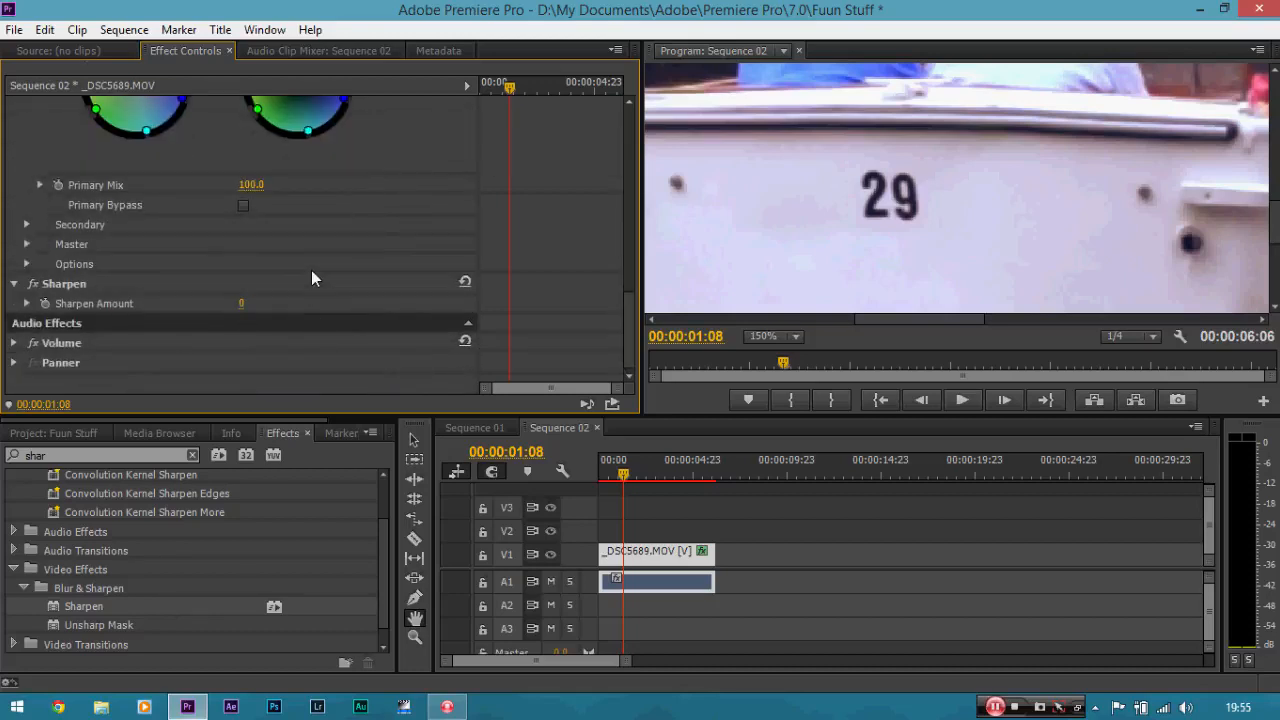
left_click(243, 305)
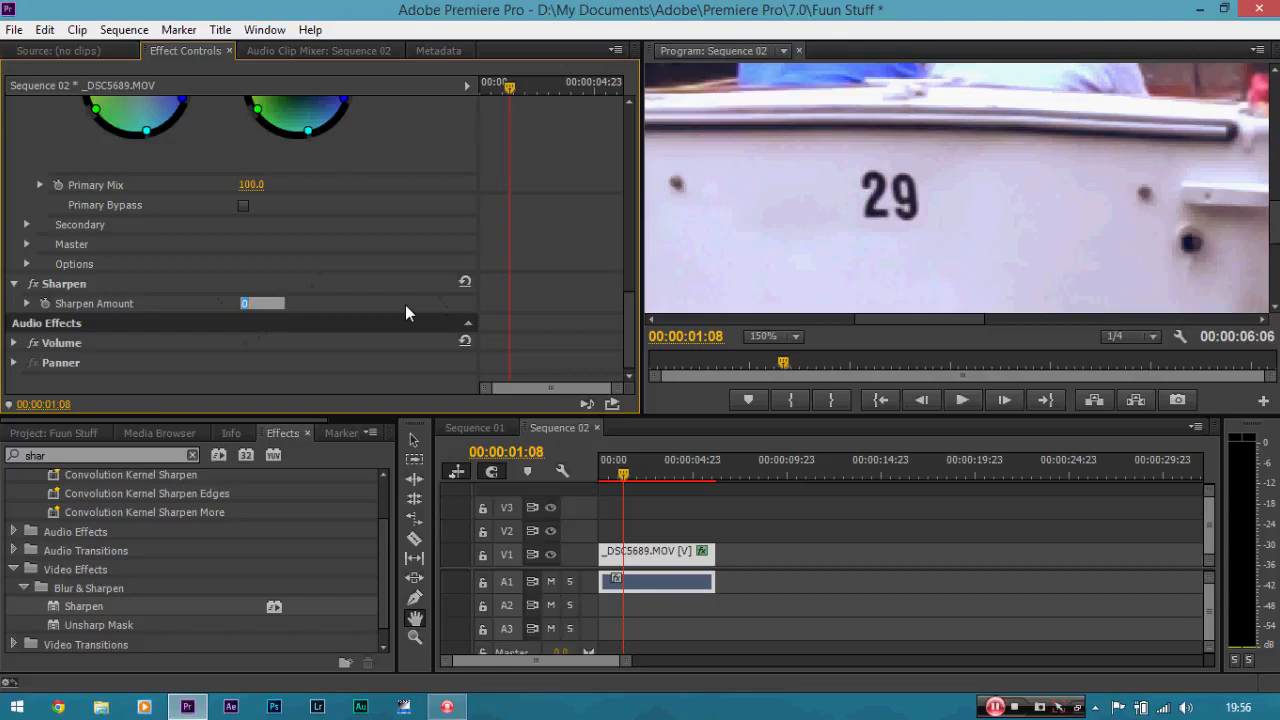
type("20")
key("Return")
Compare the clip with and without the Sharpen effect and the Colorista II grade, leaving both effects enabled.
left_click(35, 285)
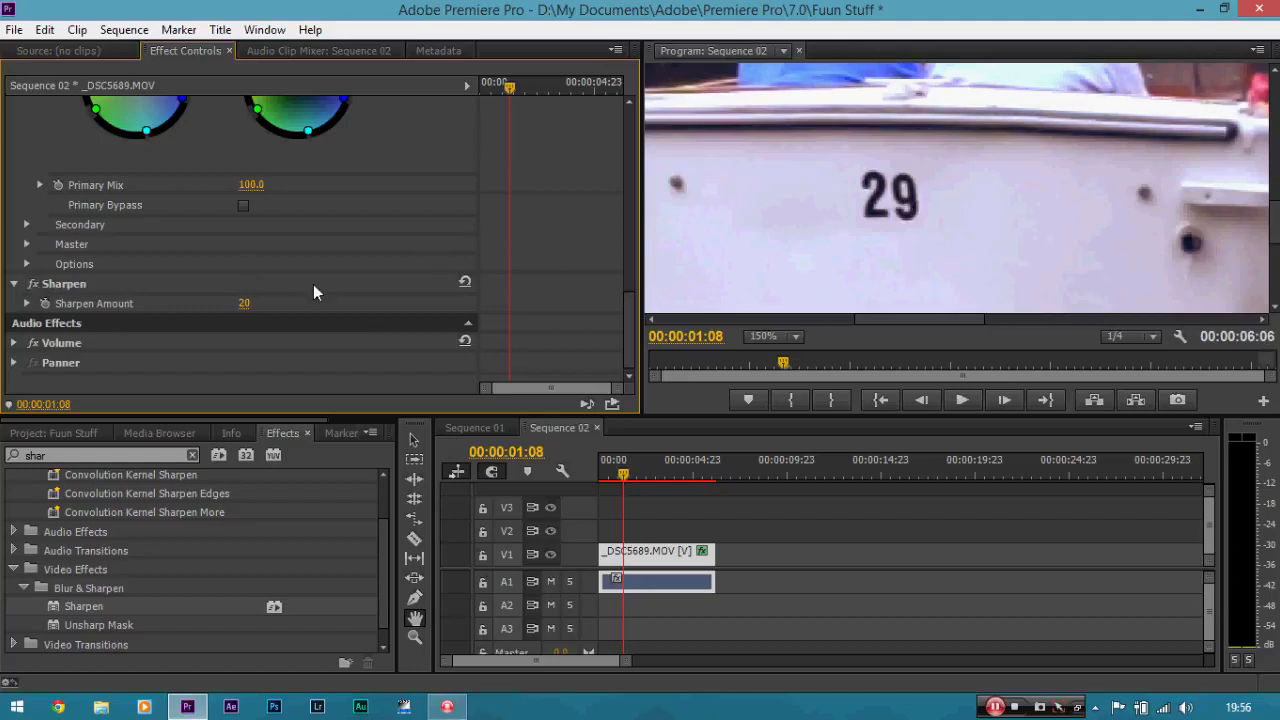
left_click_drag(626, 320, 634, 262)
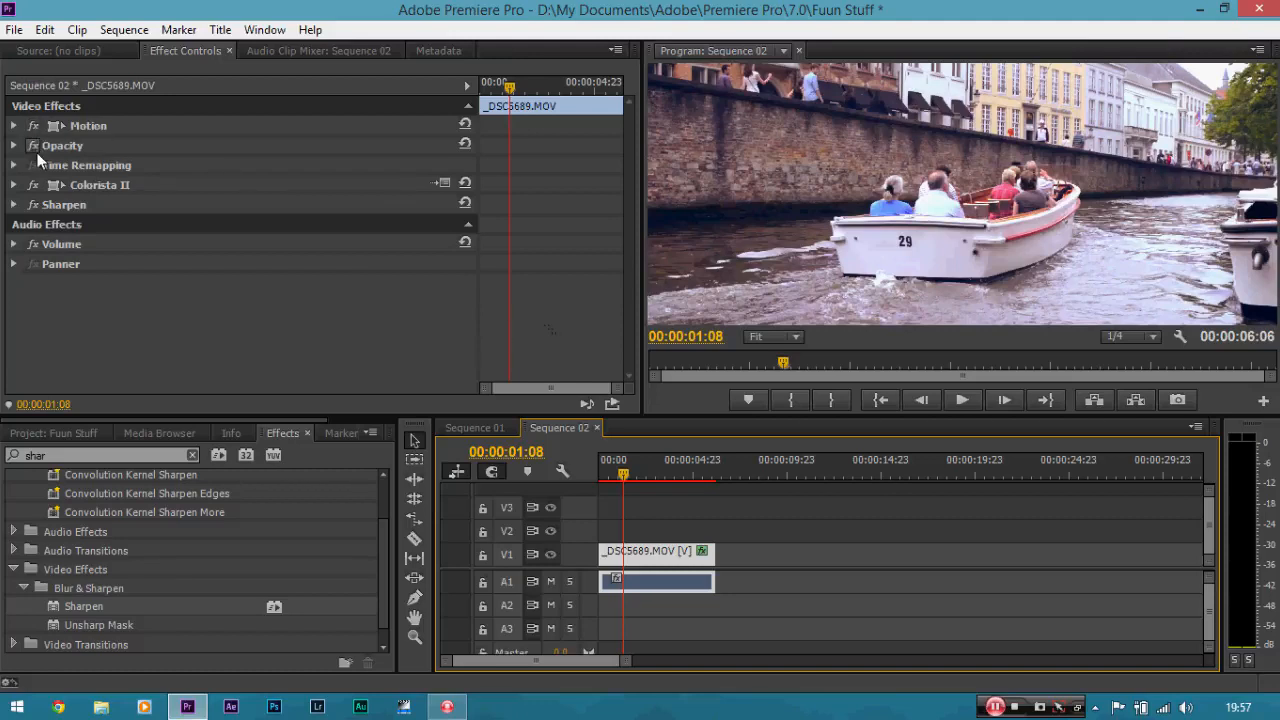
left_click(36, 188)
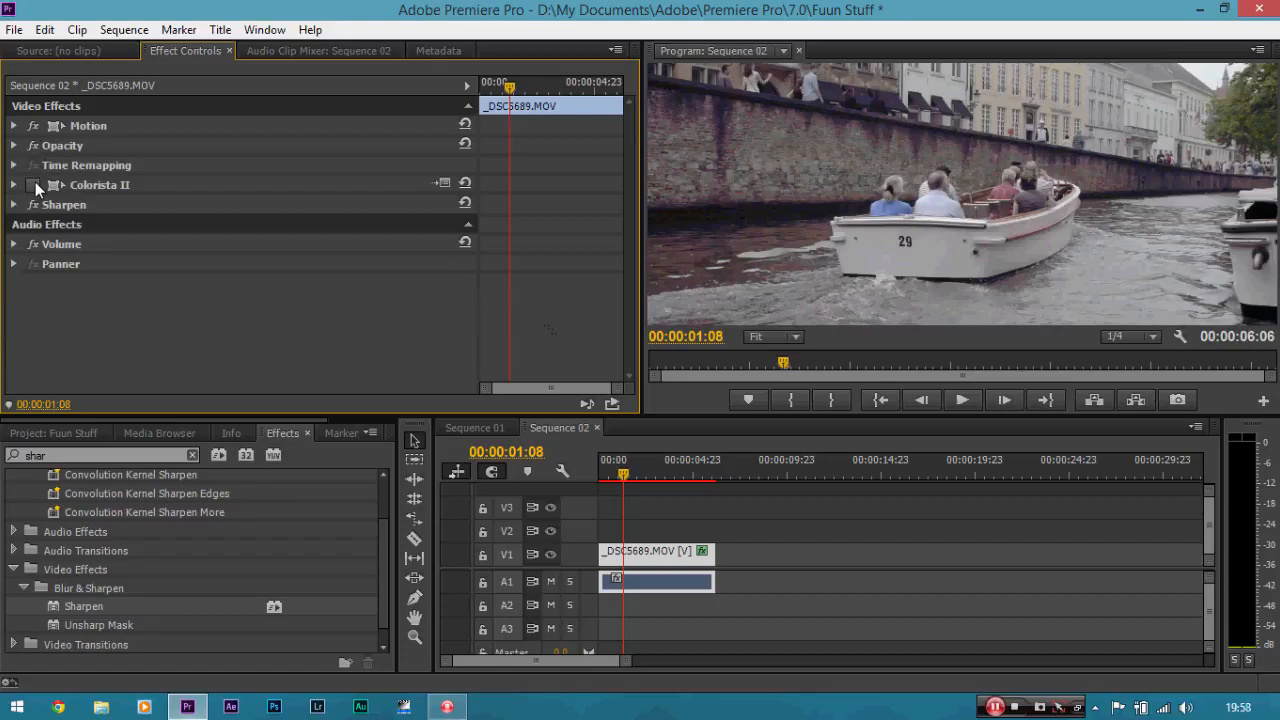
left_click(35, 184)
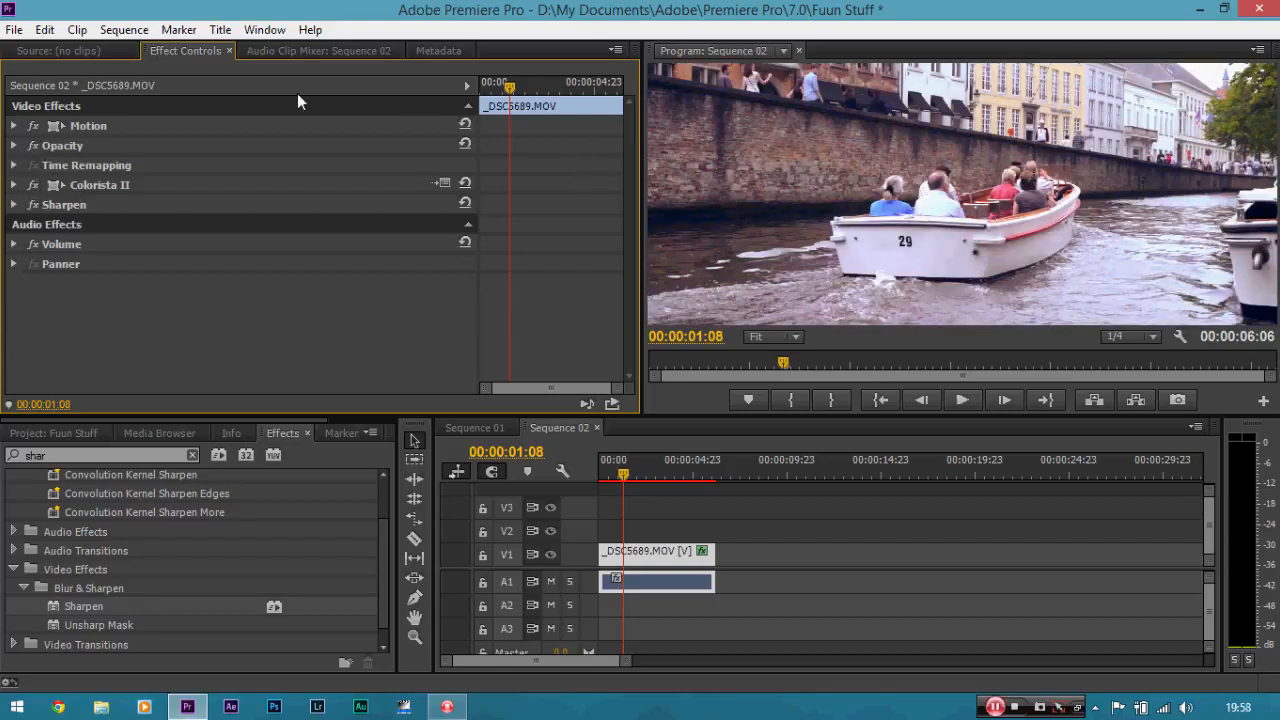
Open the media export settings for Sequence 02 with its timeline active.
left_click(5, 33)
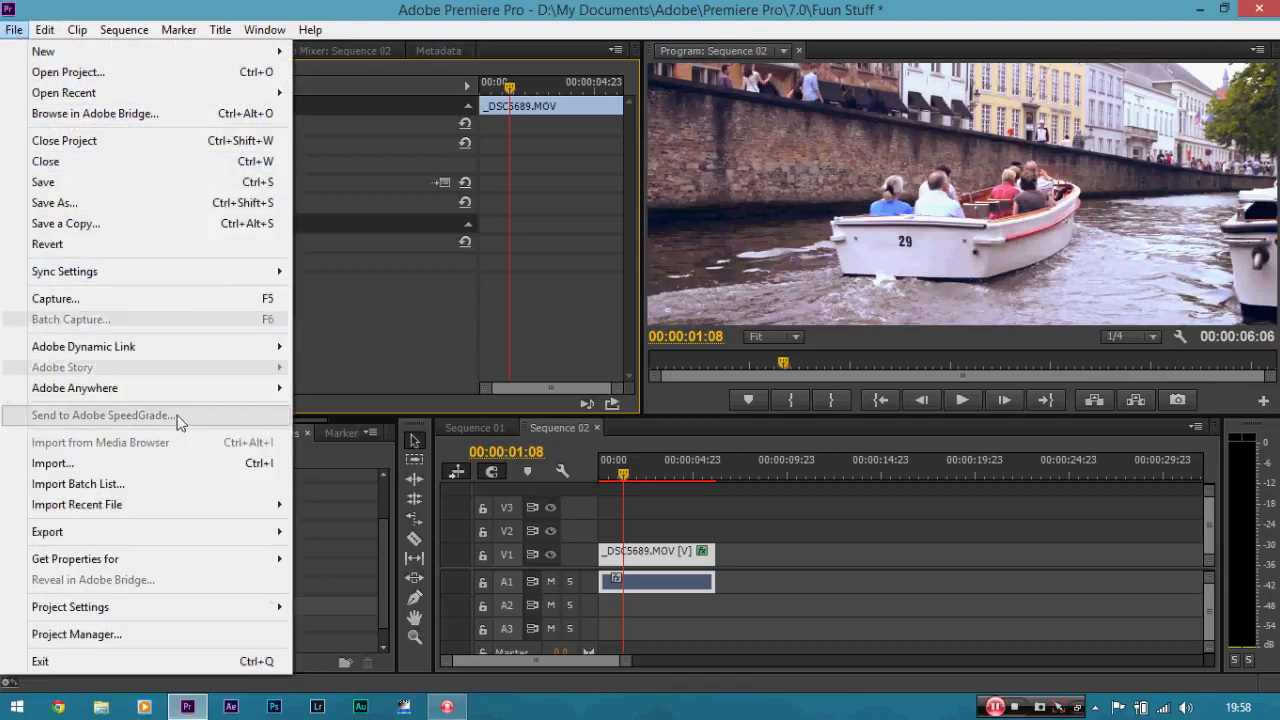
mouse_move(138, 537)
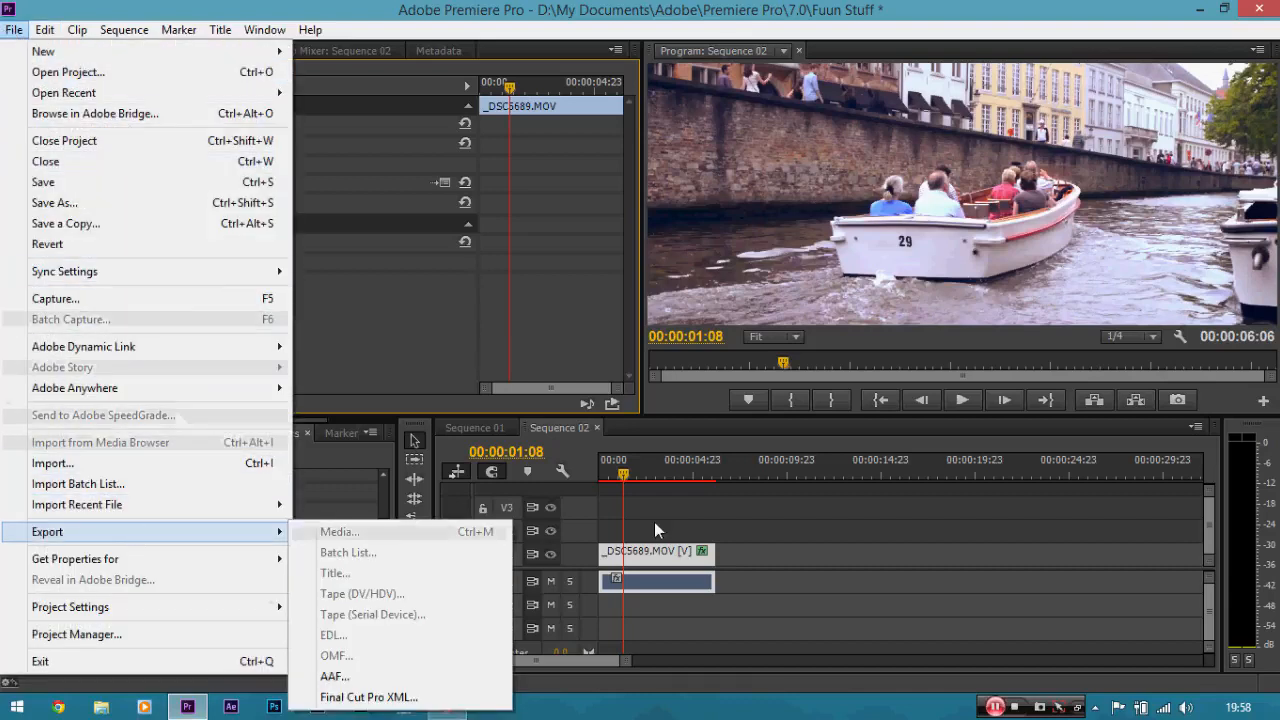
left_click(639, 556)
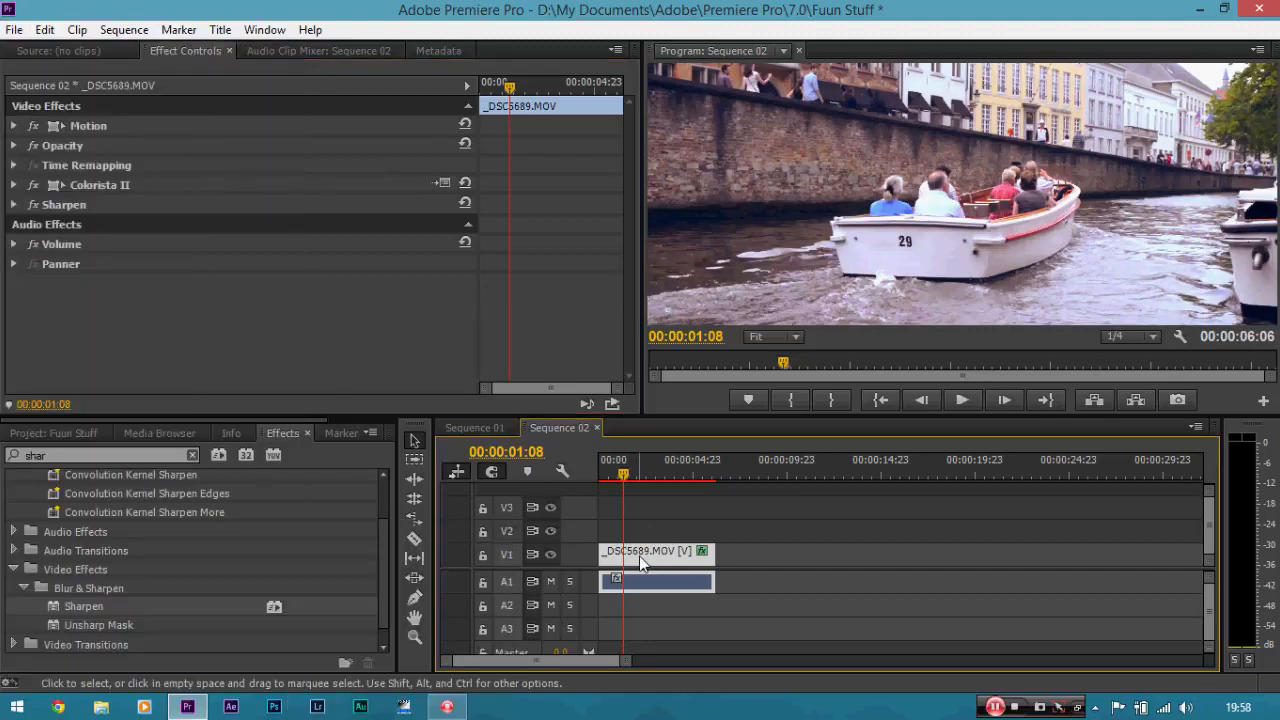
left_click(14, 30)
mouse_move(178, 538)
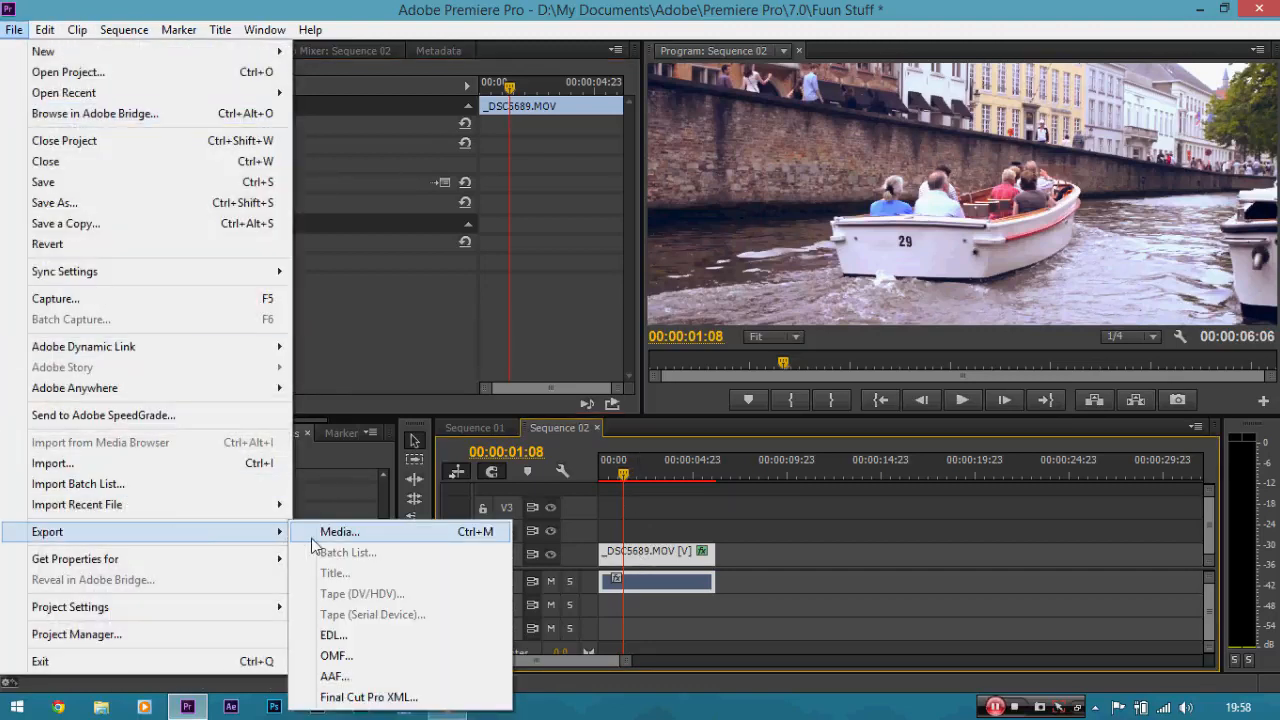
left_click(318, 533)
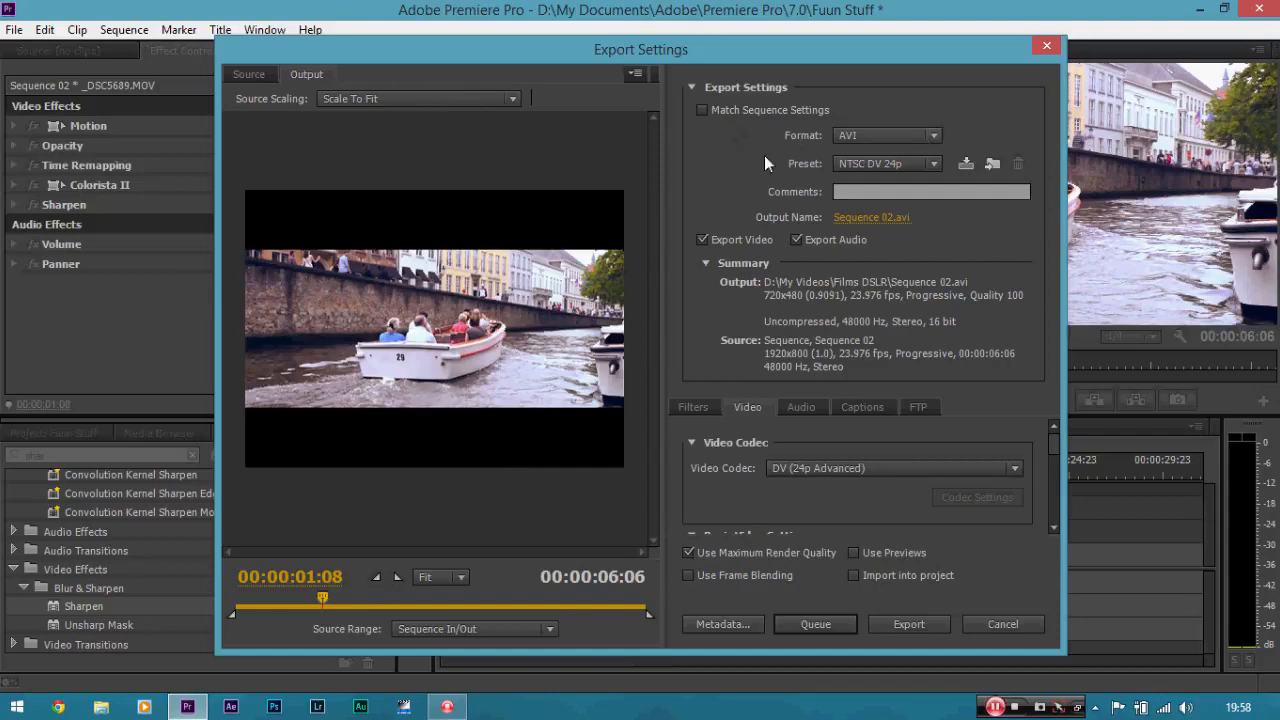
Set the export format to H.264 with the Match Source - High bitrate preset.
left_click(887, 140)
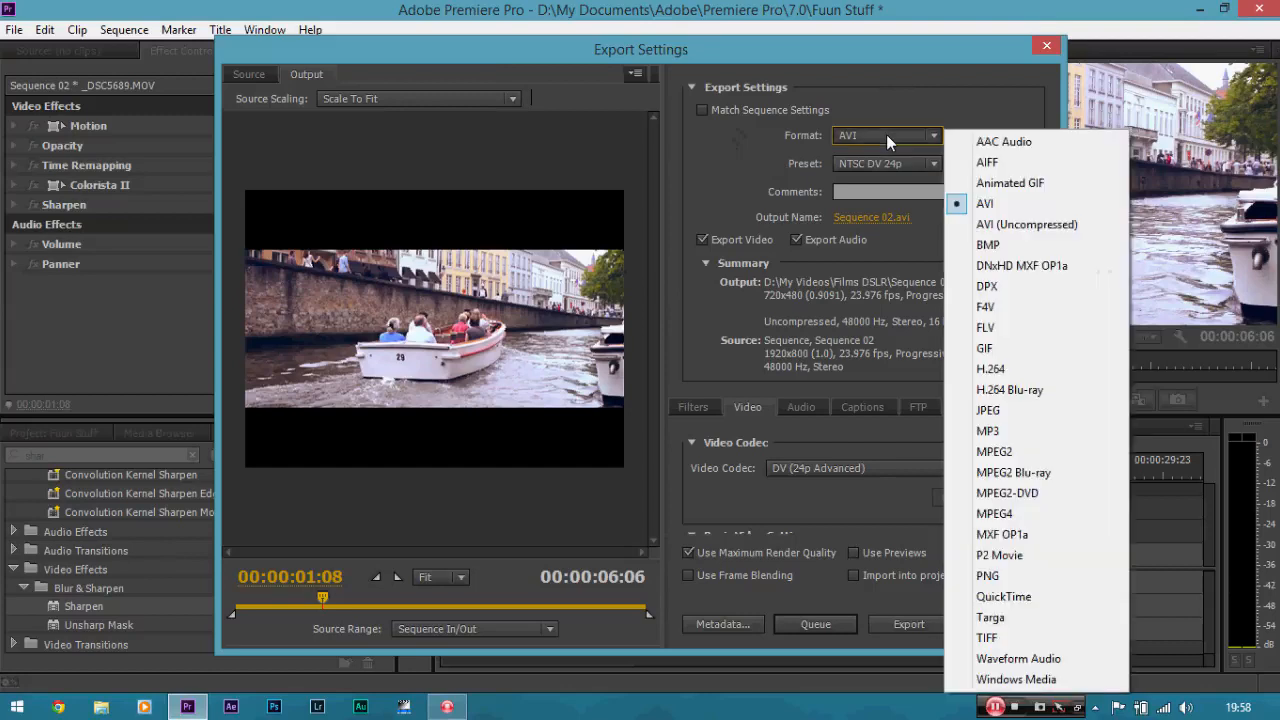
left_click(980, 369)
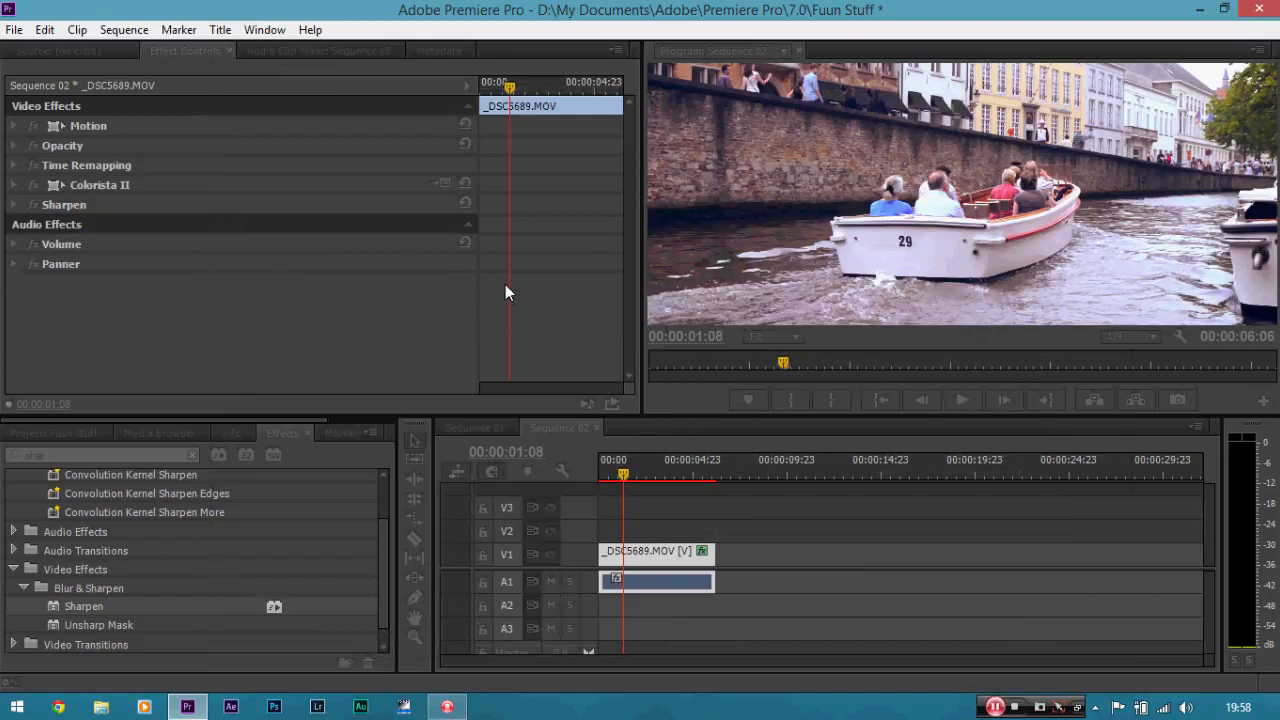
key("ctrl+m")
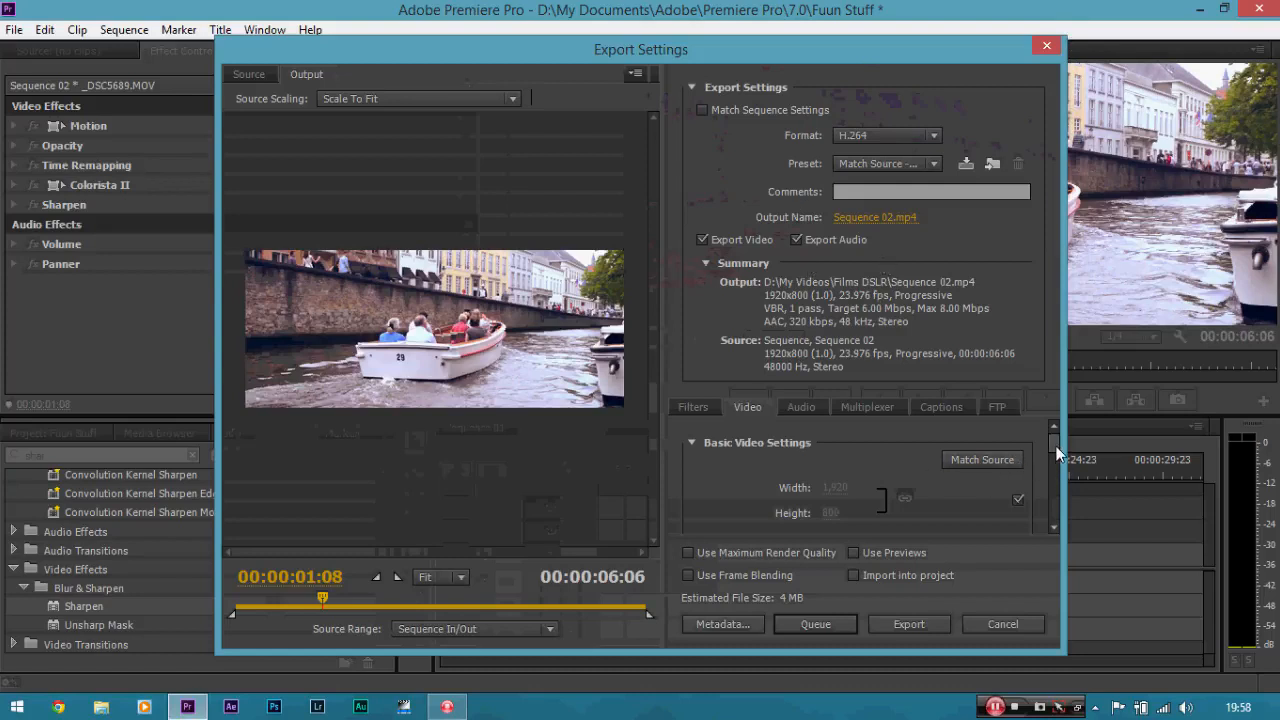
left_click(910, 138)
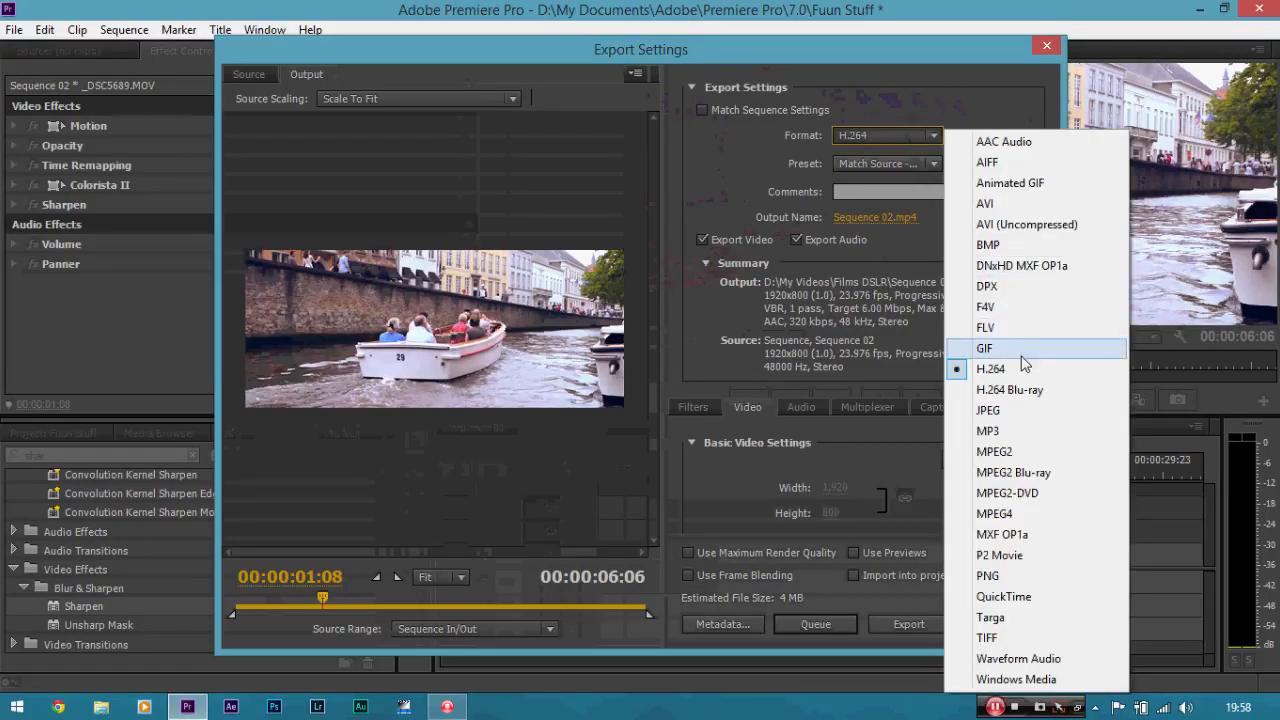
left_click(896, 164)
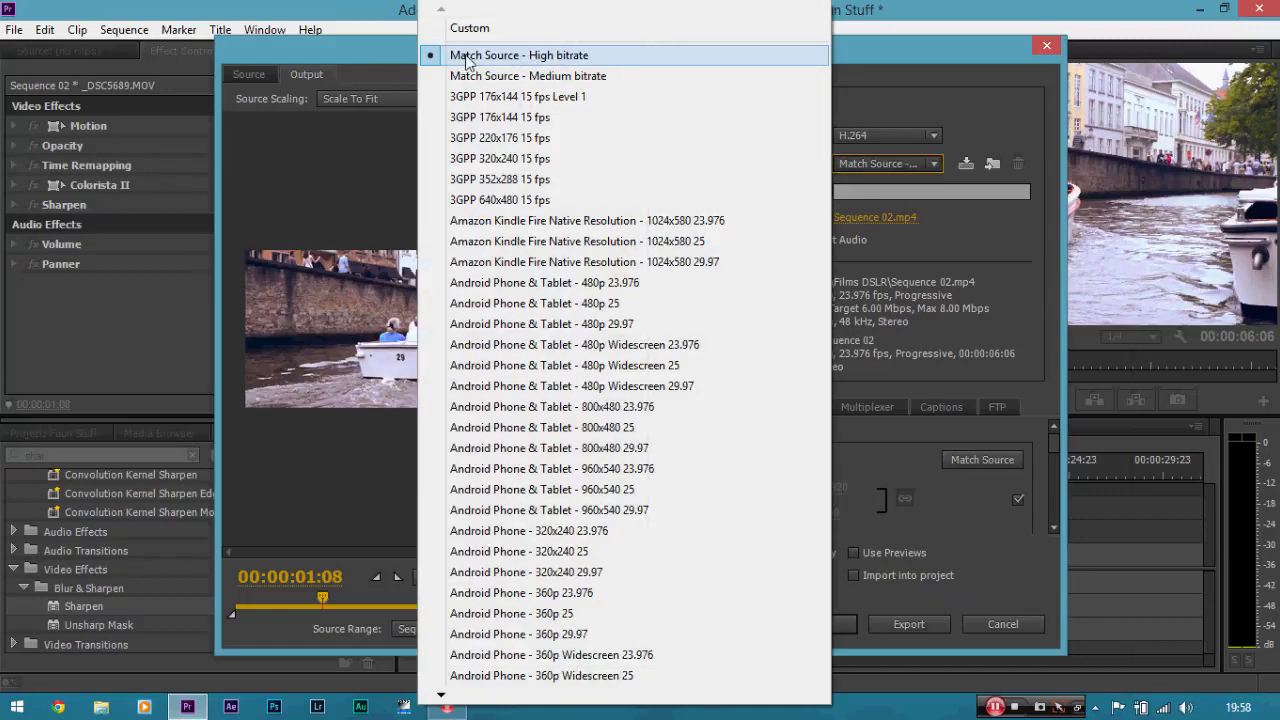
left_click(541, 62)
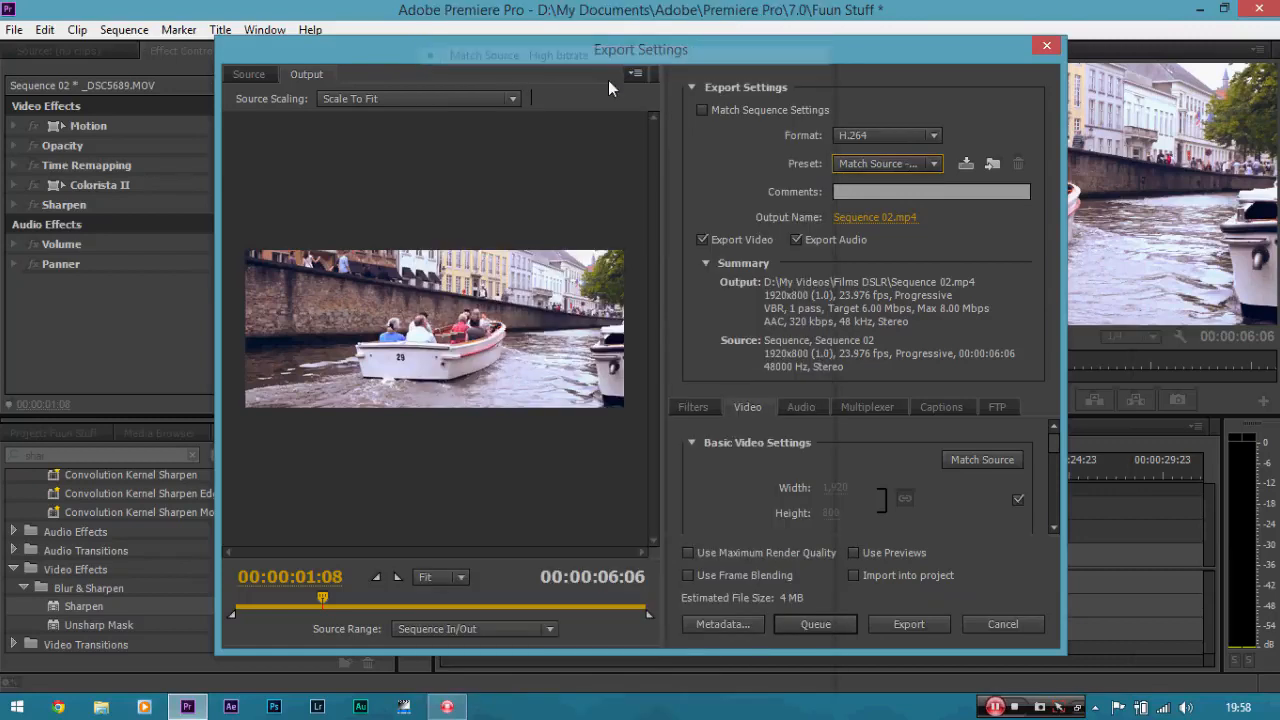
Set the export's target bitrate to 20 Mbps in the video bitrate settings.
mouse_move(1058, 447)
left_mouse_down()
mouse_move(1061, 490)
mouse_move(1054, 446)
left_mouse_up()
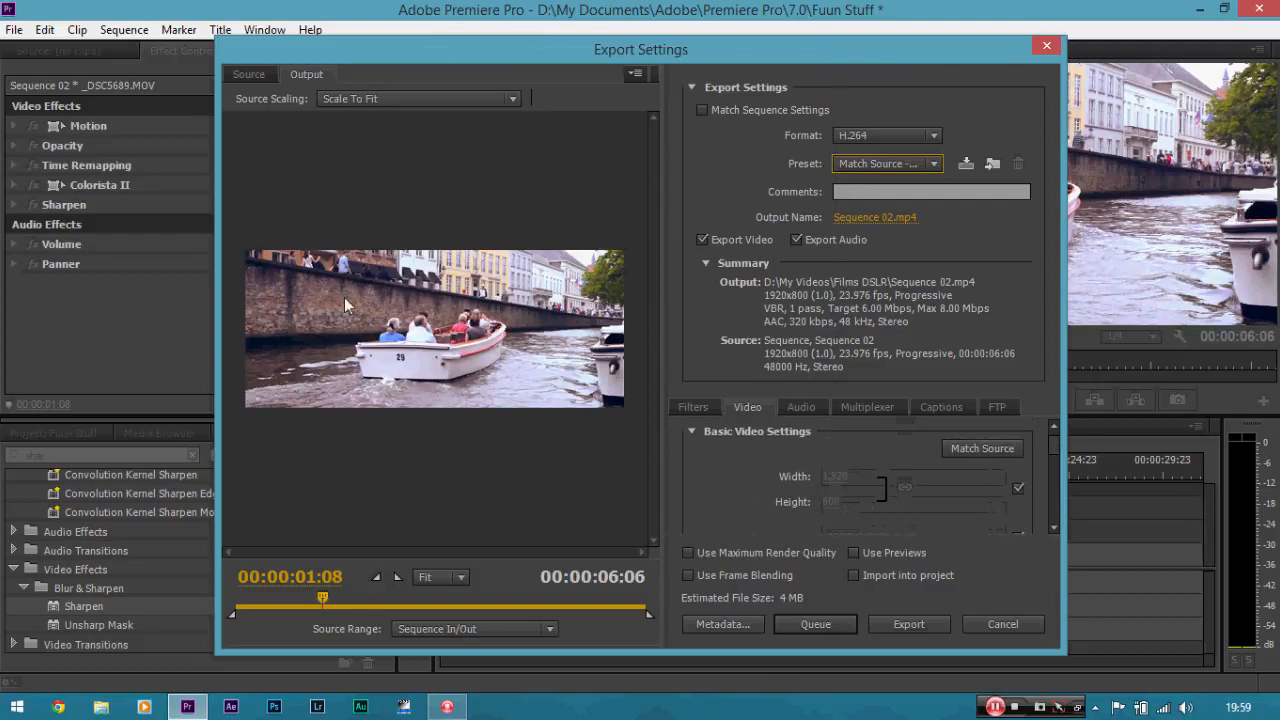
left_click_drag(1057, 453, 1057, 522)
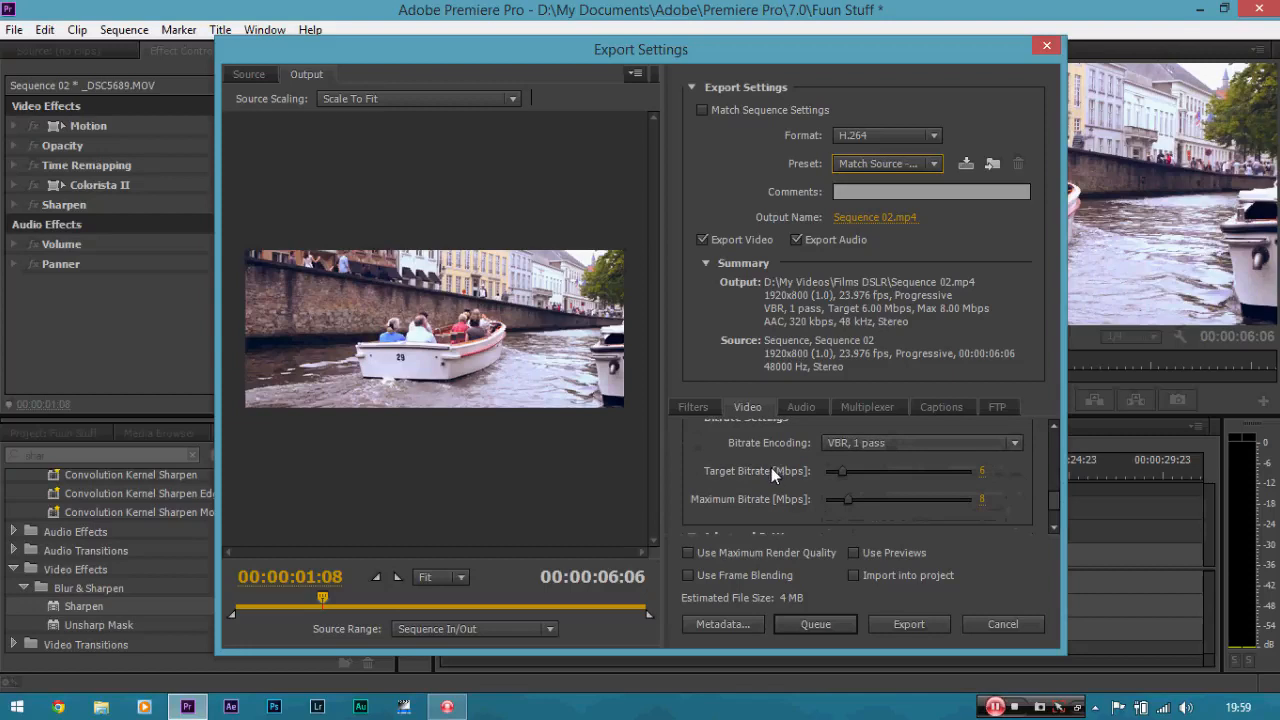
left_click(981, 468)
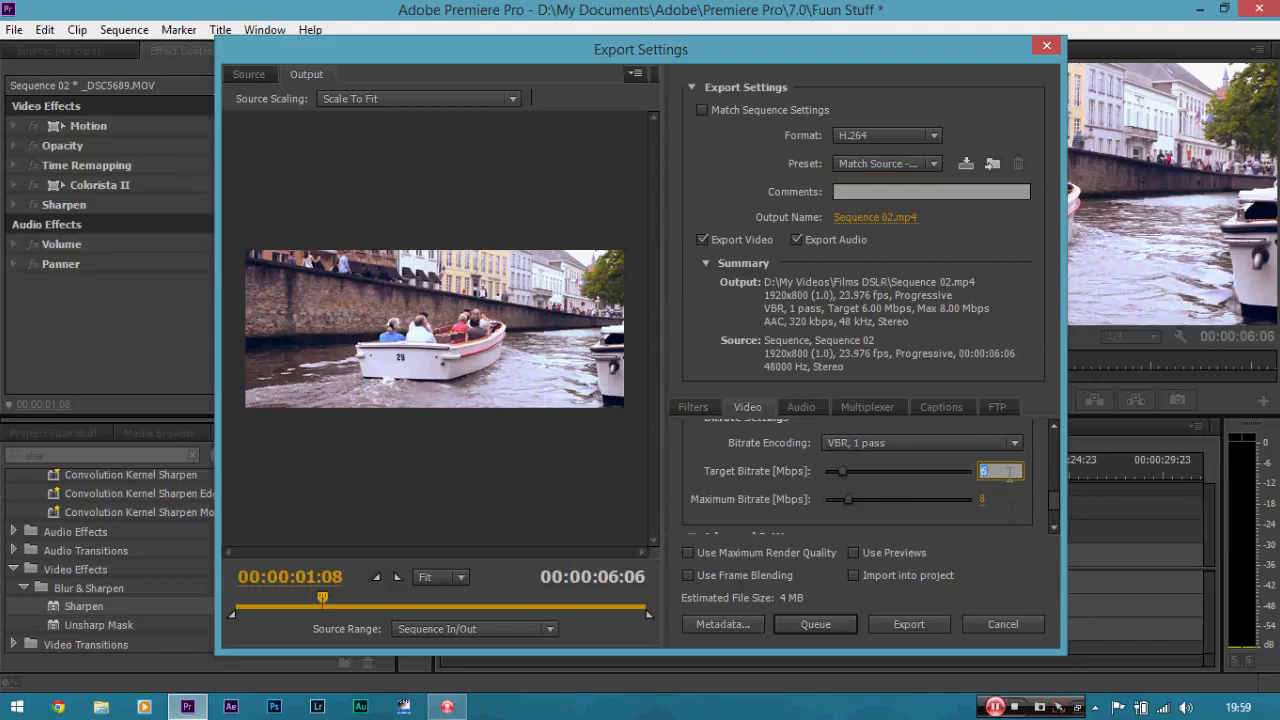
type("20")
key("Return")
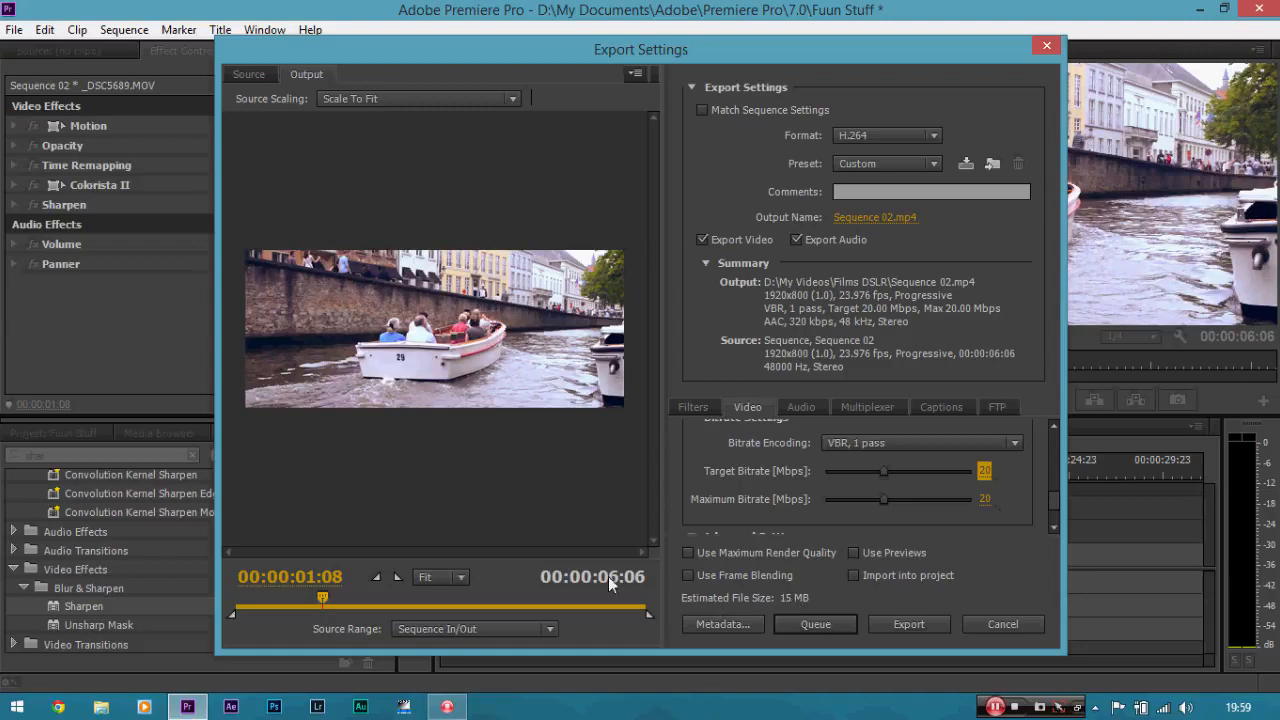
Set both the target and the maximum export bitrate to 5 Mbps.
left_click(984, 471)
type("5")
key("Return")
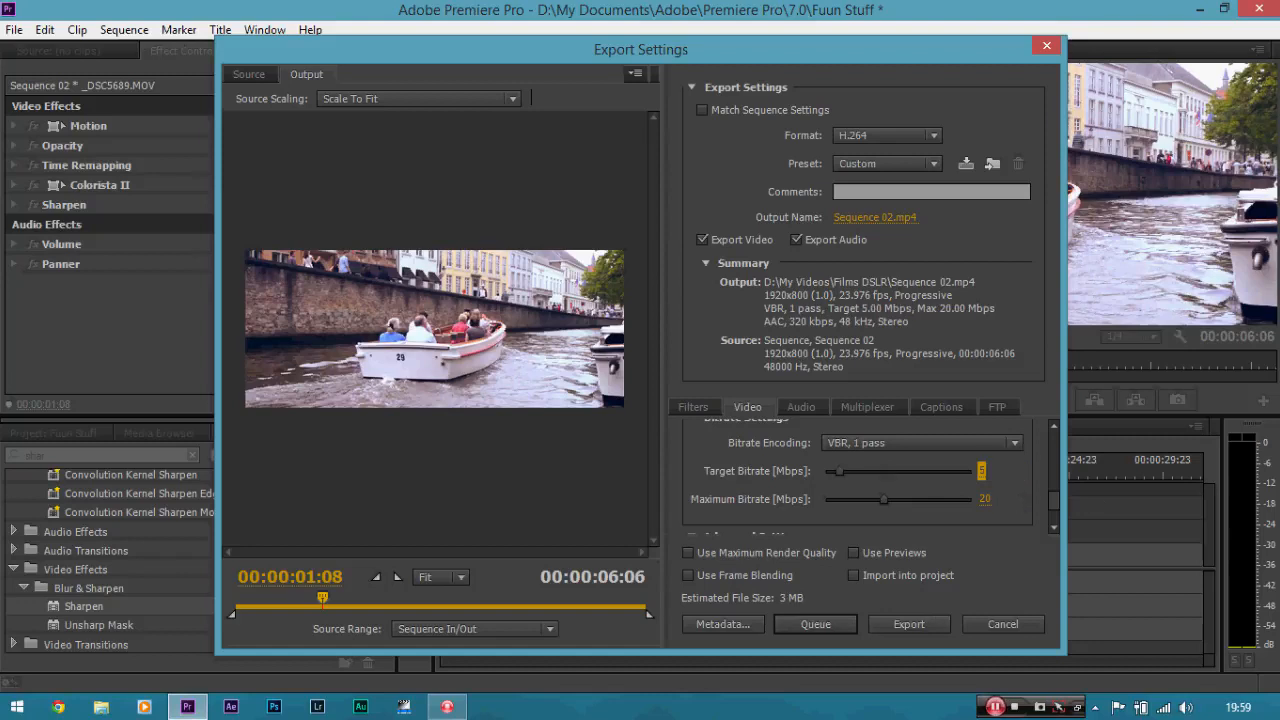
left_click(983, 499)
type("5")
key("Return")
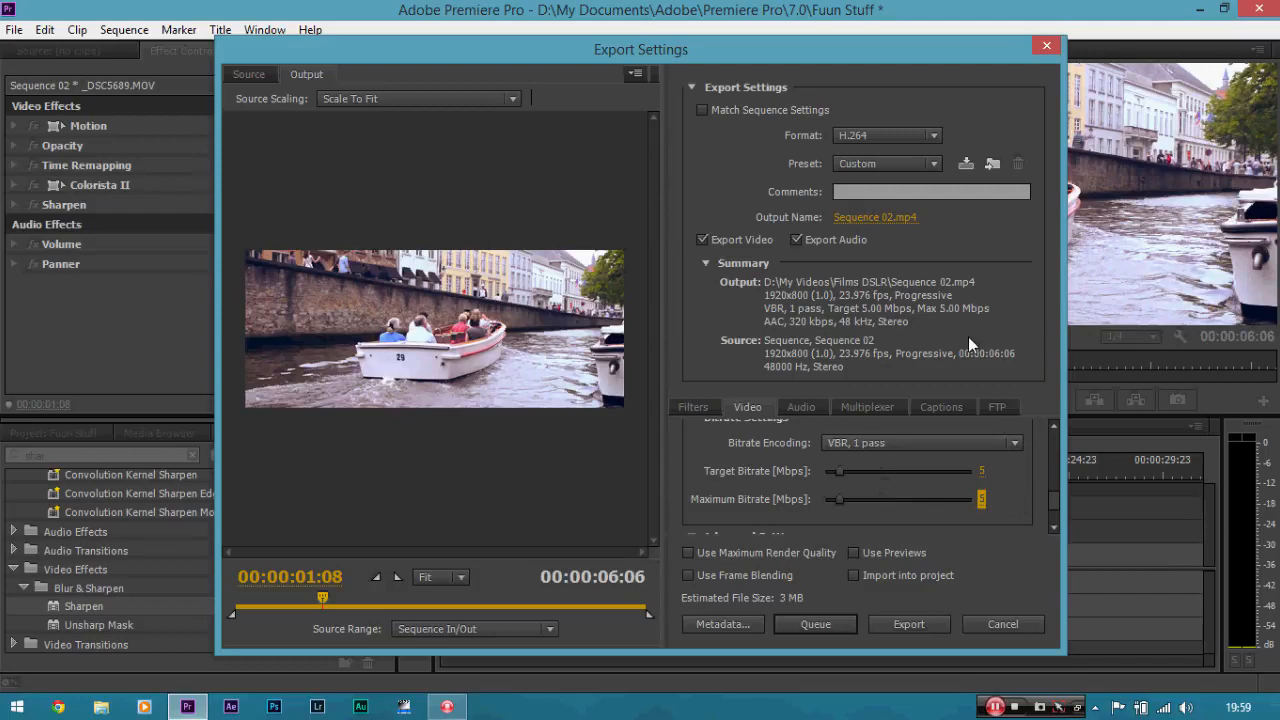